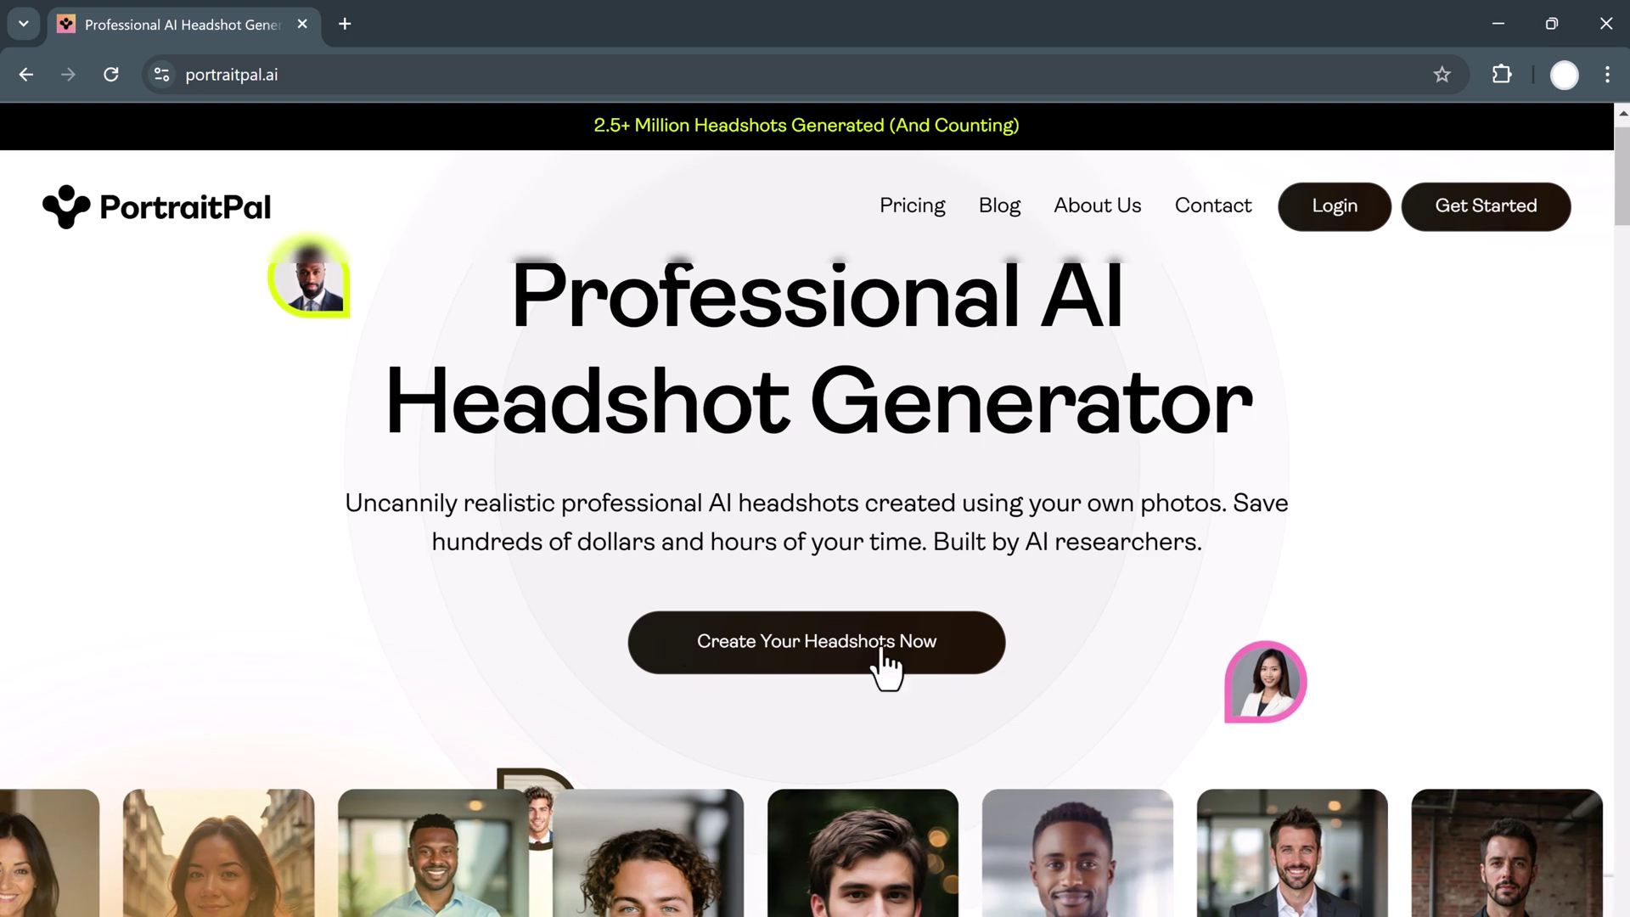
# - Browse the PortraitPal landing page, then start creating headshots to see the packages
pyautogui.scroll(-3, 1303, 582)
pyautogui.scroll(-1, 1163, 669)
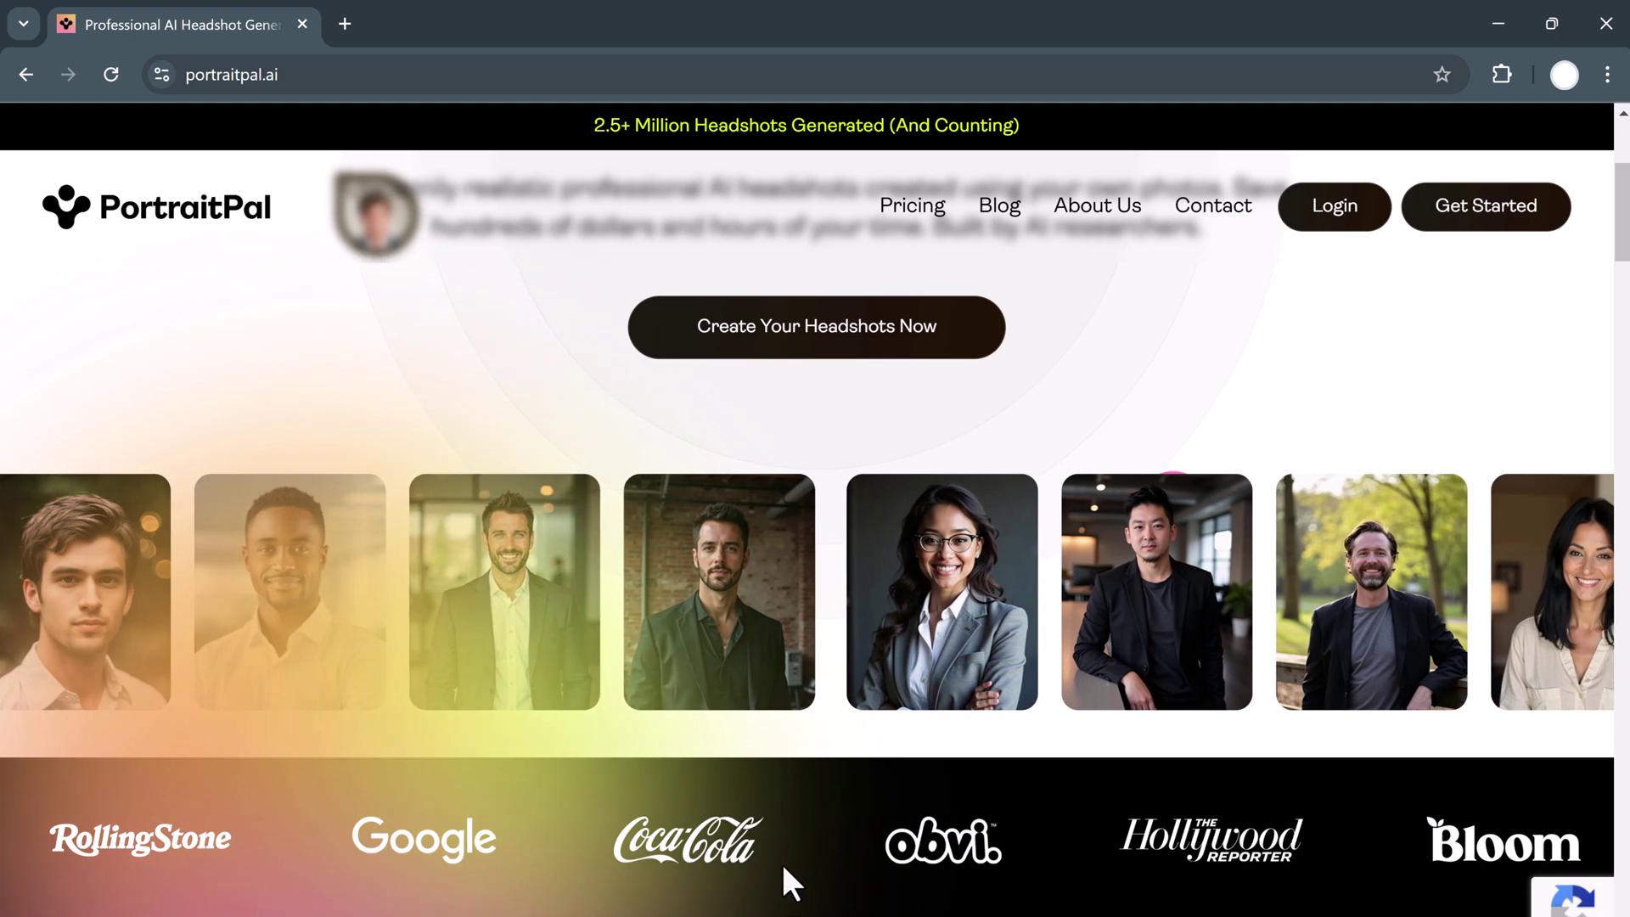
pyautogui.scroll(-5, 1363, 812)
pyautogui.scroll(-5, 1363, 815)
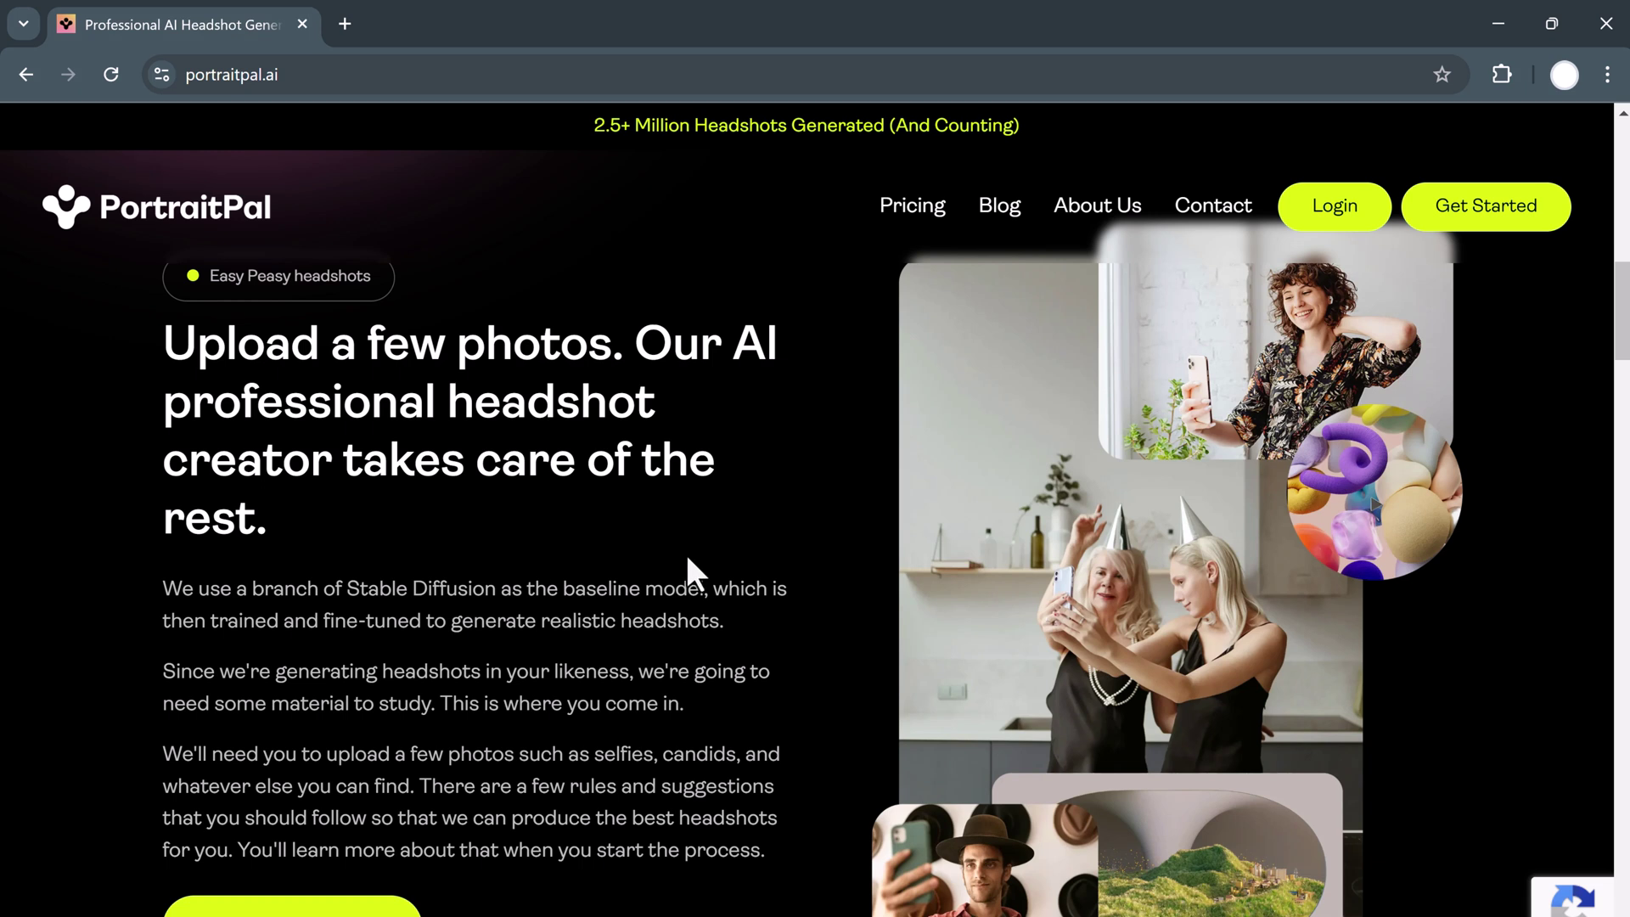
pyautogui.scroll(-1, 686, 554)
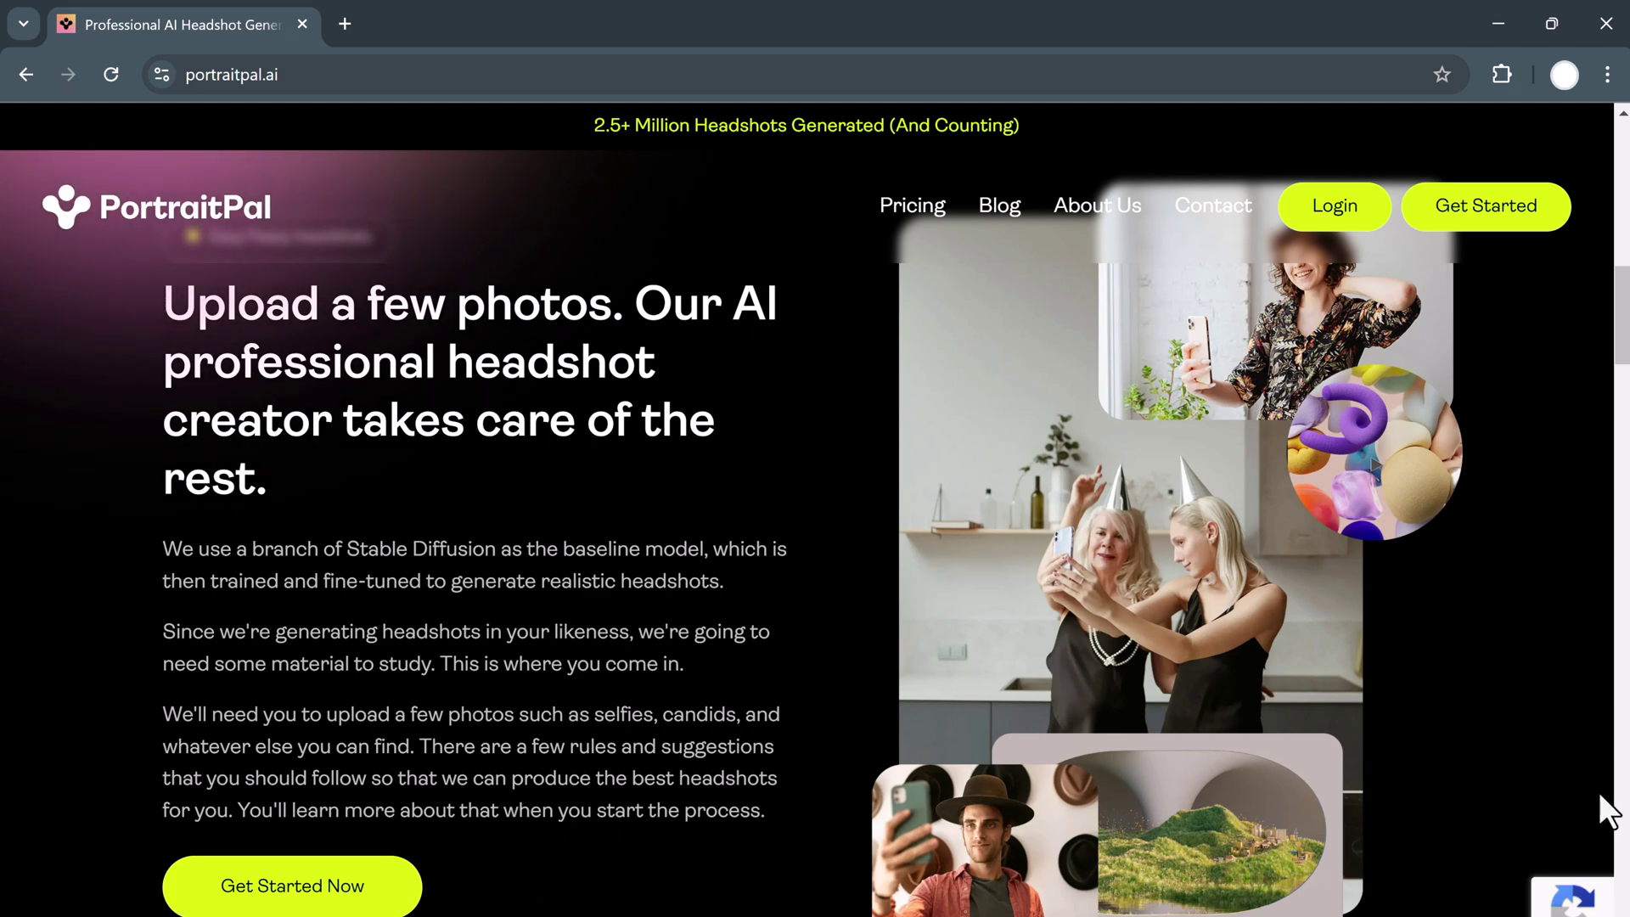
pyautogui.scroll(-10, 1600, 794)
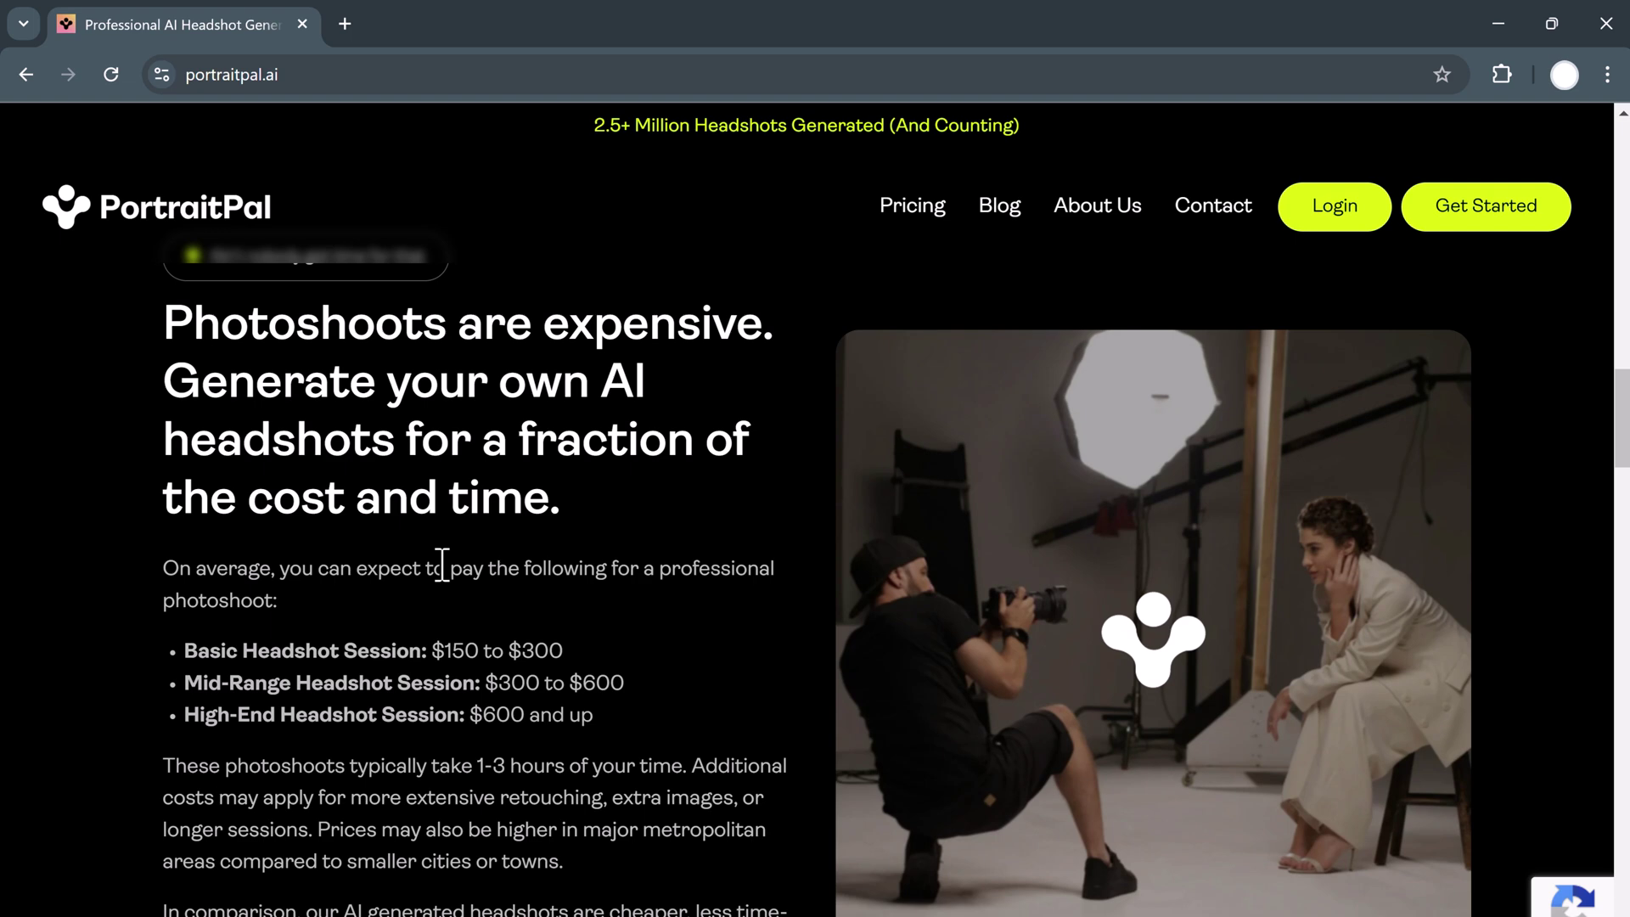
pyautogui.scroll(-4, 408, 593)
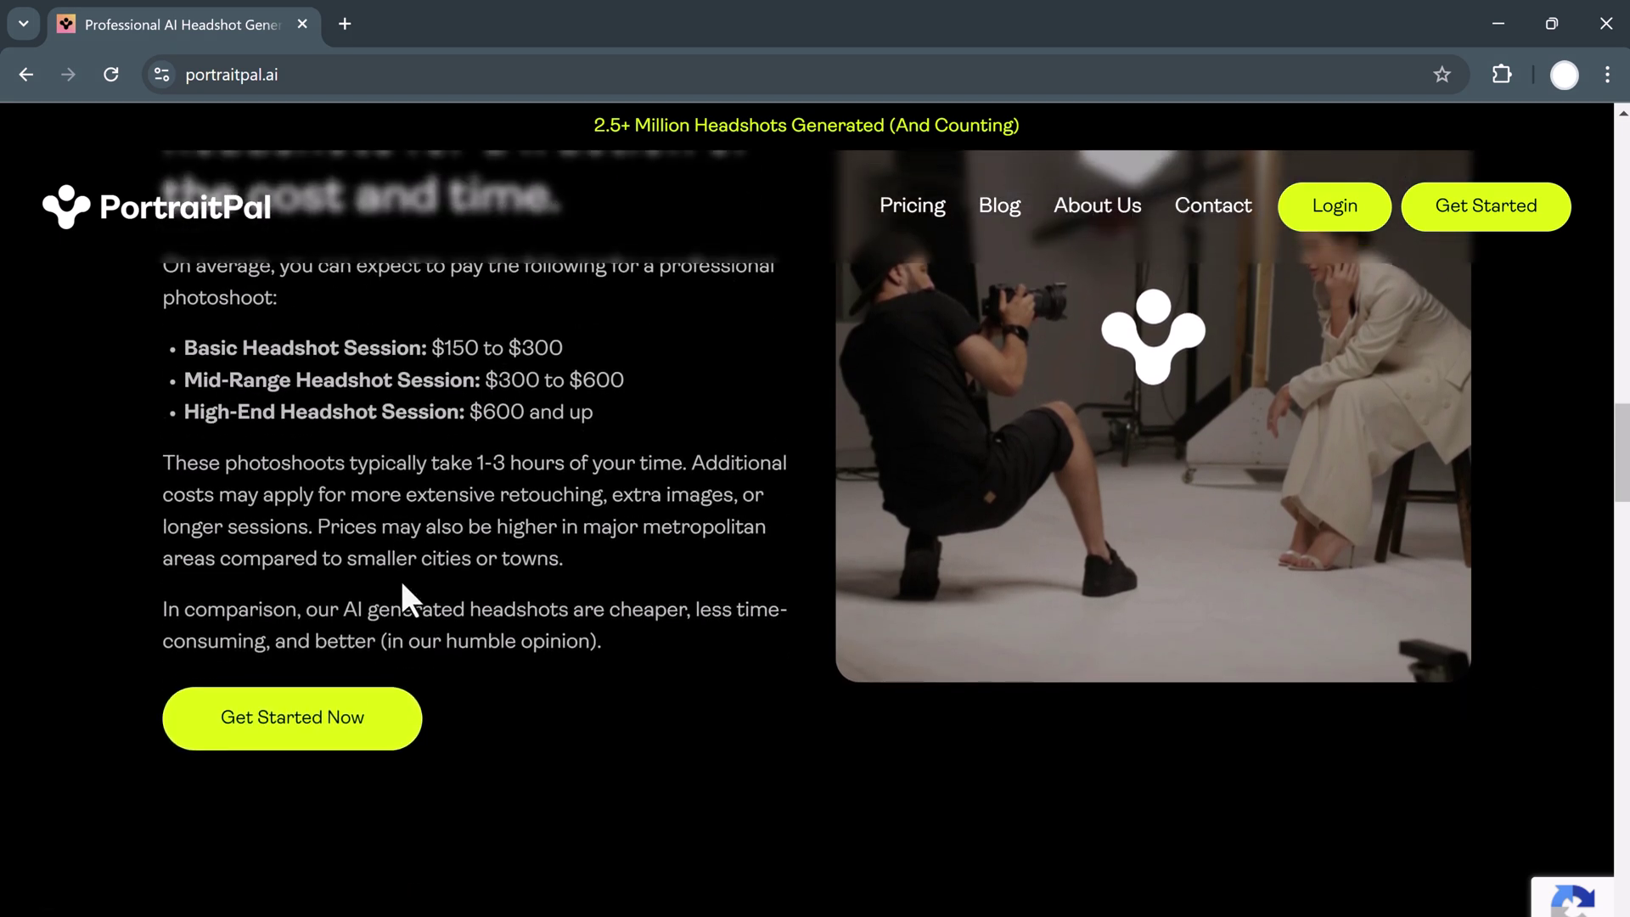
pyautogui.scroll(-10, 680, 764)
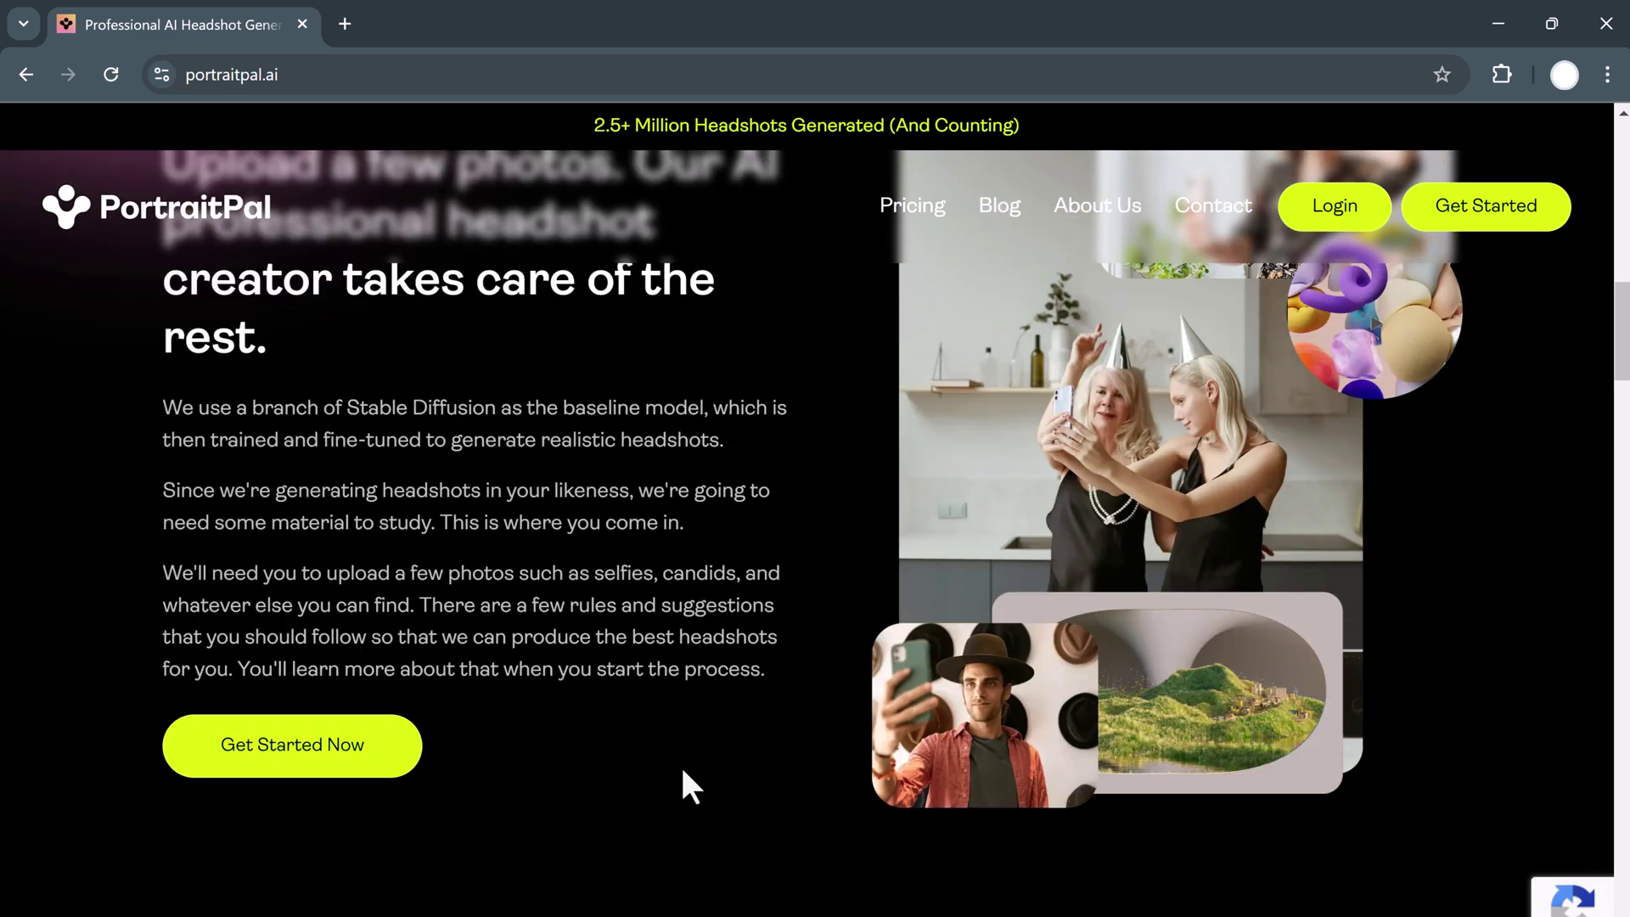
pyautogui.scroll(10, 680, 764)
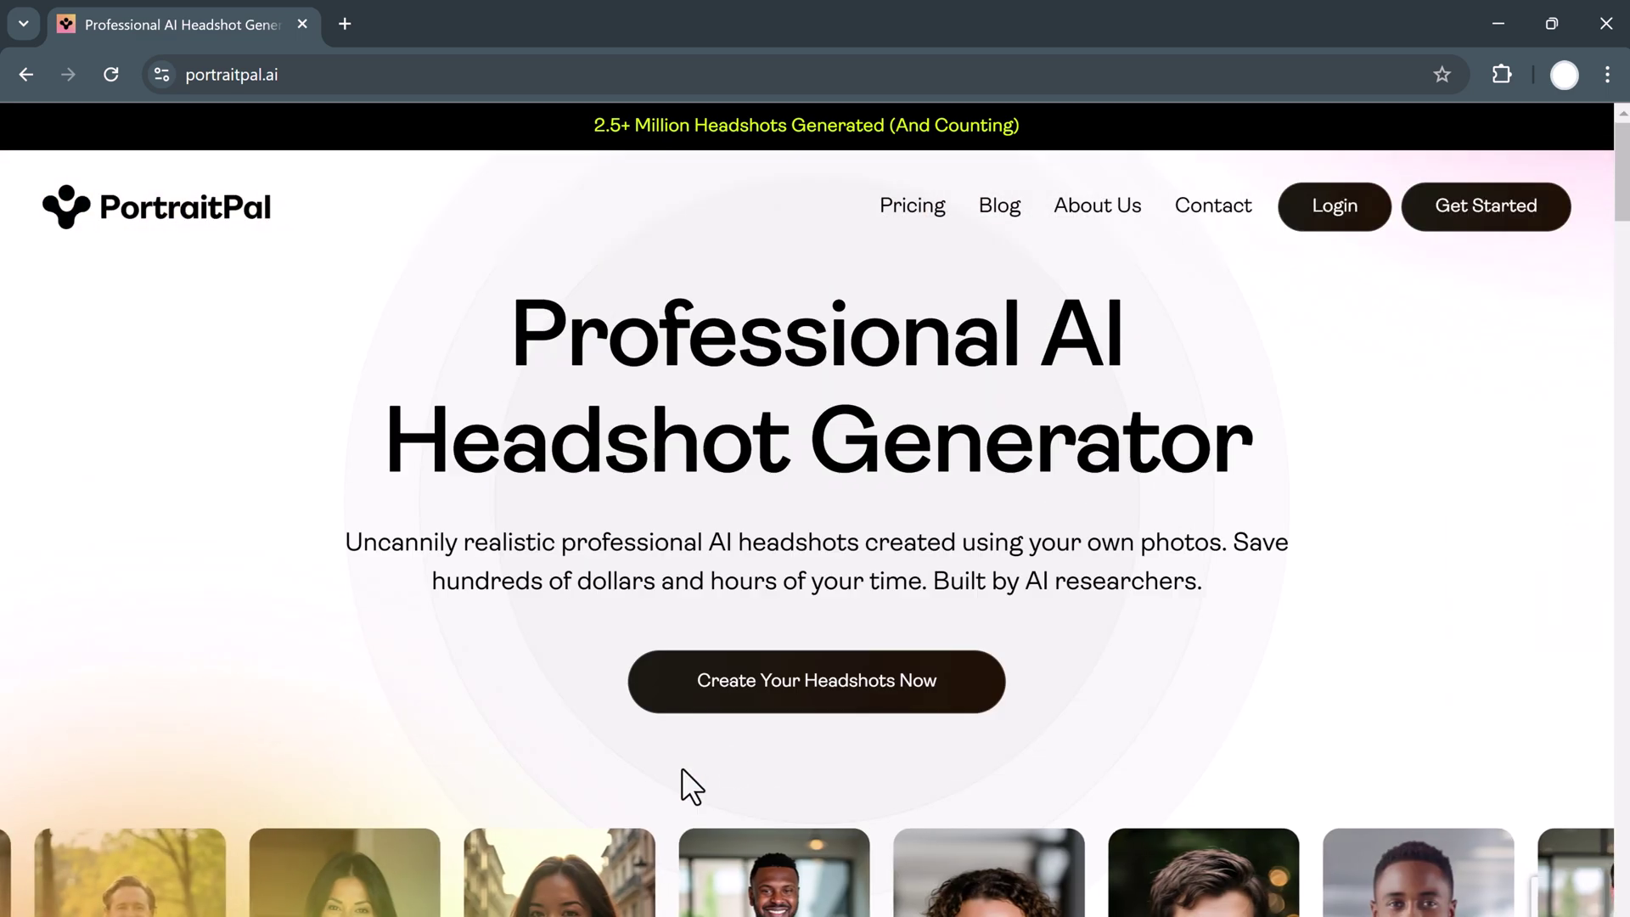
pyautogui.click(807, 691)
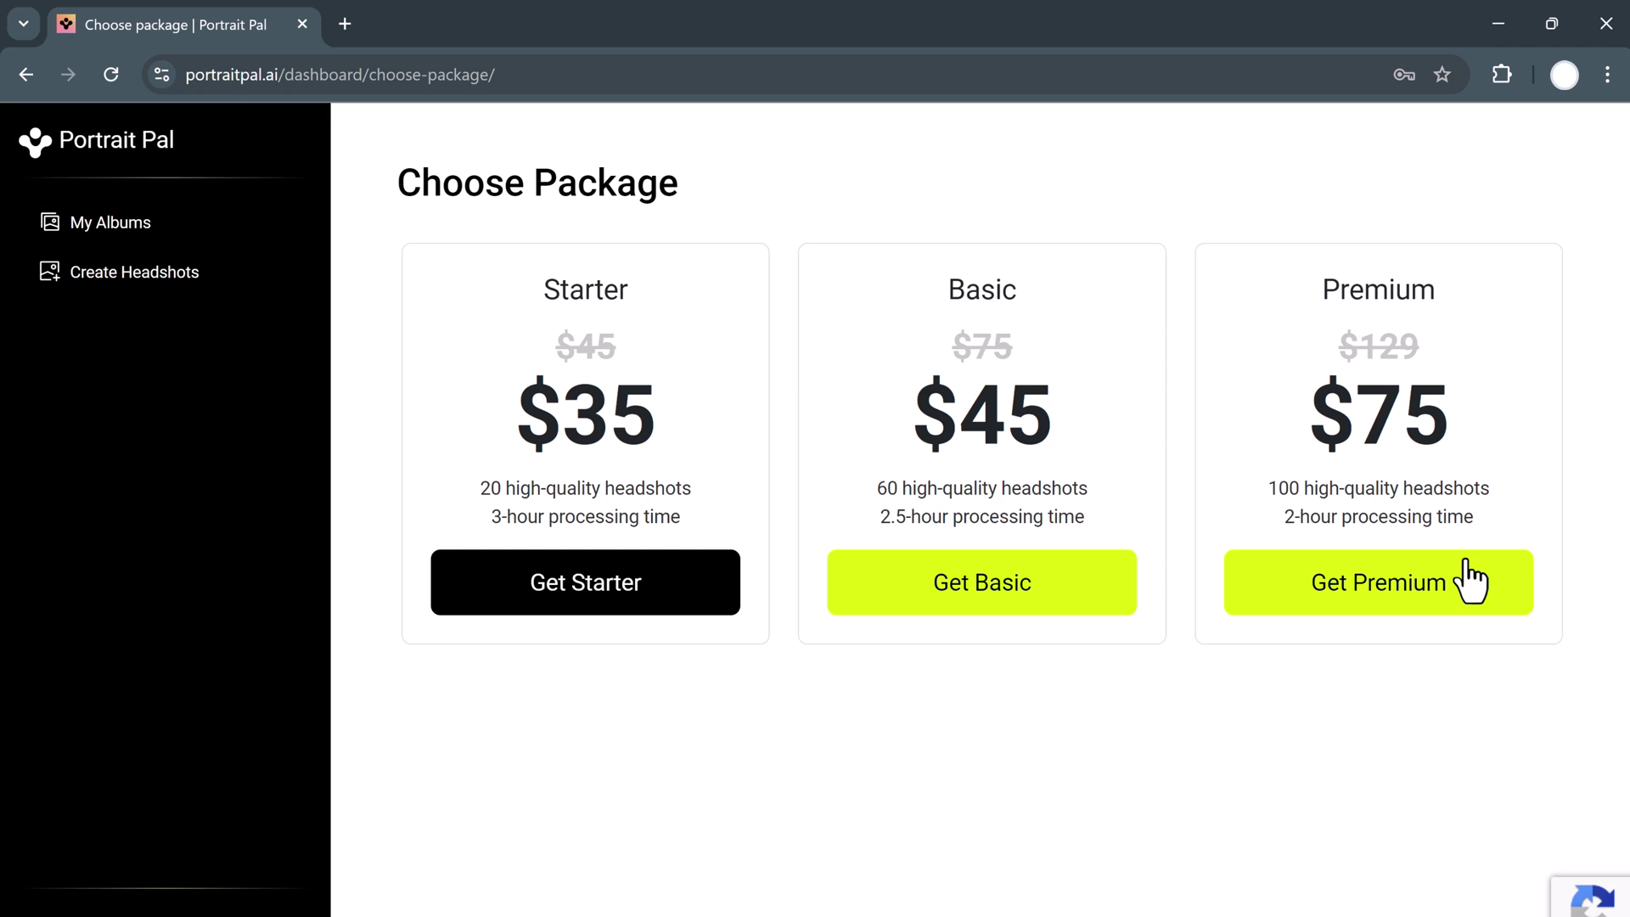
# - Choose the Premium package and answer the gender (Male), age and hair colour questions
pyautogui.click(1471, 583)
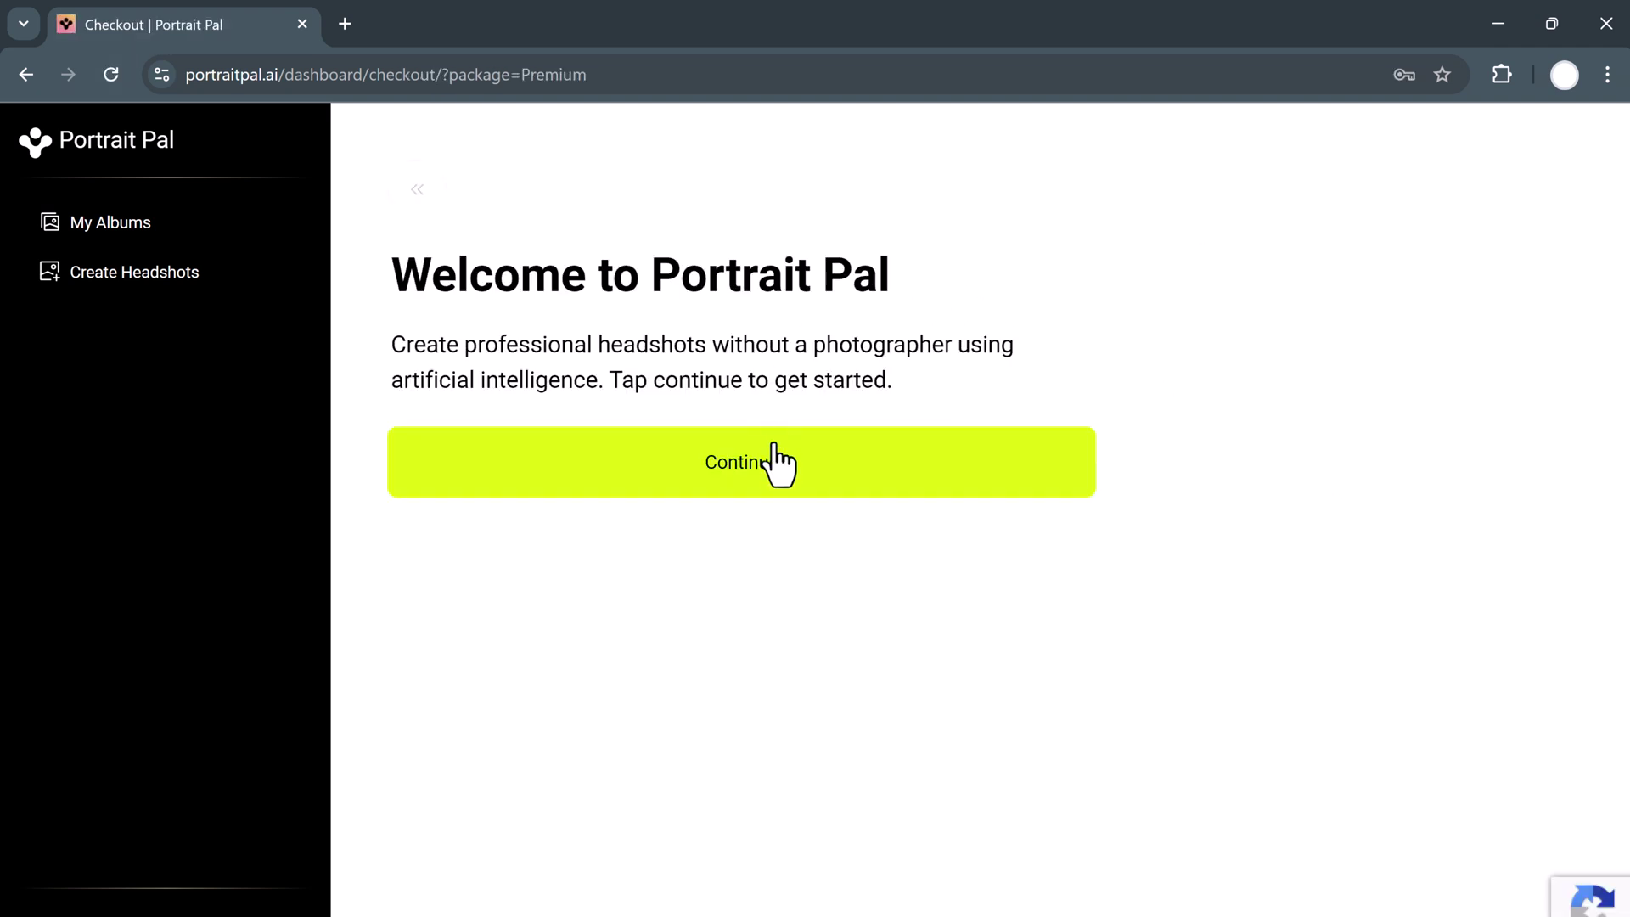
pyautogui.click(776, 469)
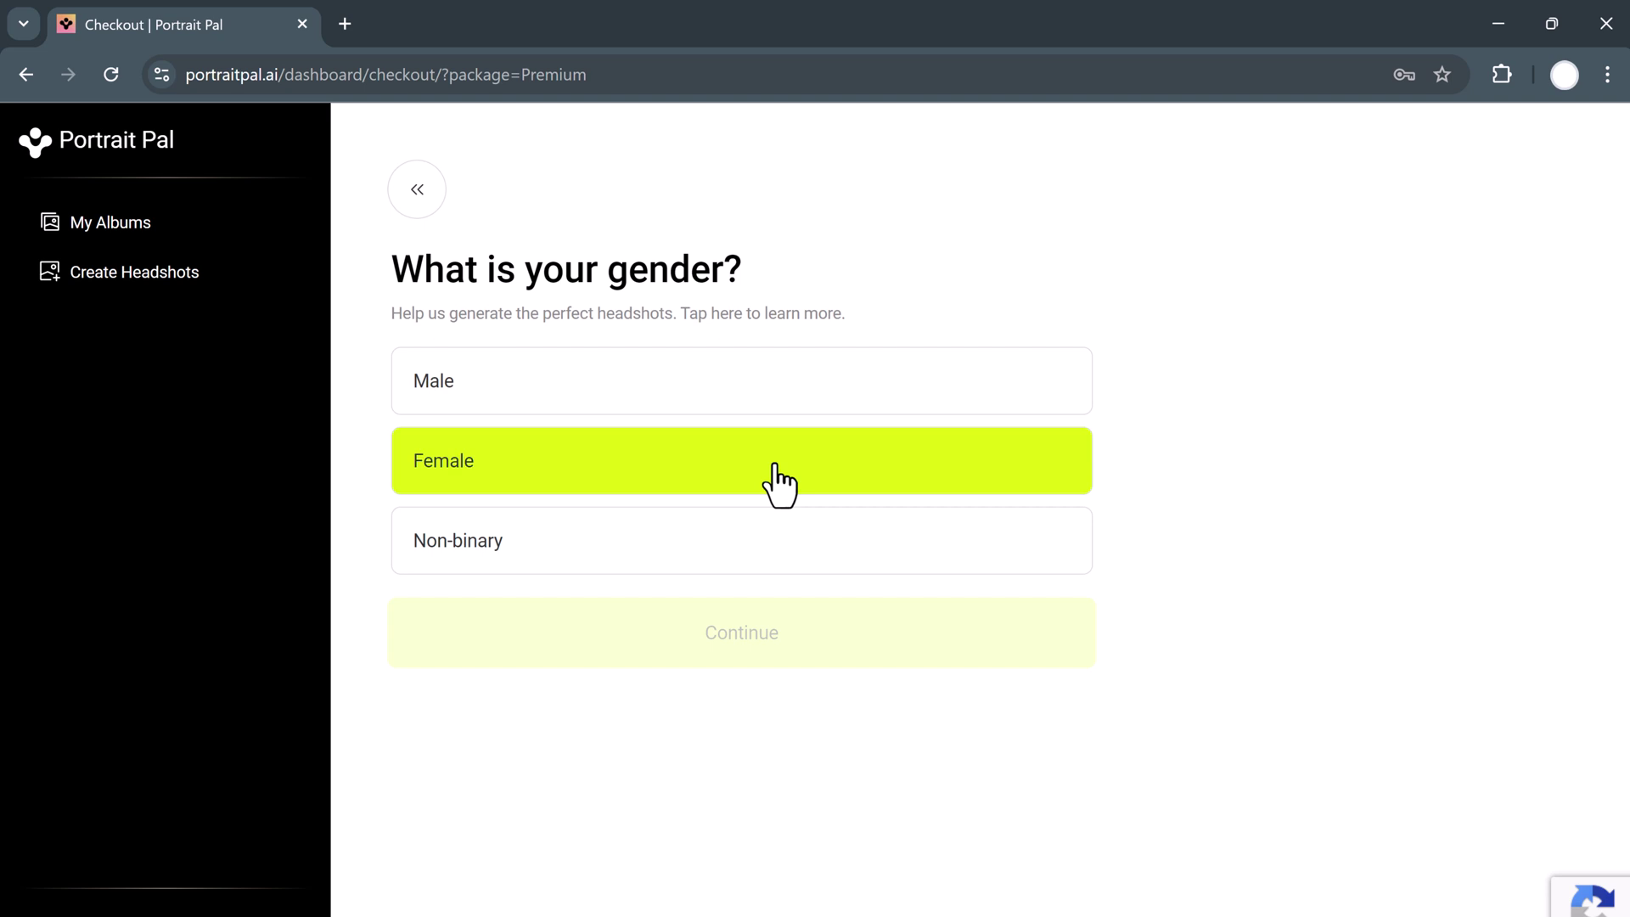
pyautogui.click(751, 392)
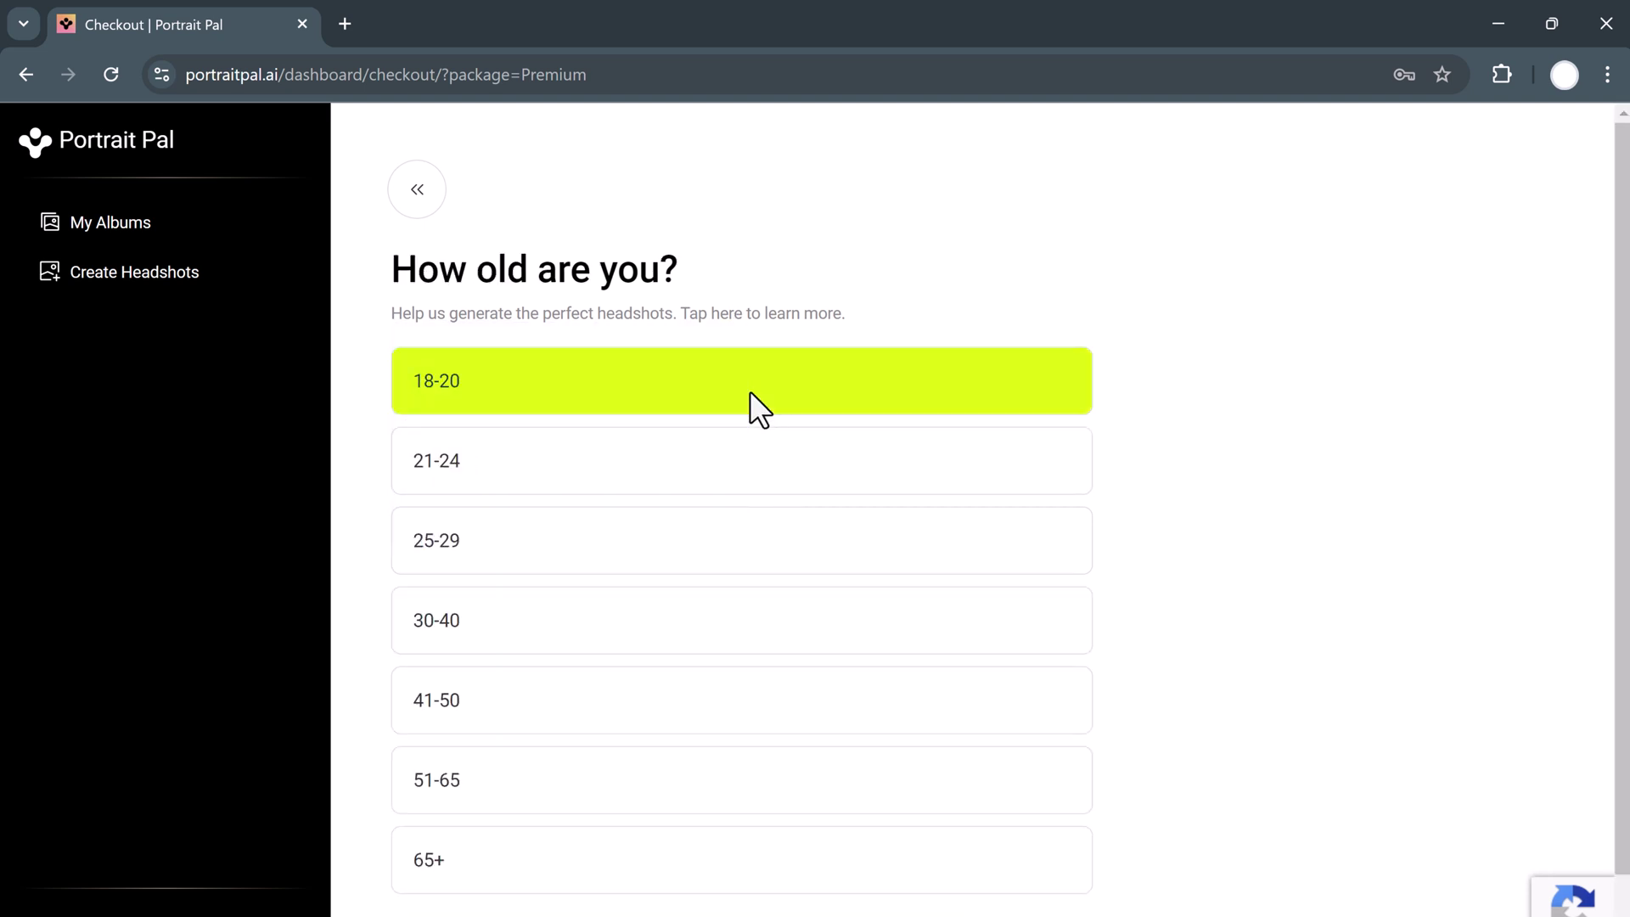
pyautogui.click(750, 392)
pyautogui.click(751, 393)
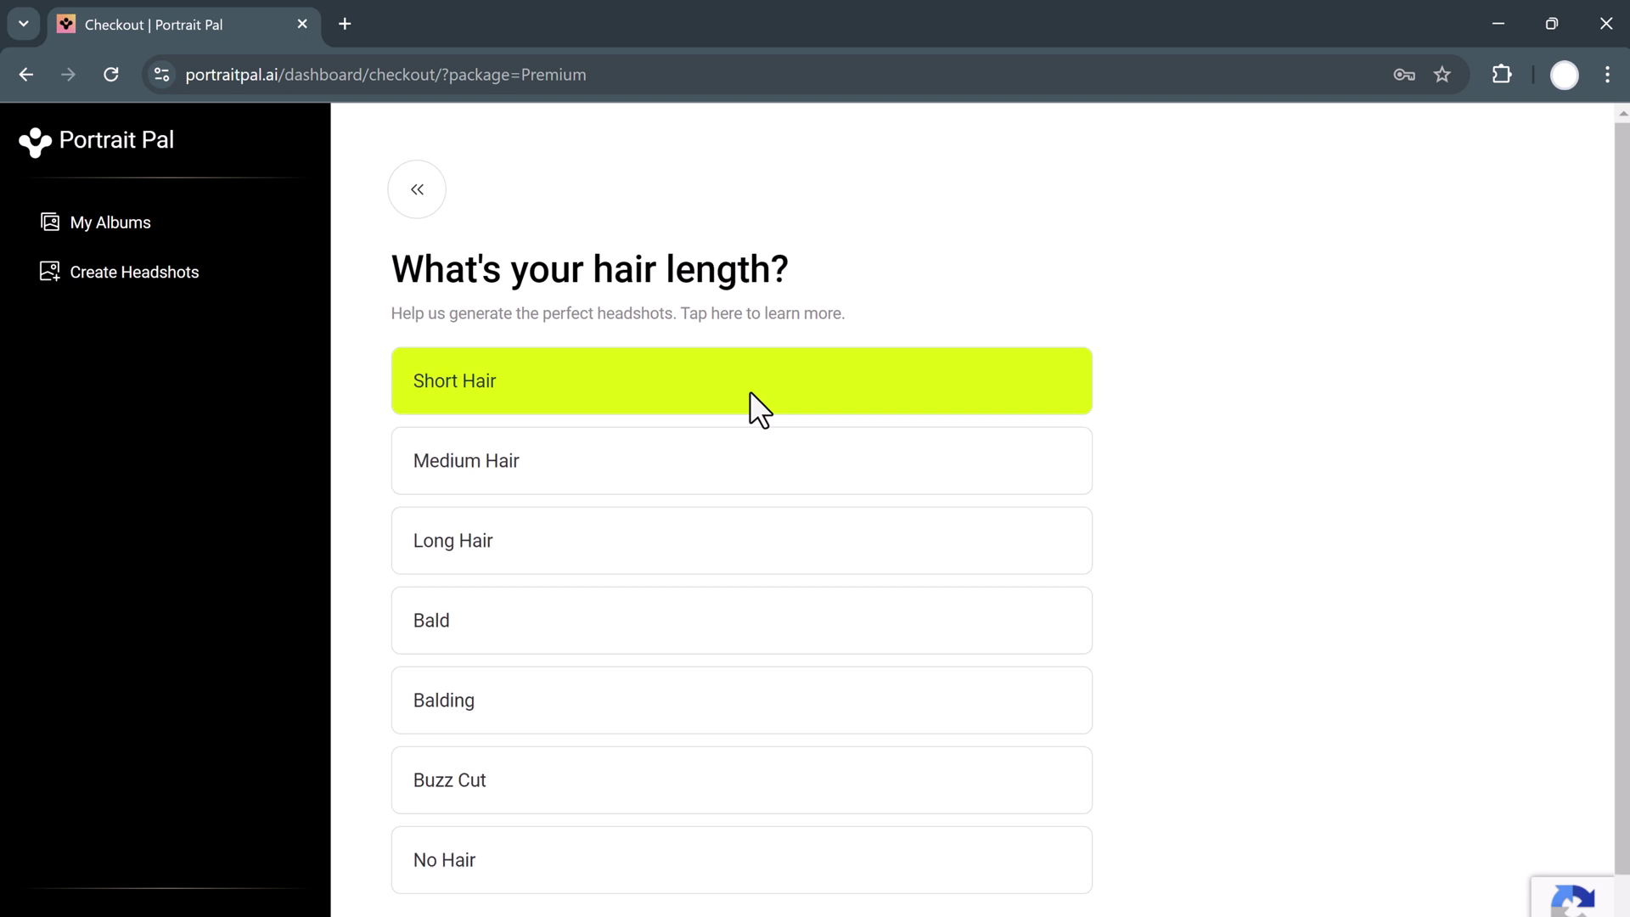
# - Select short hair, a body type, black eyes, no glasses and South Asian ethnicity
pyautogui.click(750, 390)
pyautogui.click(756, 596)
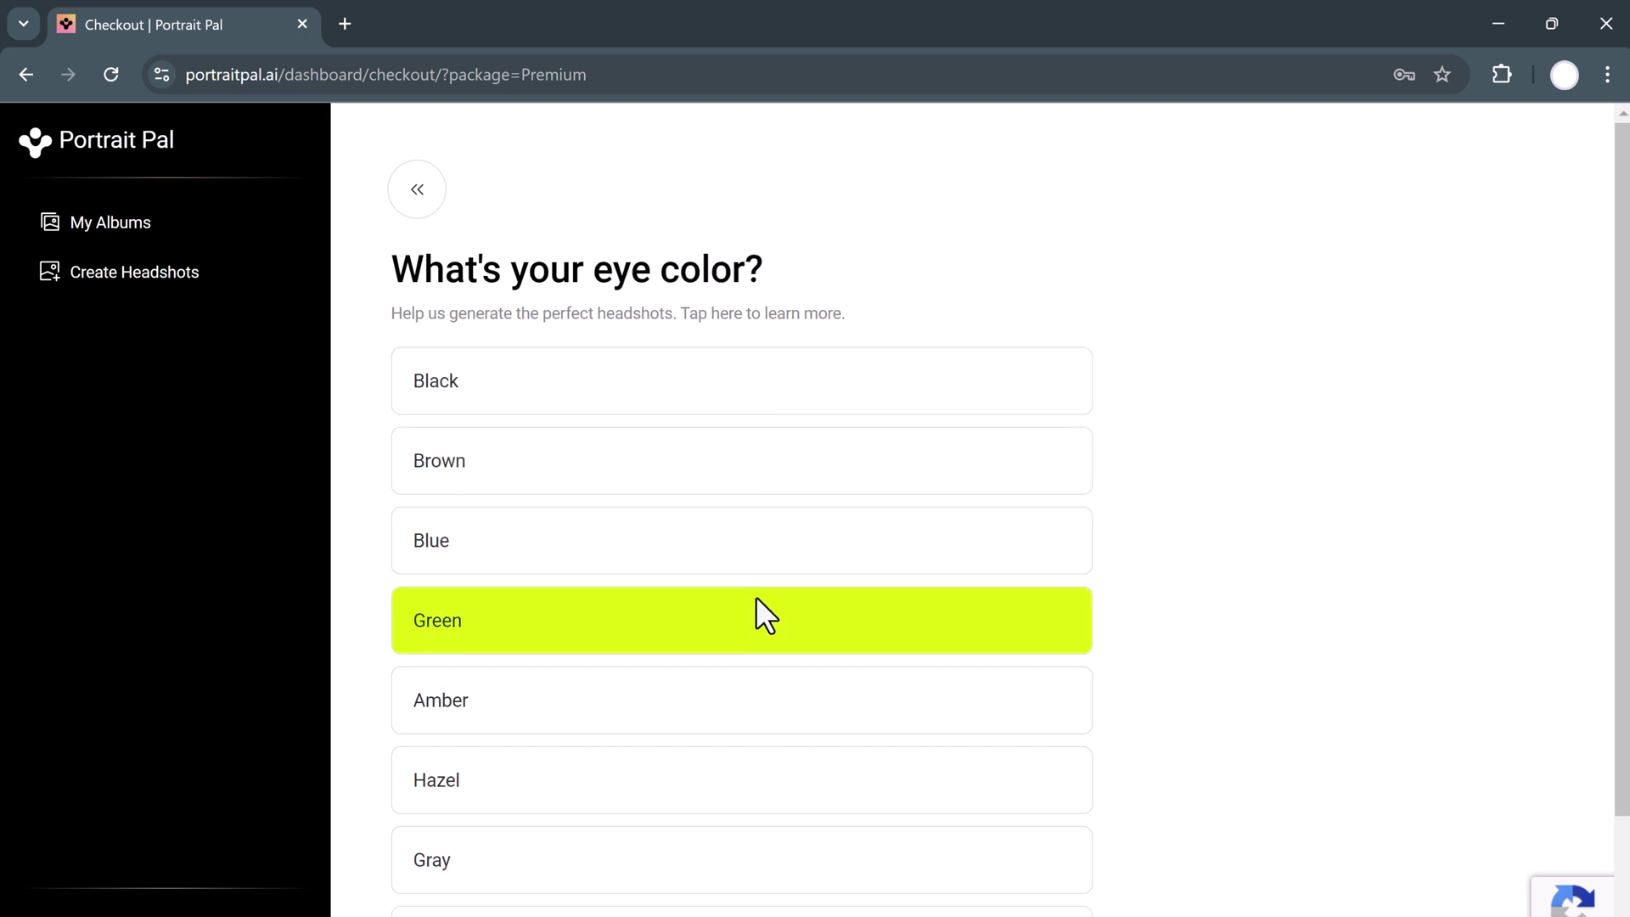
pyautogui.click(746, 404)
pyautogui.click(751, 457)
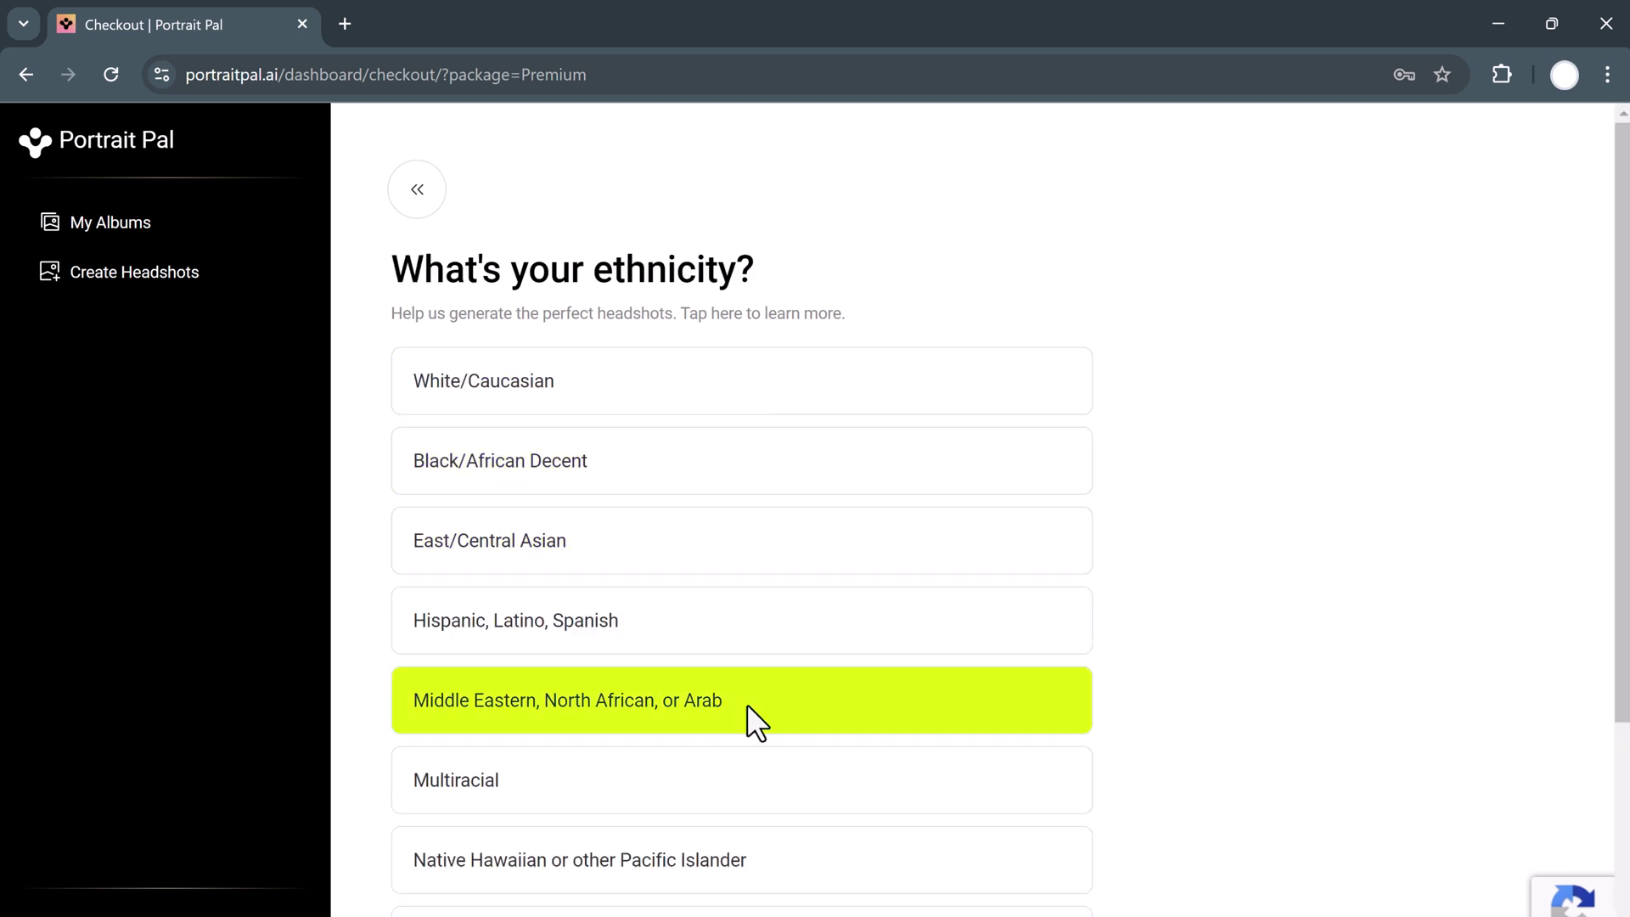
pyautogui.scroll(-2, 747, 705)
pyautogui.click(745, 895)
# - Upload the four WhatsApp selfie images from Documents > Files to the order
pyautogui.scroll(4, 745, 619)
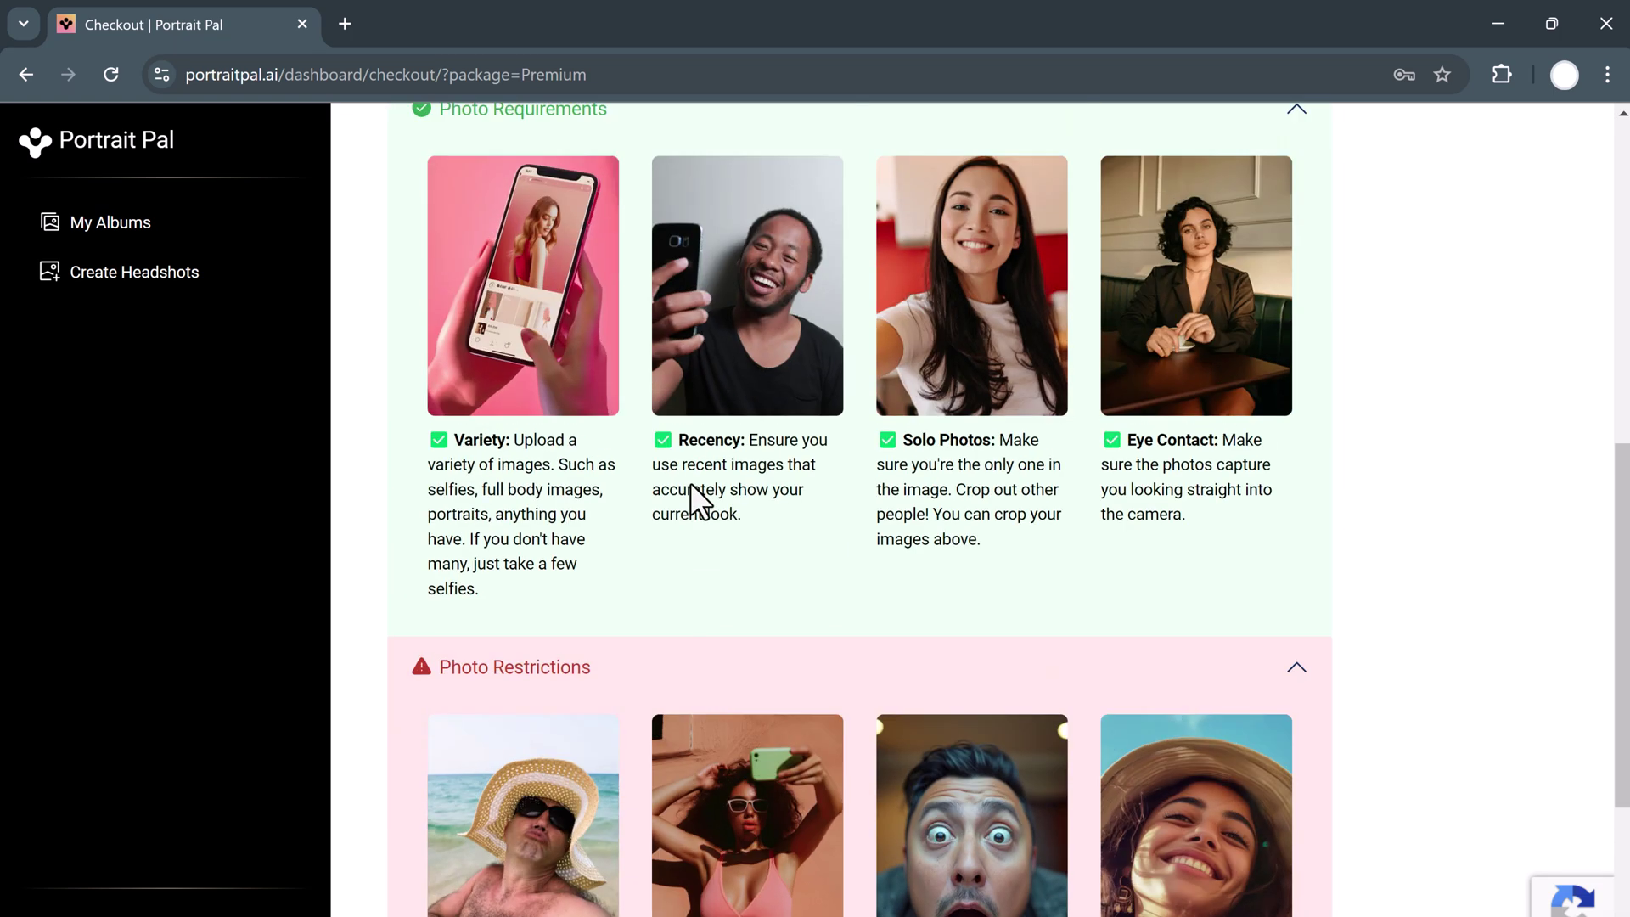
pyautogui.scroll(8, 690, 496)
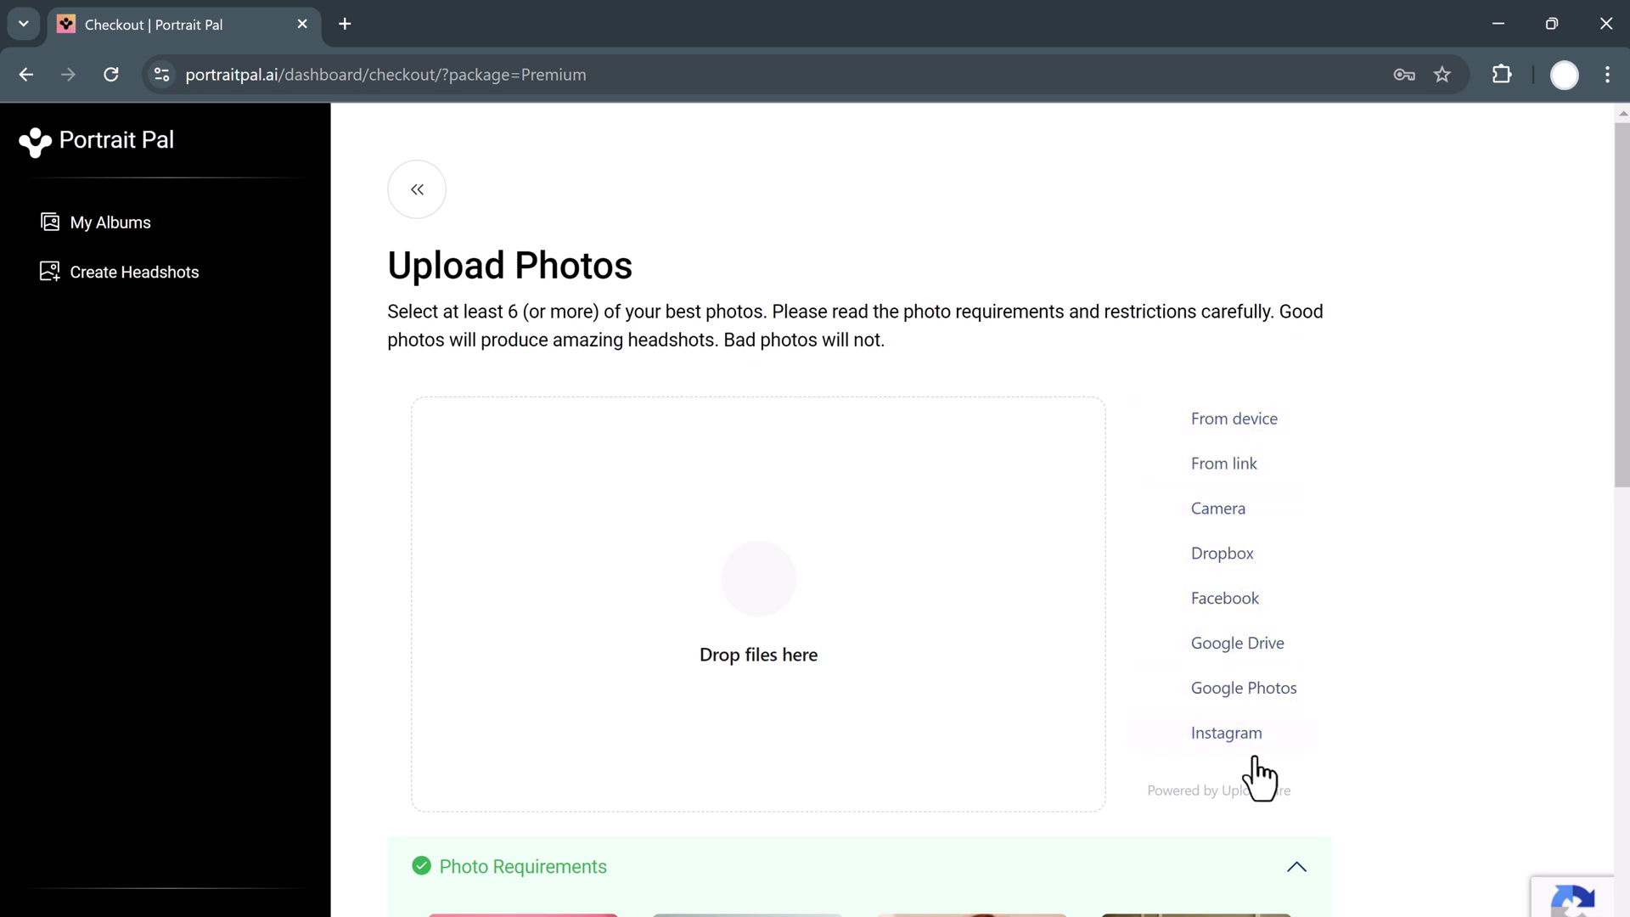
pyautogui.click(789, 688)
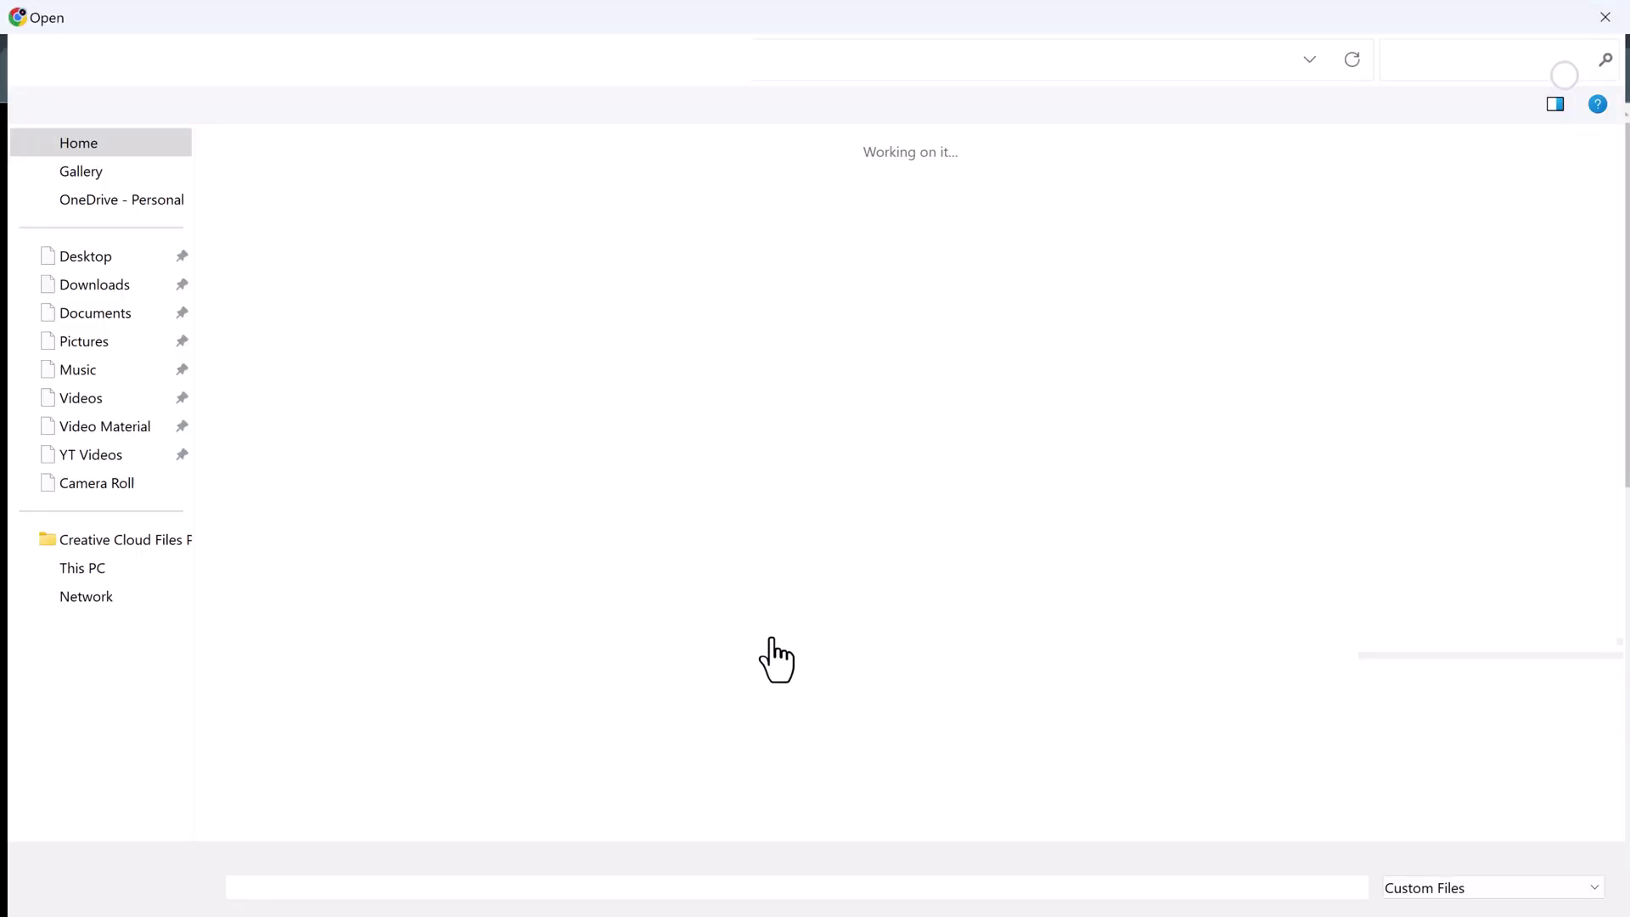
pyautogui.moveTo(719, 399); pyautogui.dragTo(284, 218)
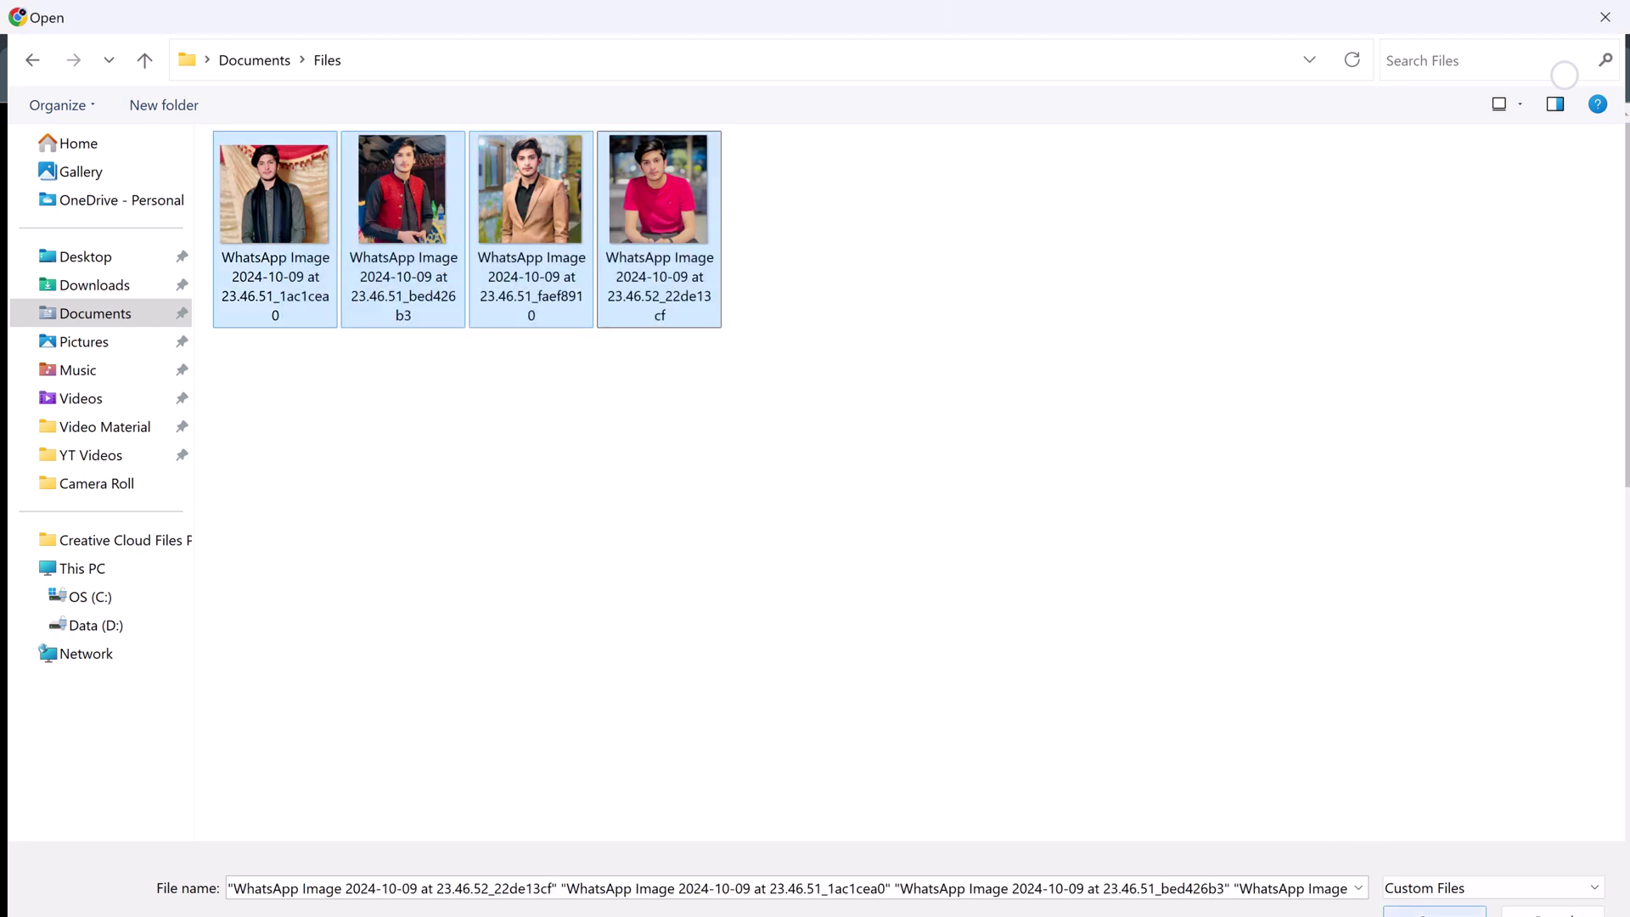
pyautogui.click(1435, 913)
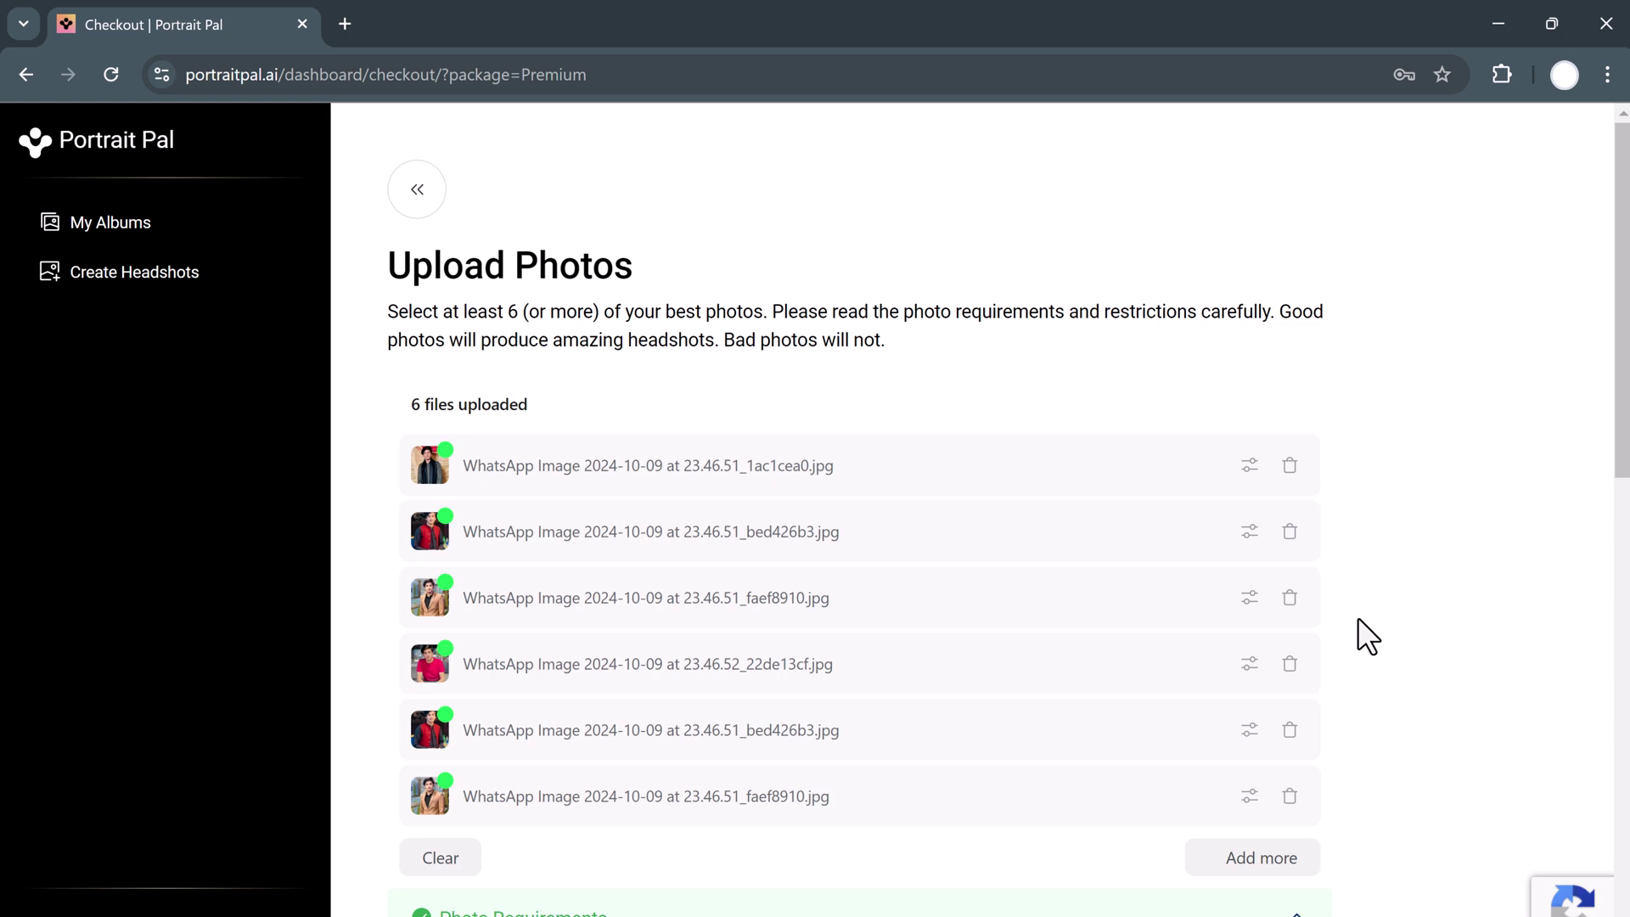
pyautogui.scroll(-13, 1357, 617)
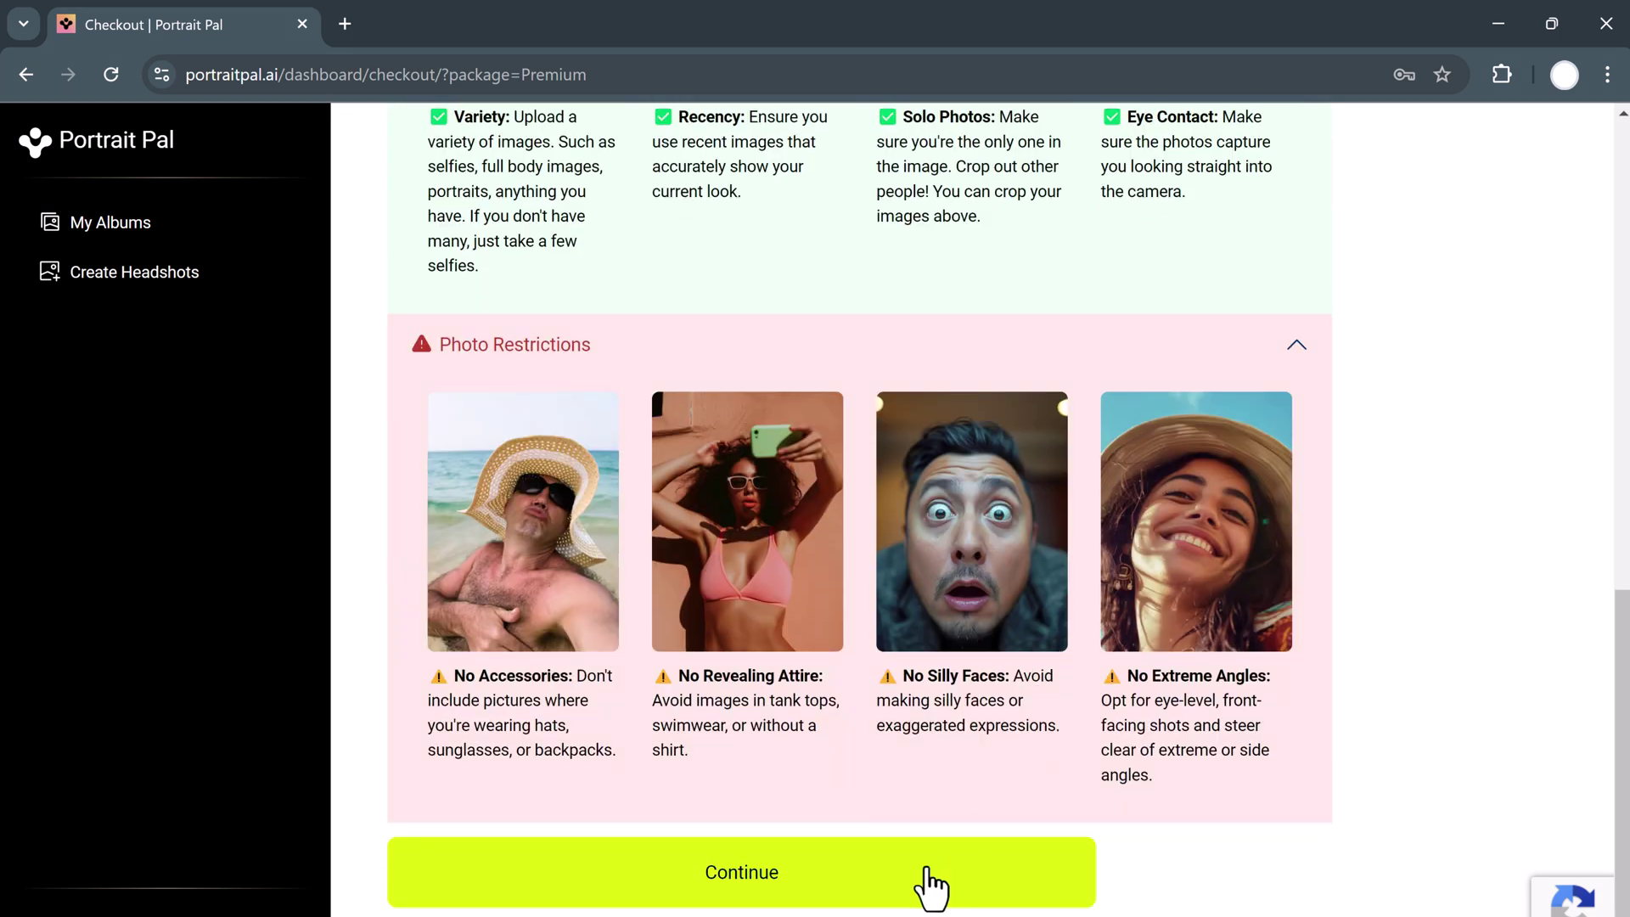
# - Place the $0.00 Premium order, decline saving the address, and go to My Albums
pyautogui.click(932, 887)
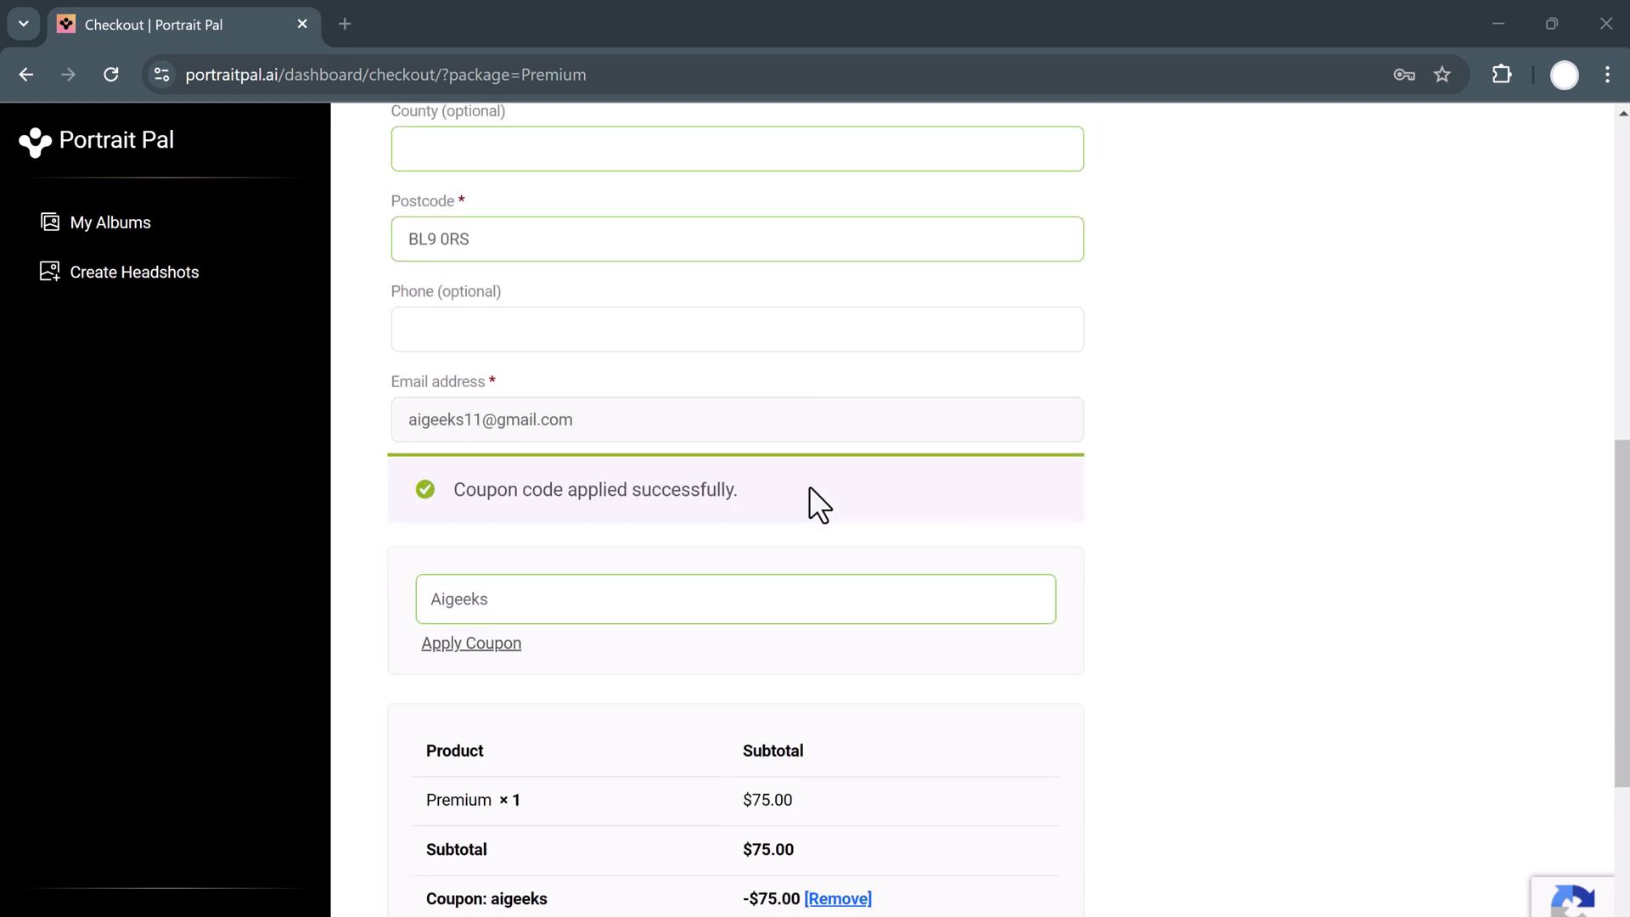
pyautogui.scroll(-5, 811, 493)
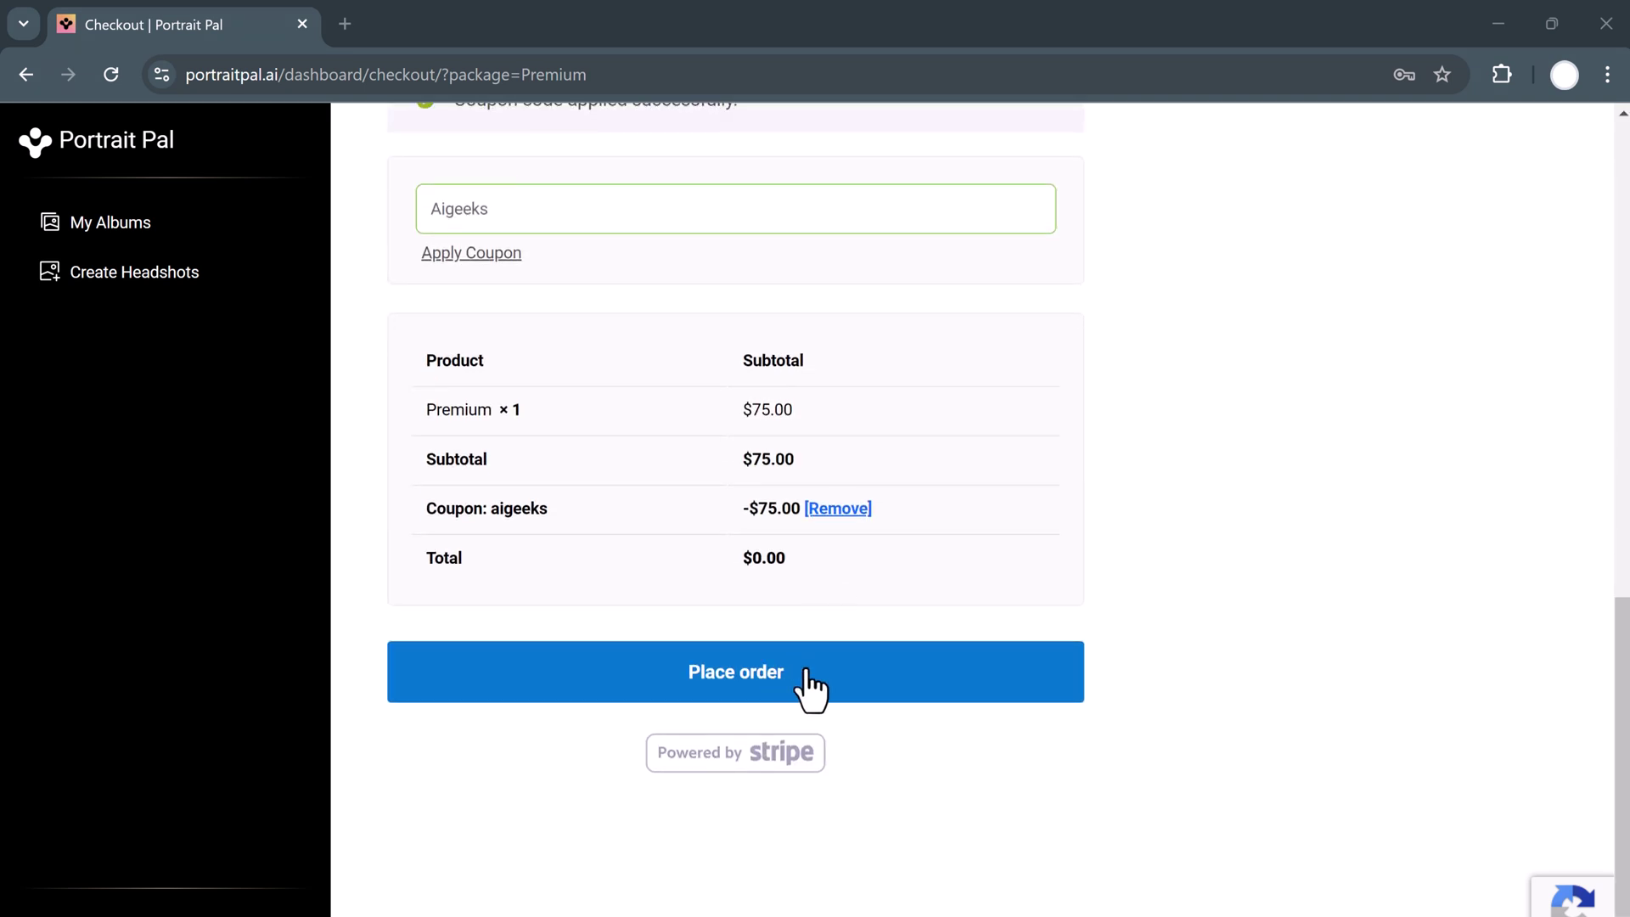
pyautogui.click(806, 671)
pyautogui.click(1370, 436)
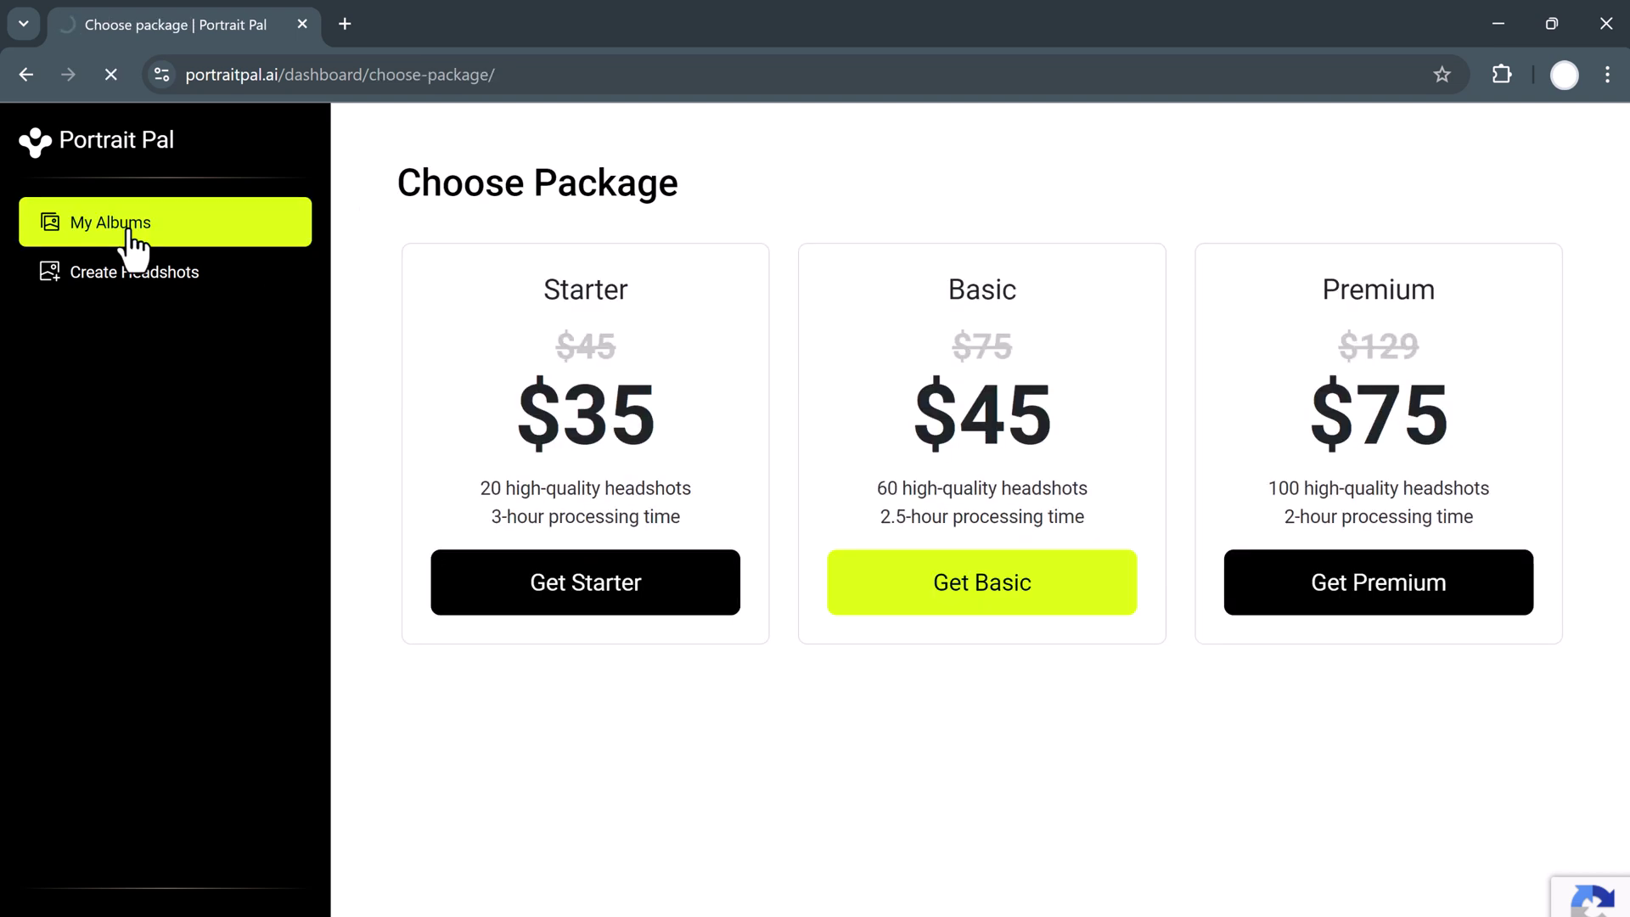
pyautogui.click(123, 224)
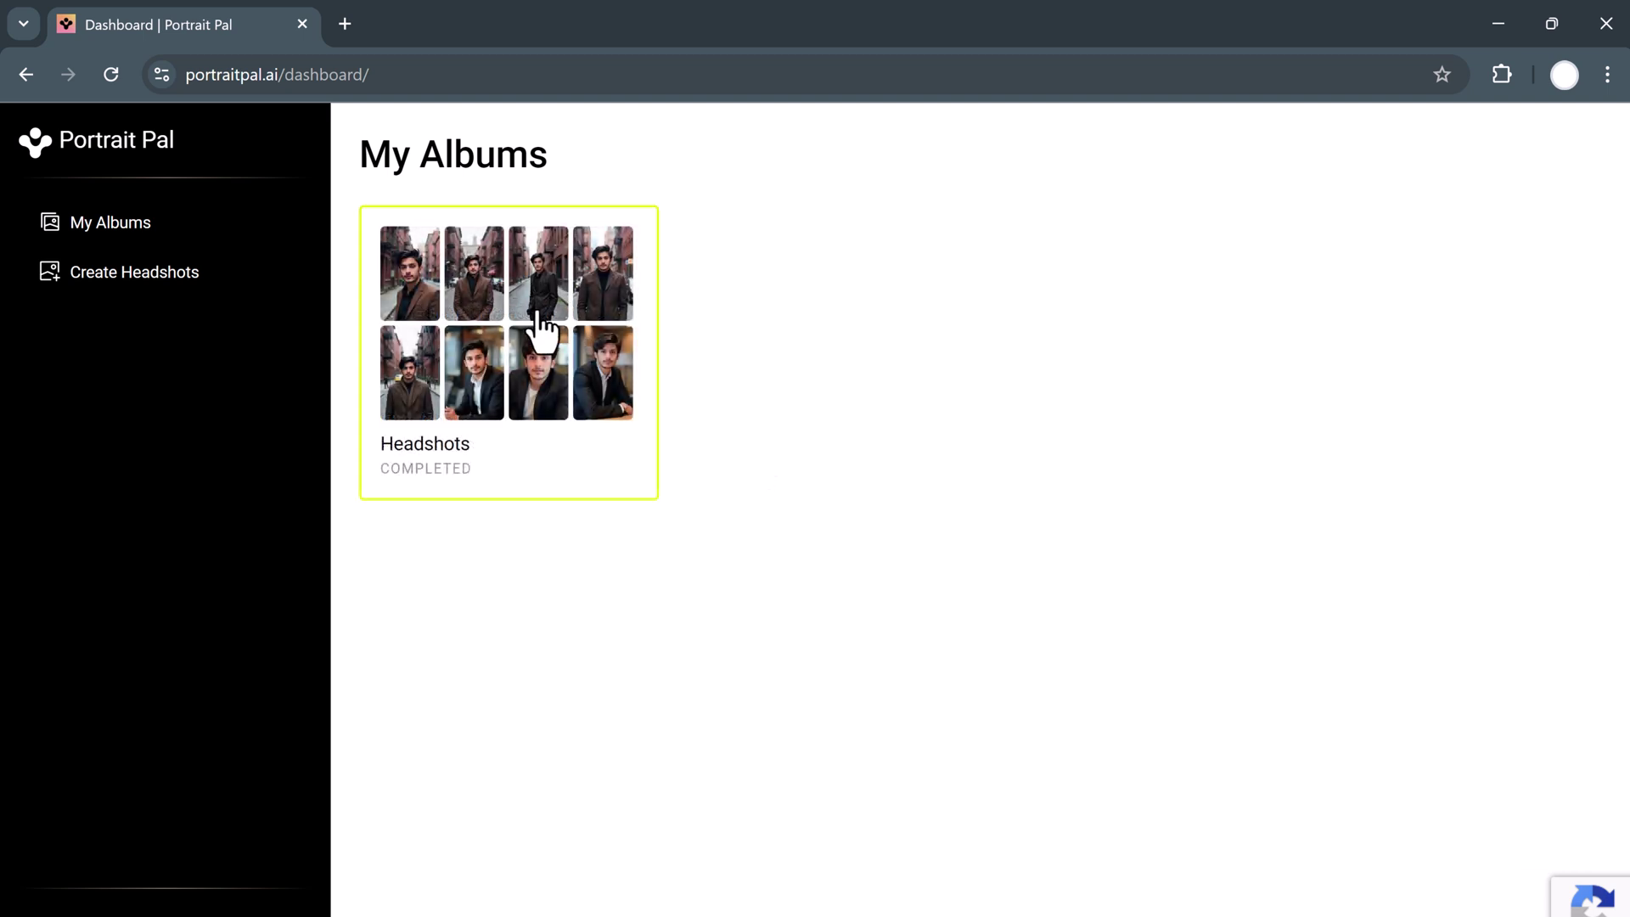
# - Open the completed Headshots album and scroll through all its generated headshots
pyautogui.click(514, 322)
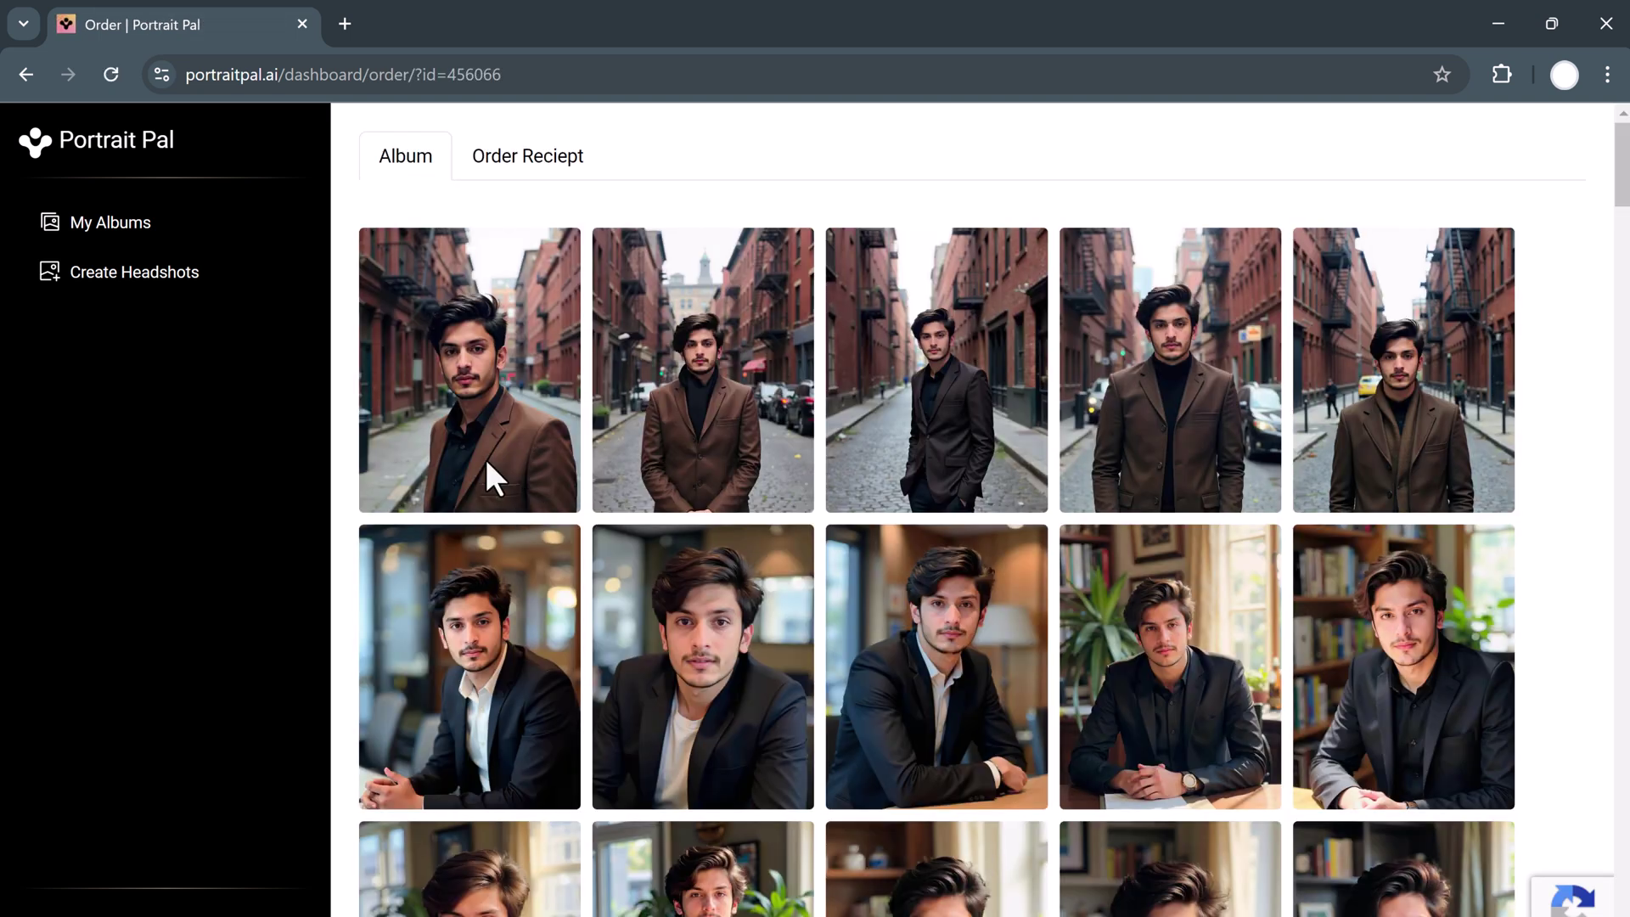
pyautogui.moveTo(690, 461)
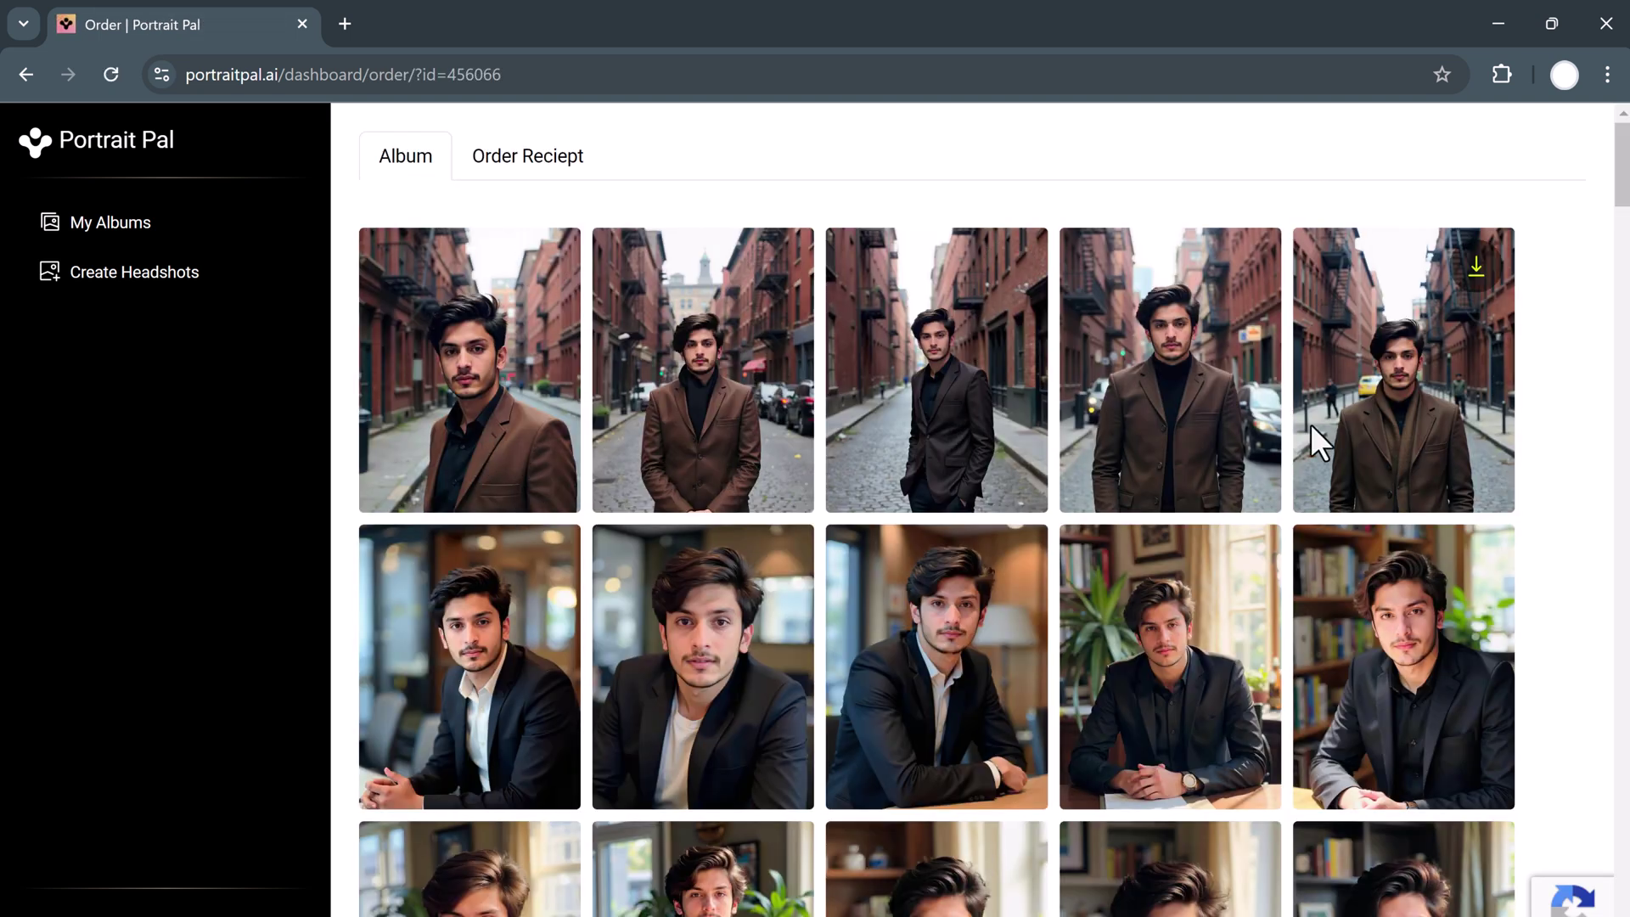
pyautogui.scroll(-3, 1553, 484)
pyautogui.moveTo(569, 675)
pyautogui.scroll(-2, 1537, 696)
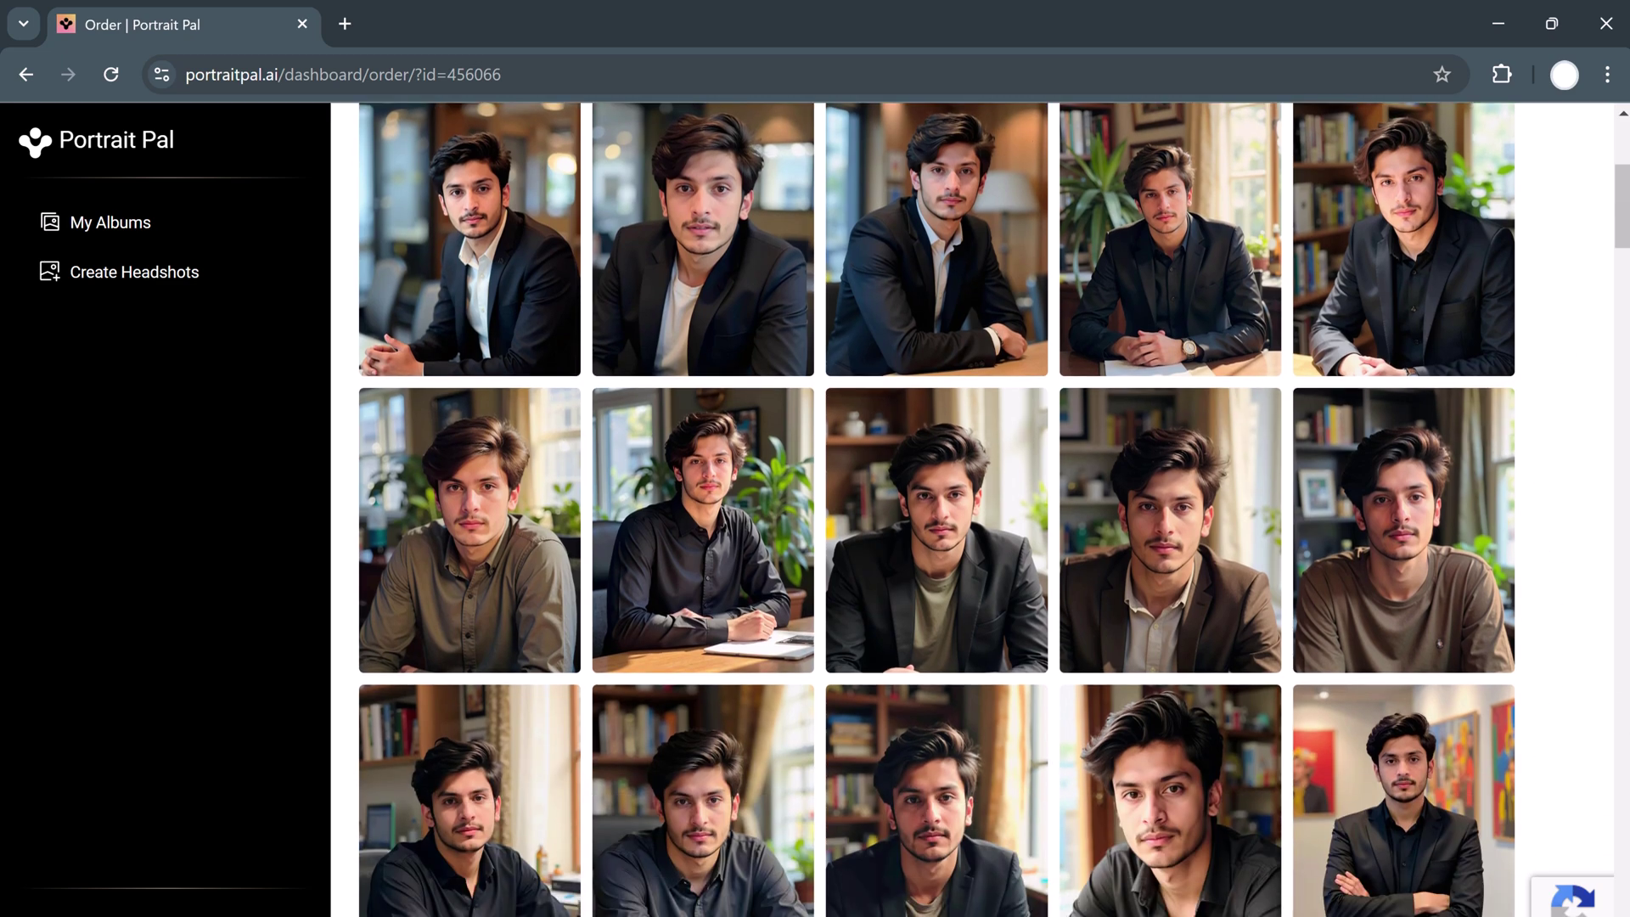
pyautogui.scroll(-6, 1546, 552)
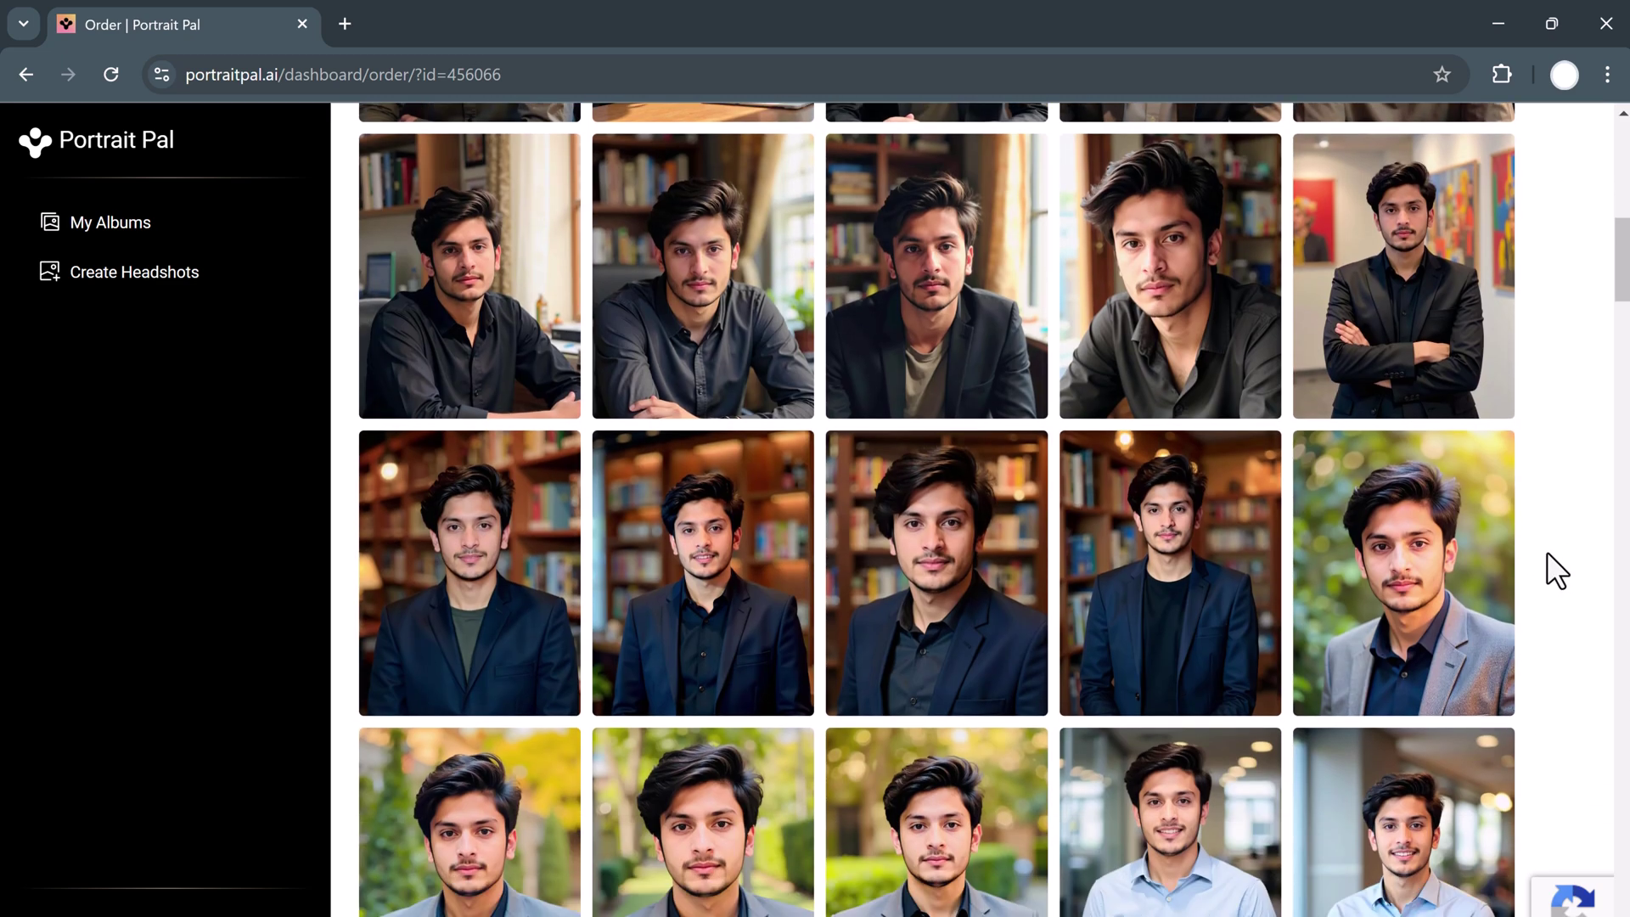
pyautogui.scroll(-4, 1547, 552)
pyautogui.scroll(-6, 1547, 552)
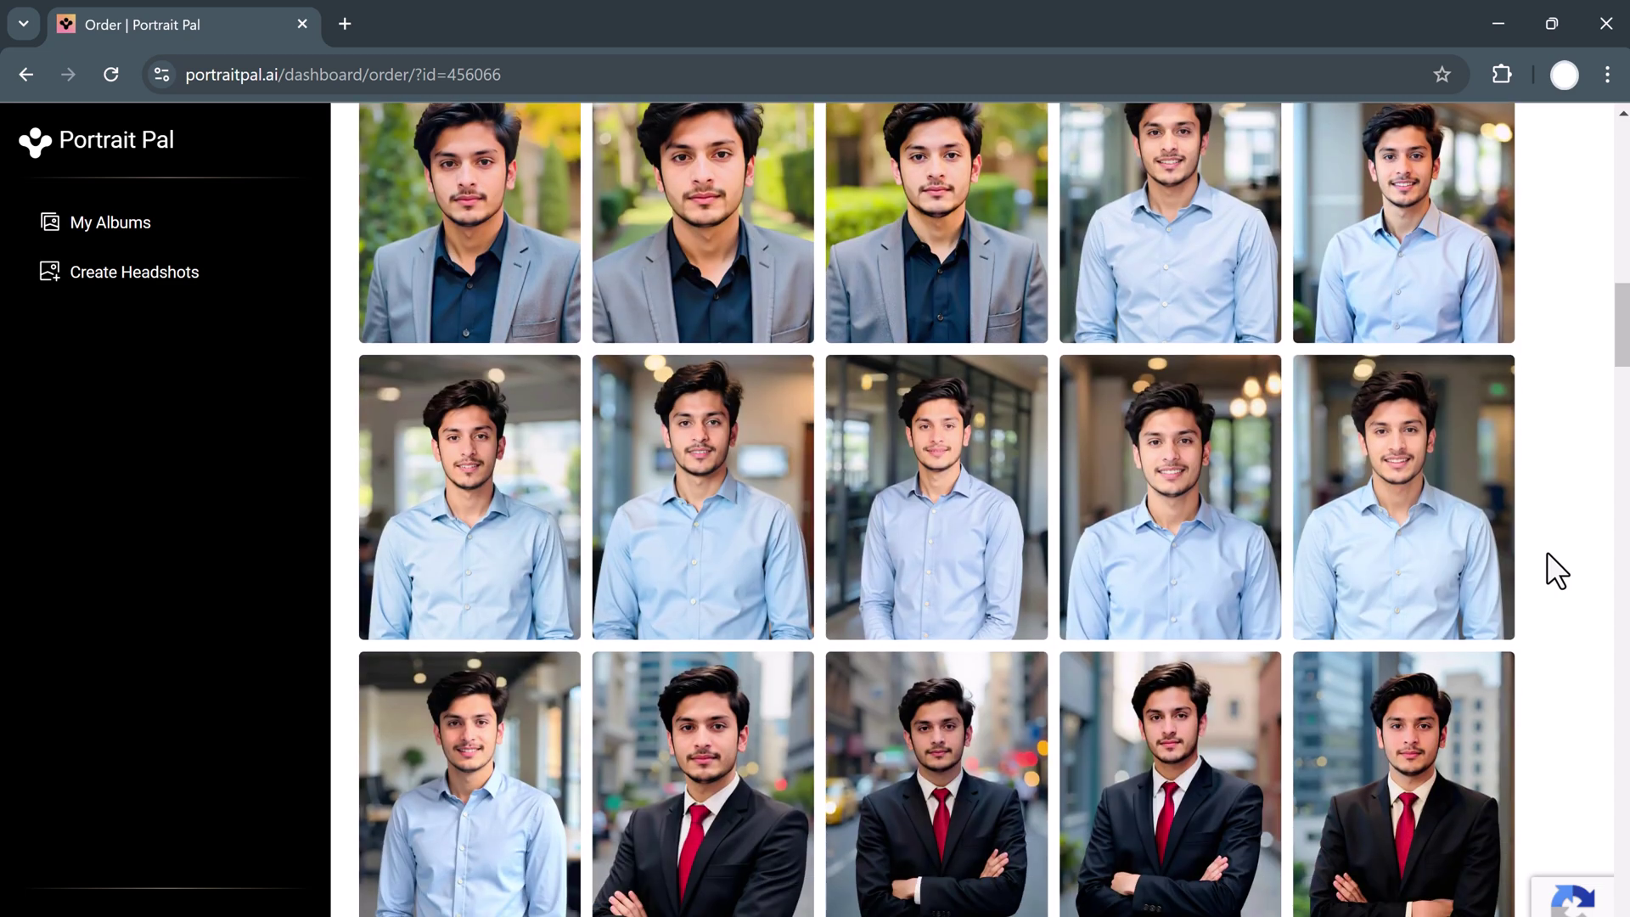
pyautogui.scroll(-7, 1546, 552)
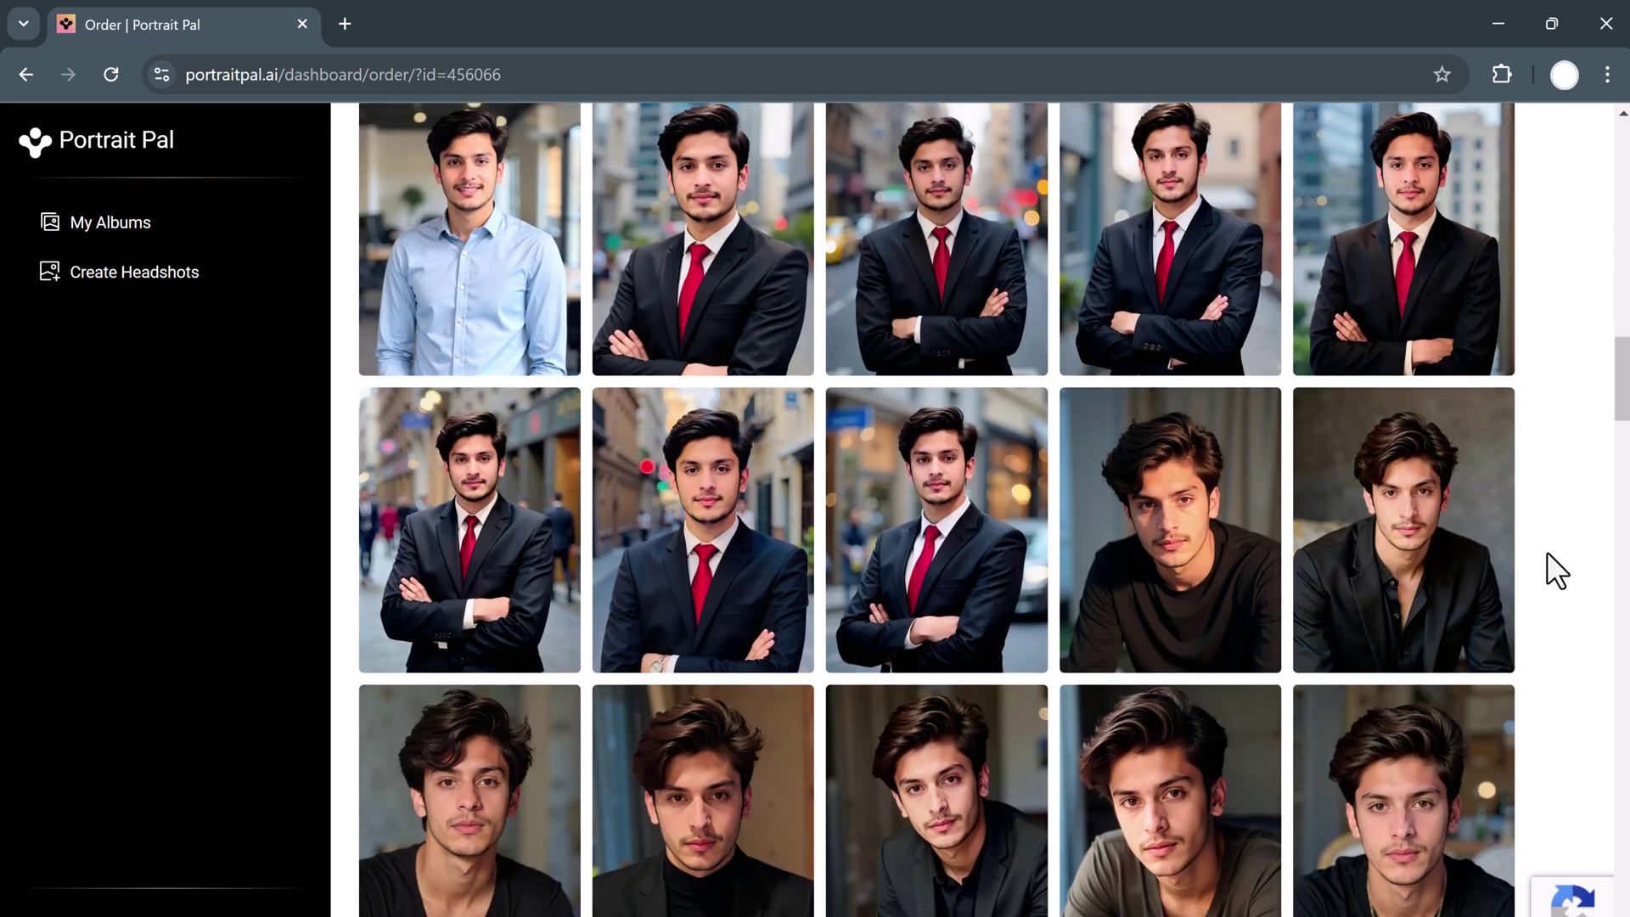
pyautogui.scroll(-3, 1547, 552)
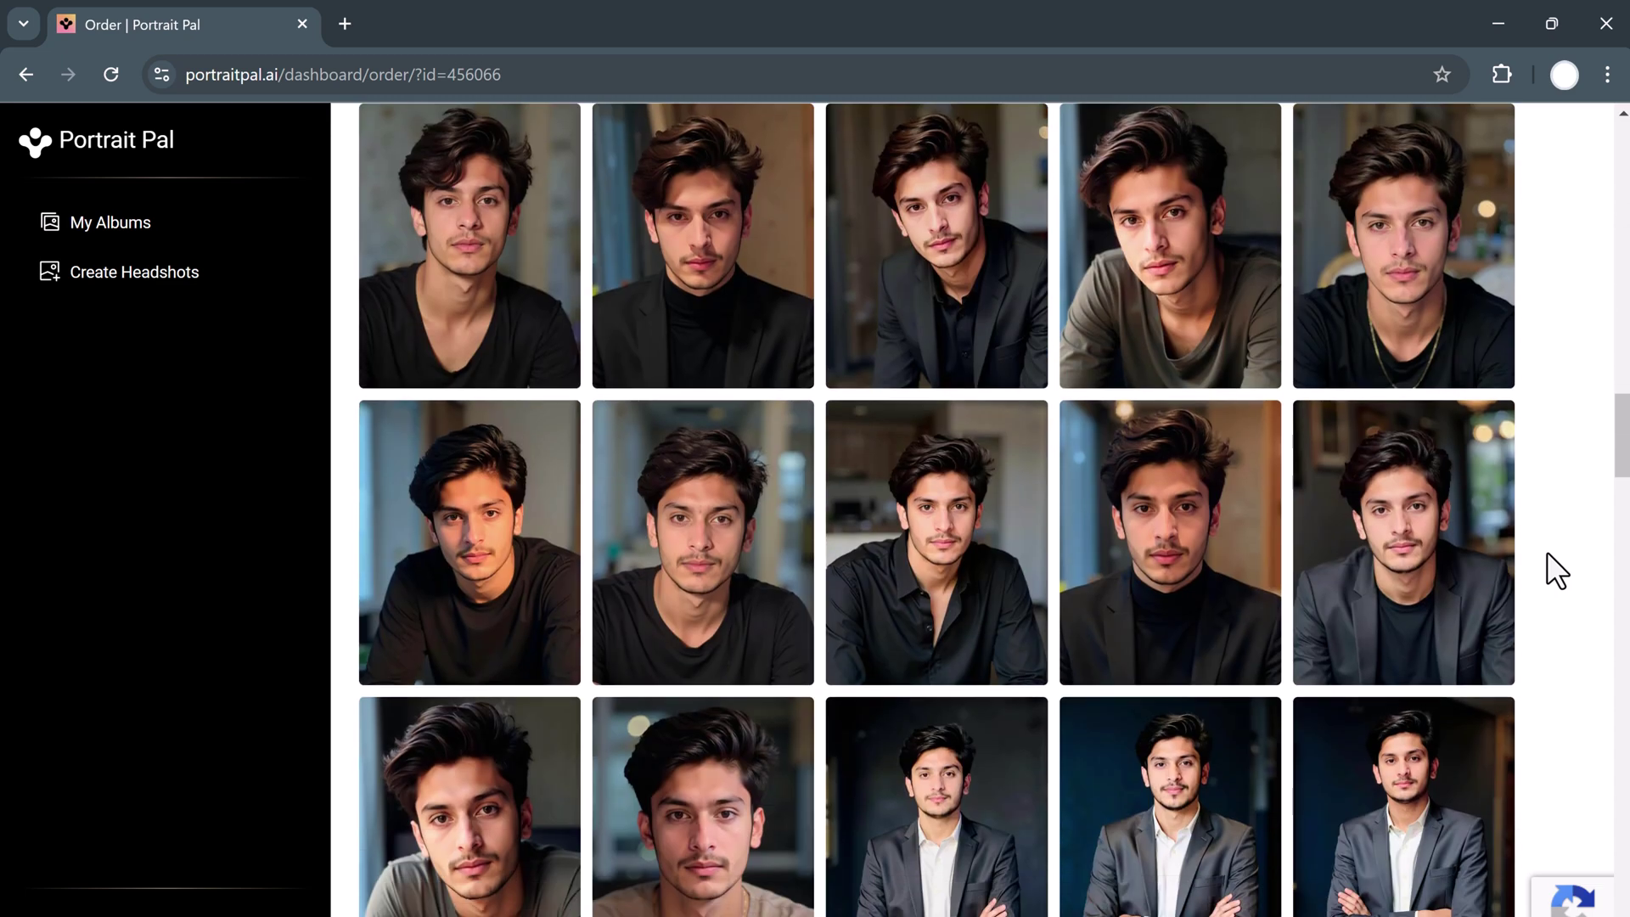
pyautogui.scroll(-3, 1547, 552)
pyautogui.scroll(-13, 1547, 552)
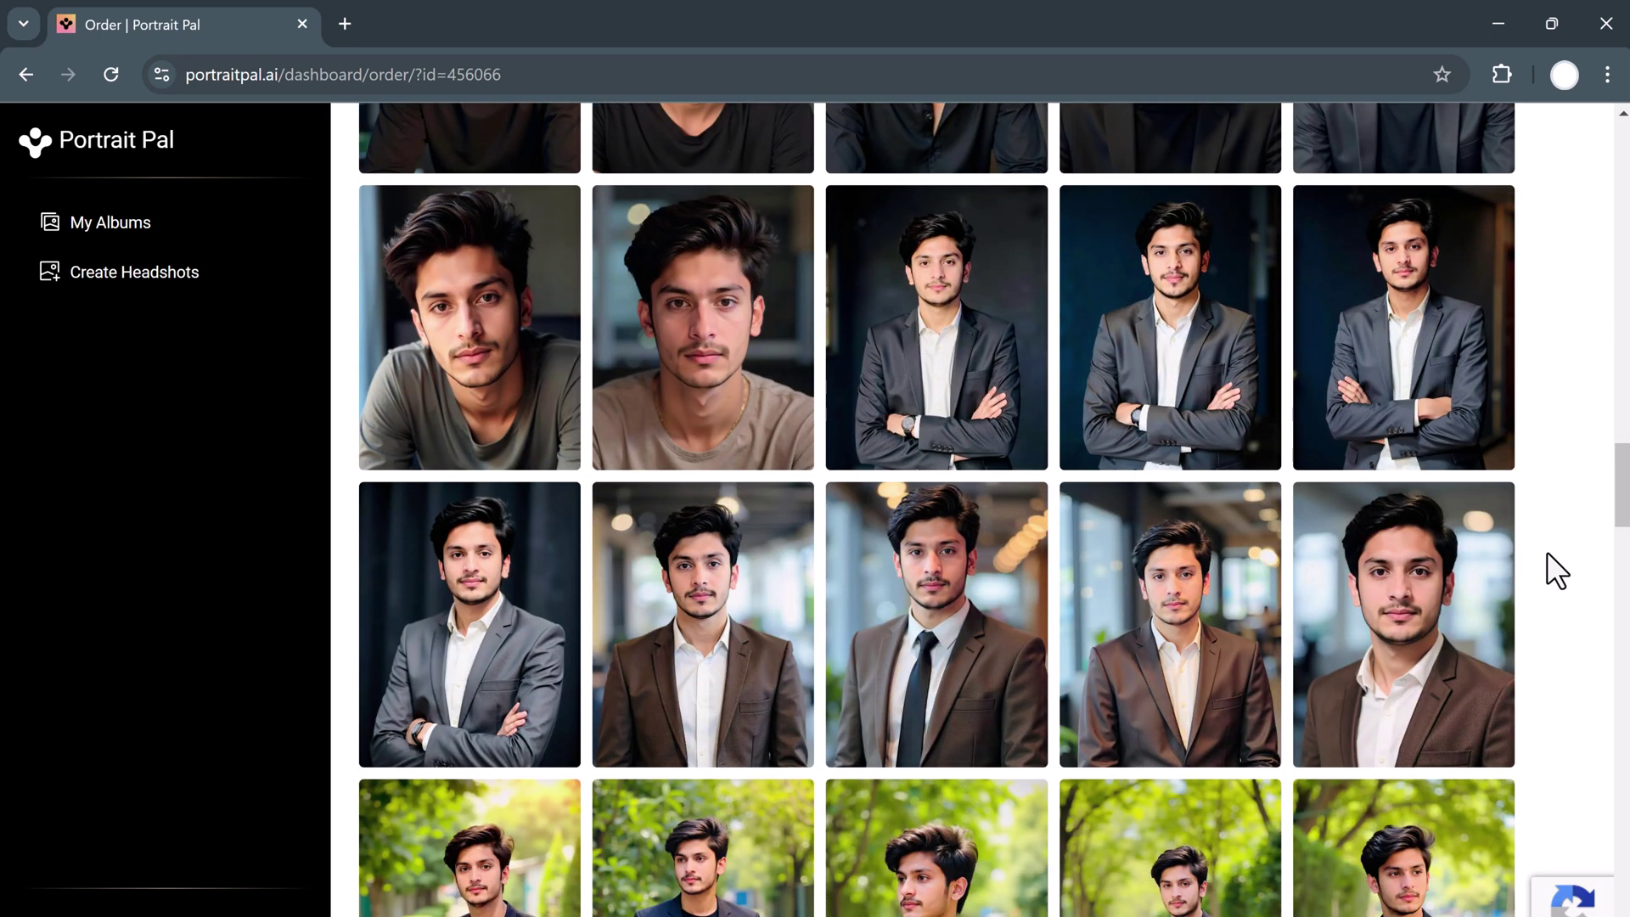
pyautogui.scroll(-9, 1547, 552)
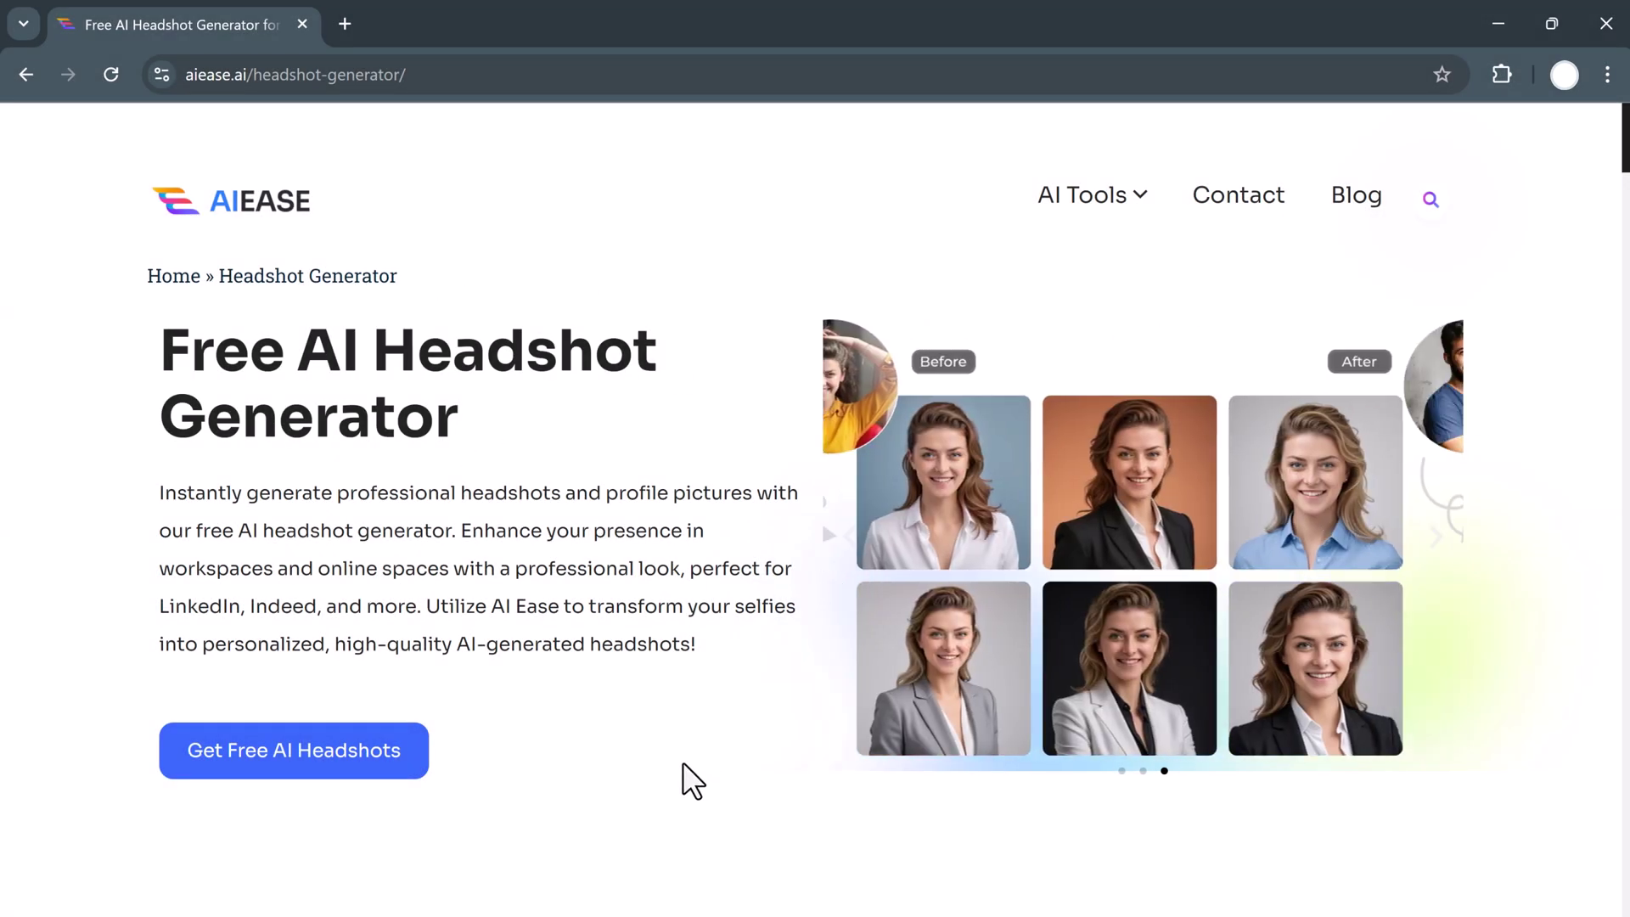
# - Generate AI Ease headshots from the selfie using the Professional Man style at 2:3
pyautogui.click(351, 768)
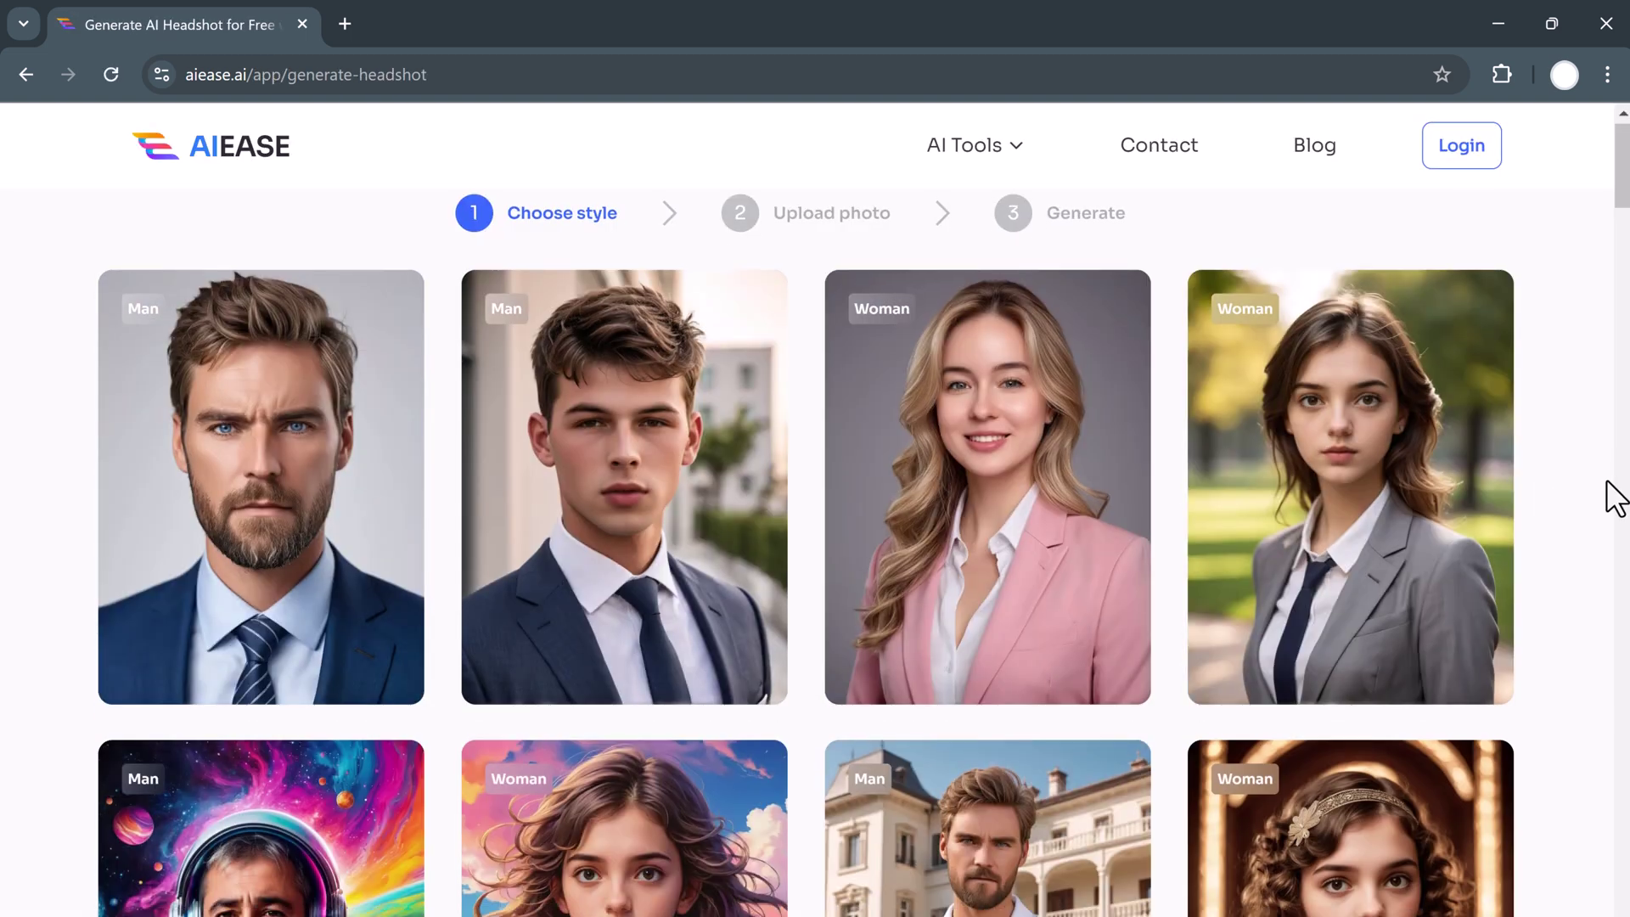
pyautogui.scroll(-5, 1615, 498)
pyautogui.scroll(5, 1616, 498)
pyautogui.click(762, 408)
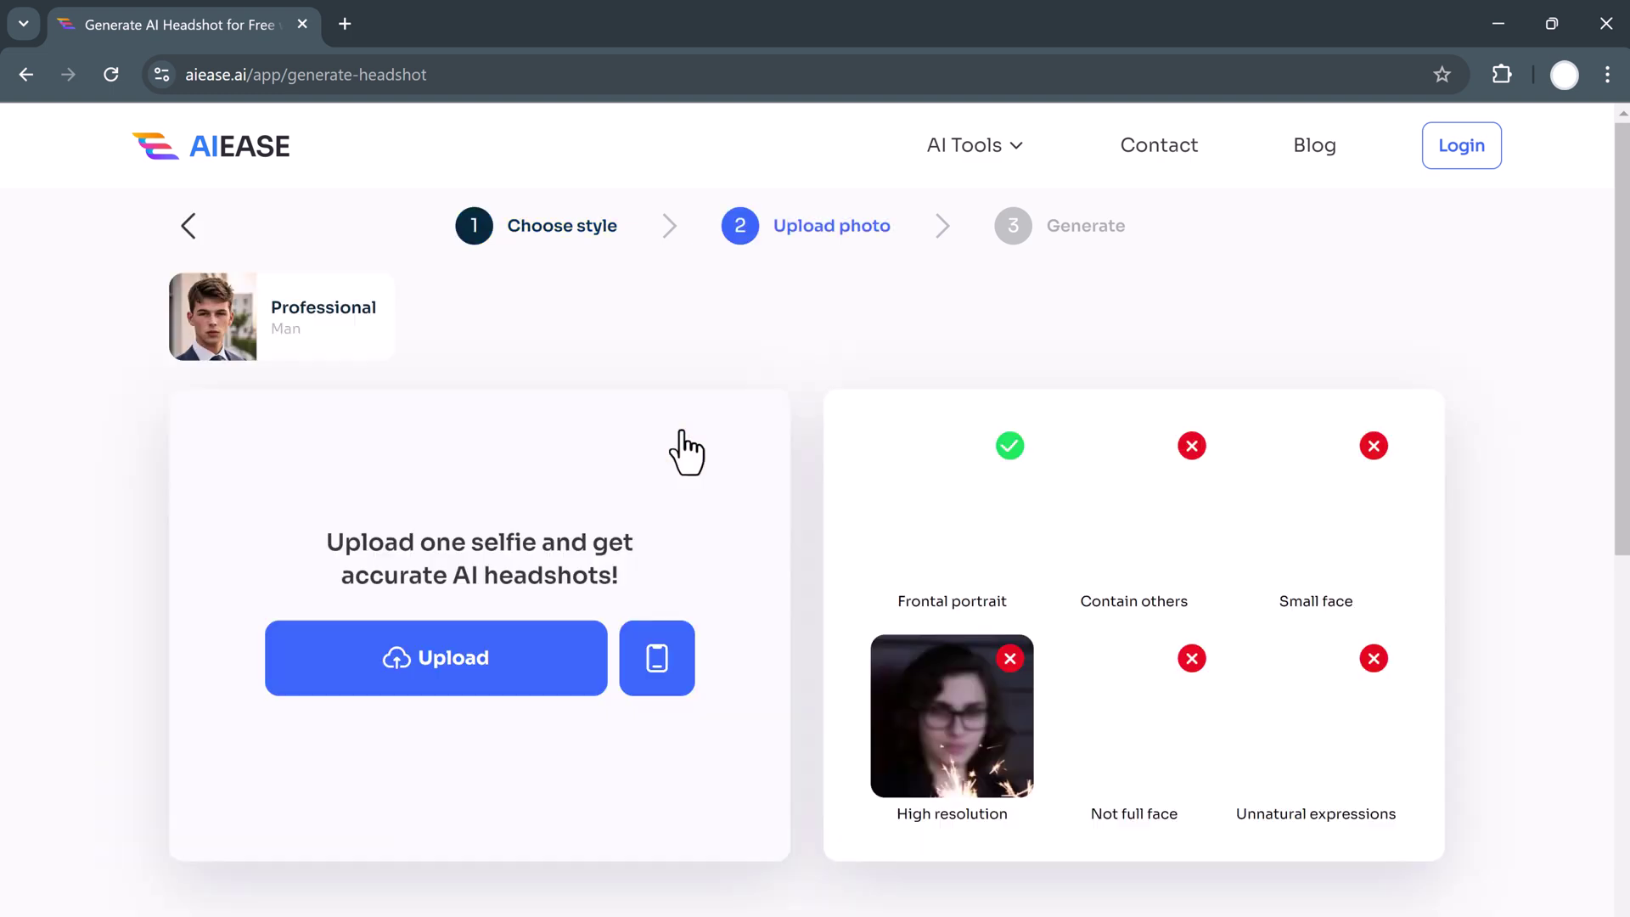
pyautogui.click(467, 671)
pyautogui.doubleClick(512, 199)
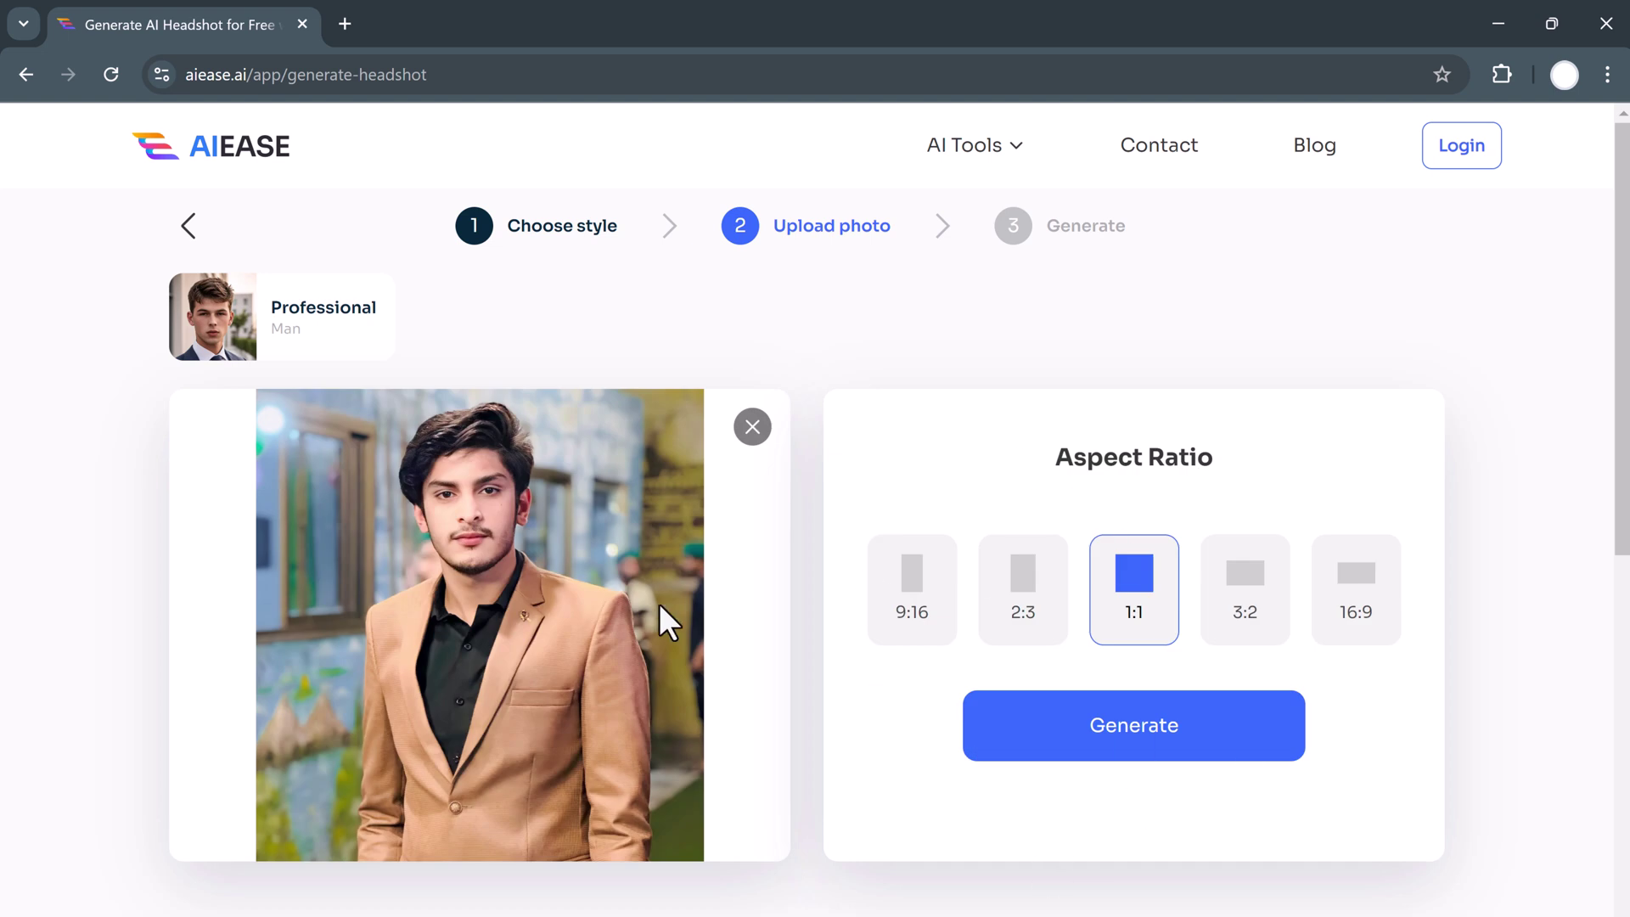
pyautogui.click(1019, 616)
pyautogui.click(1147, 728)
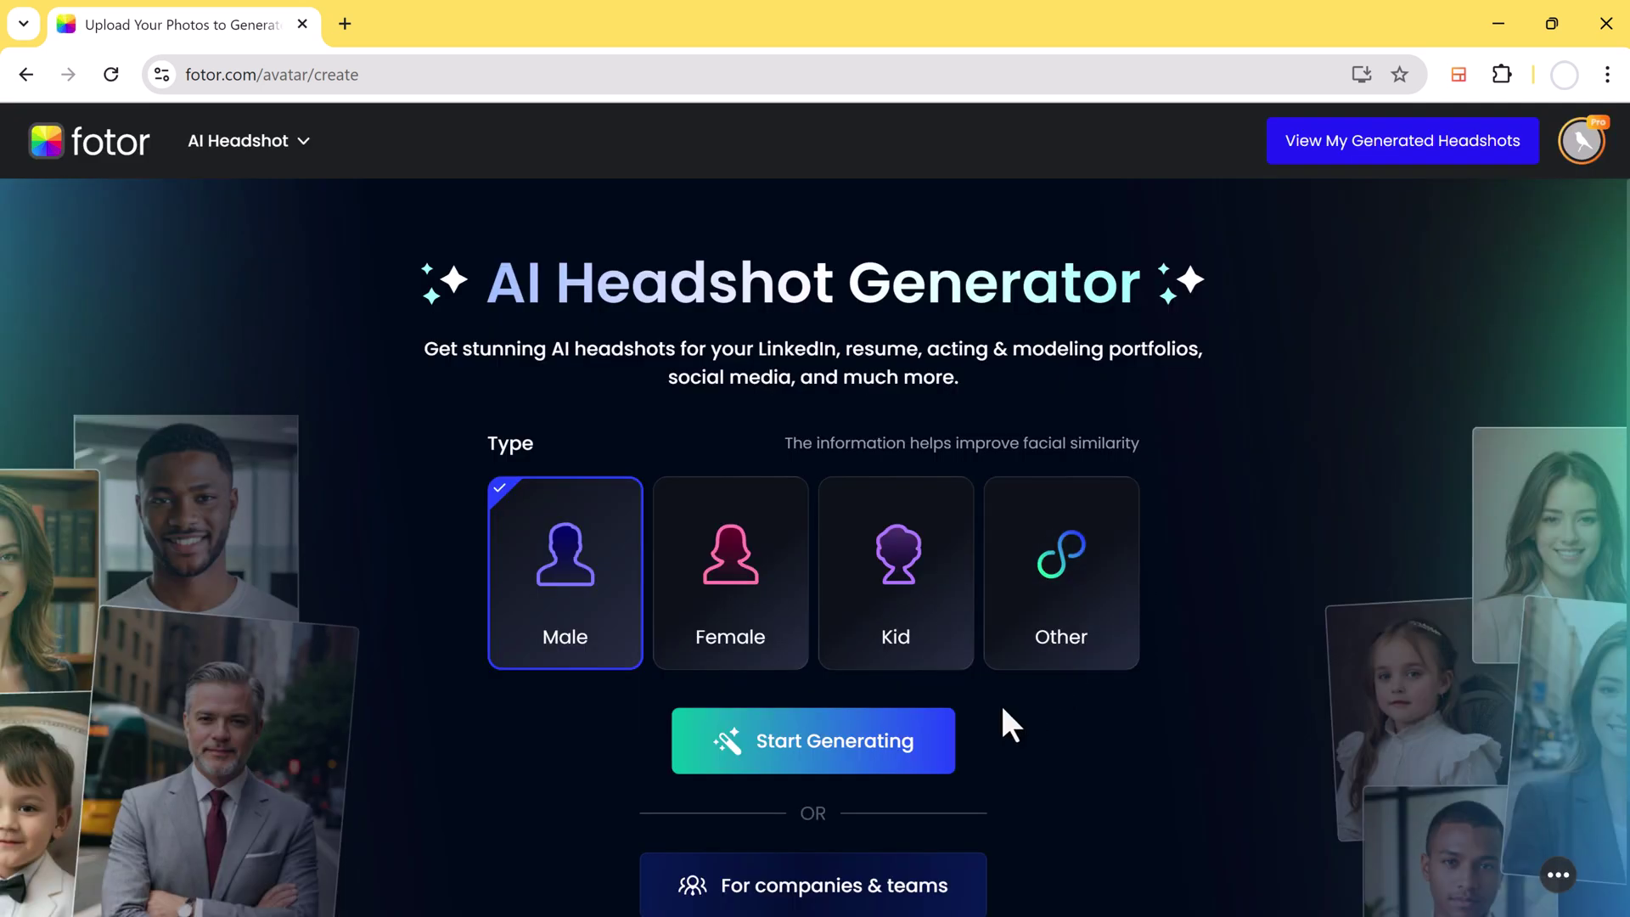
# - Start Fotor headshots as Male and select six styles, including ID Photo
pyautogui.click(849, 764)
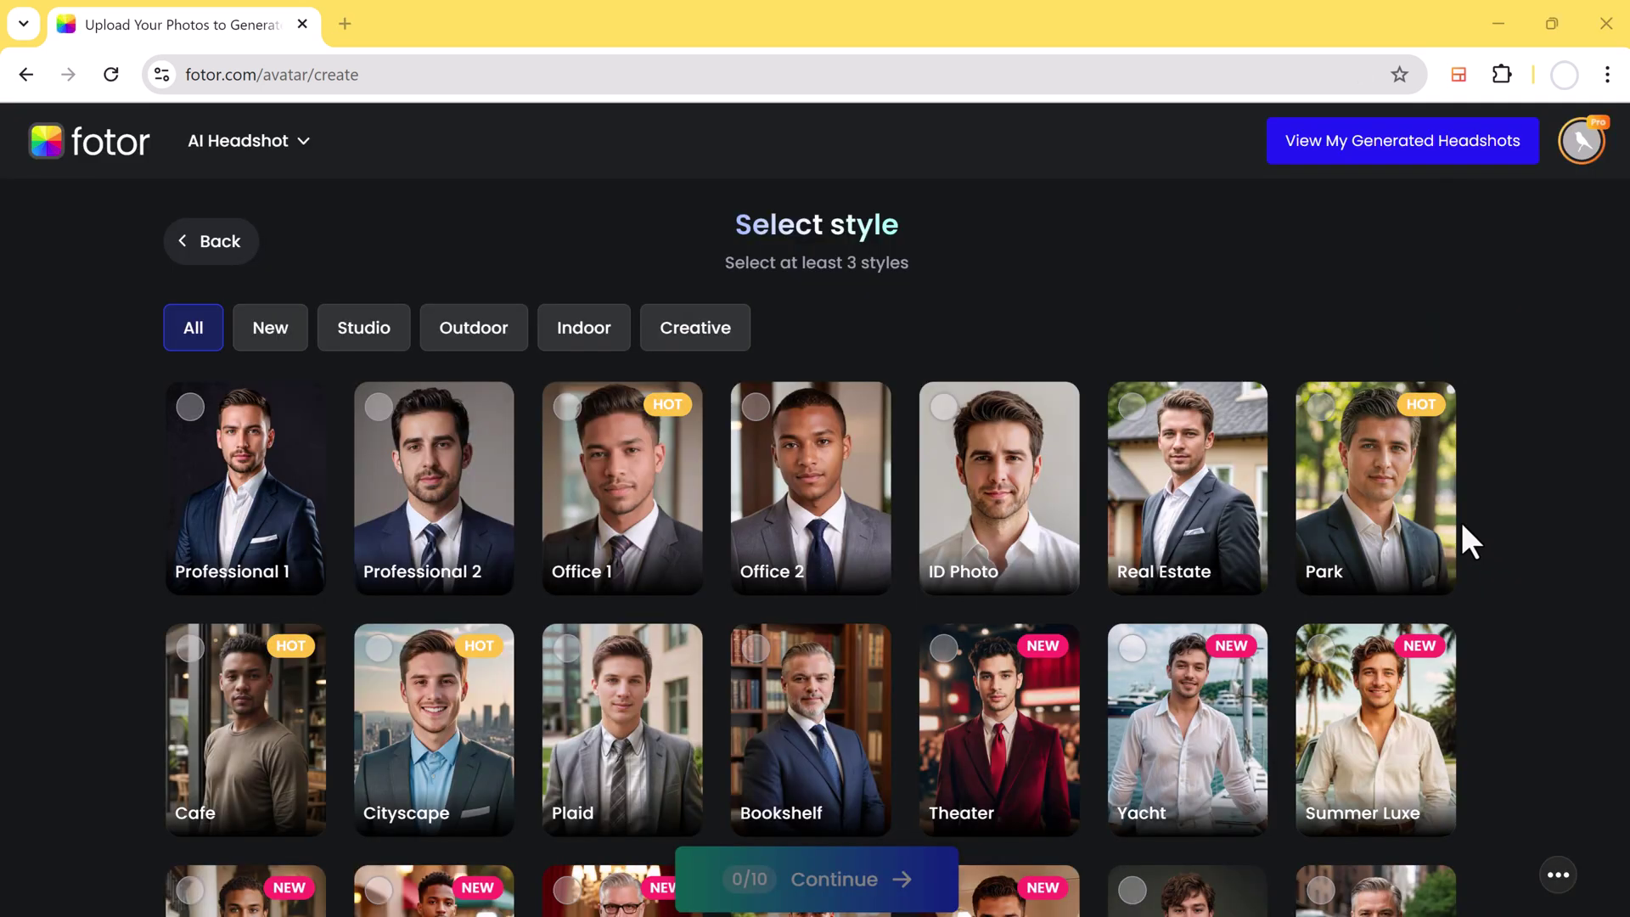
pyautogui.click(1072, 590)
pyautogui.click(492, 455)
pyautogui.click(450, 738)
pyautogui.click(793, 739)
pyautogui.click(1002, 730)
pyautogui.click(1188, 730)
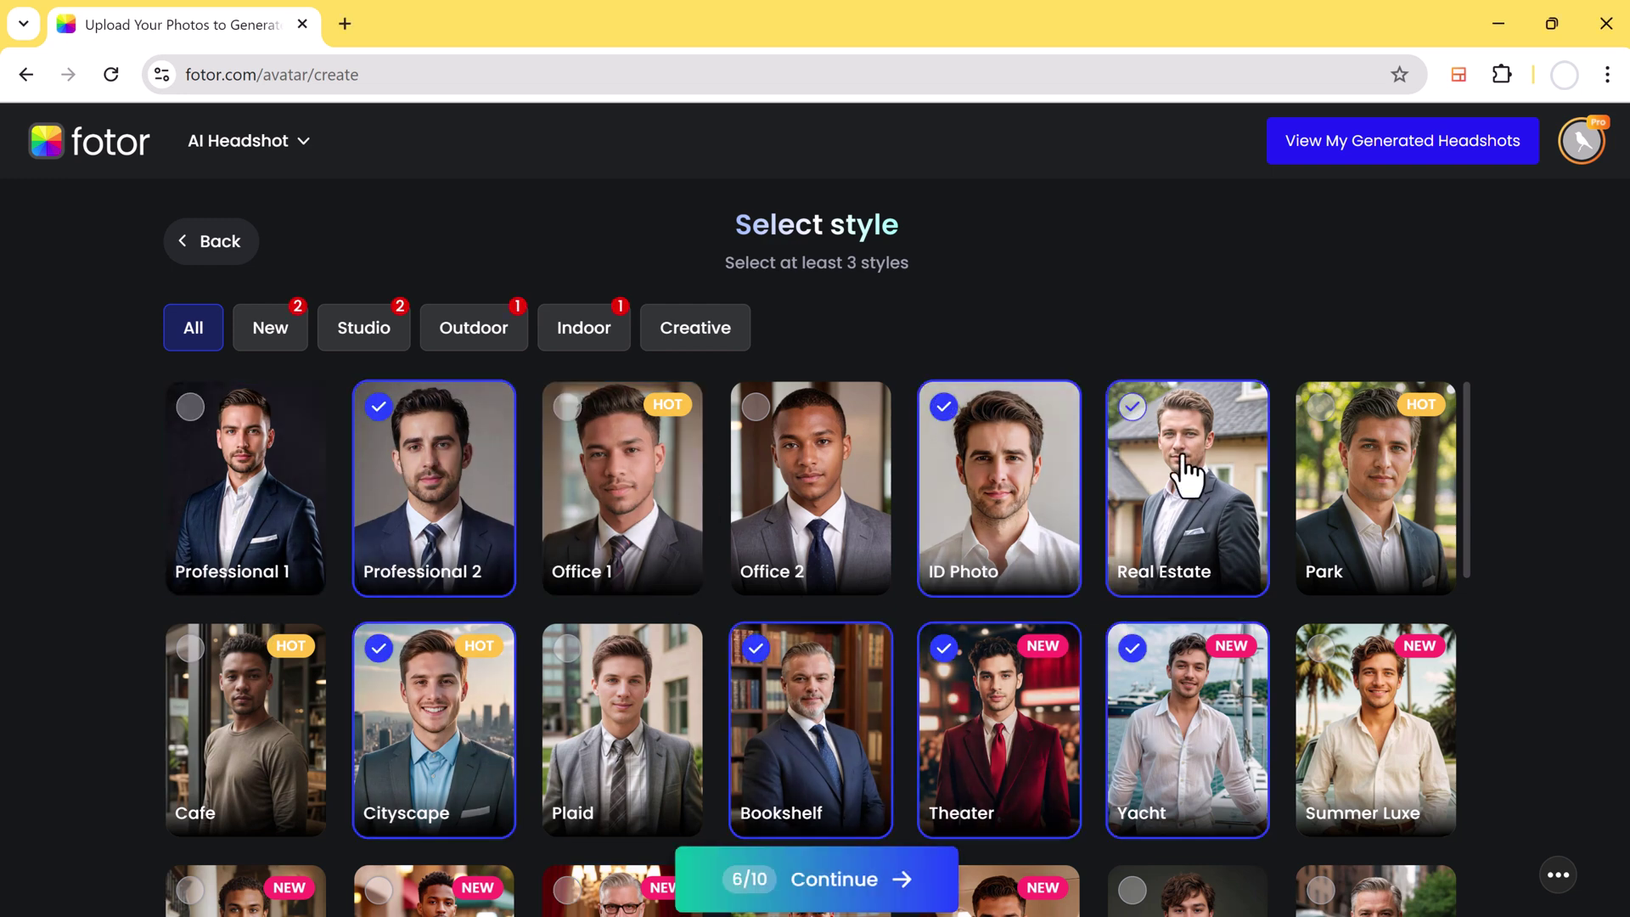
pyautogui.scroll(-3, 1176, 728)
pyautogui.click(811, 883)
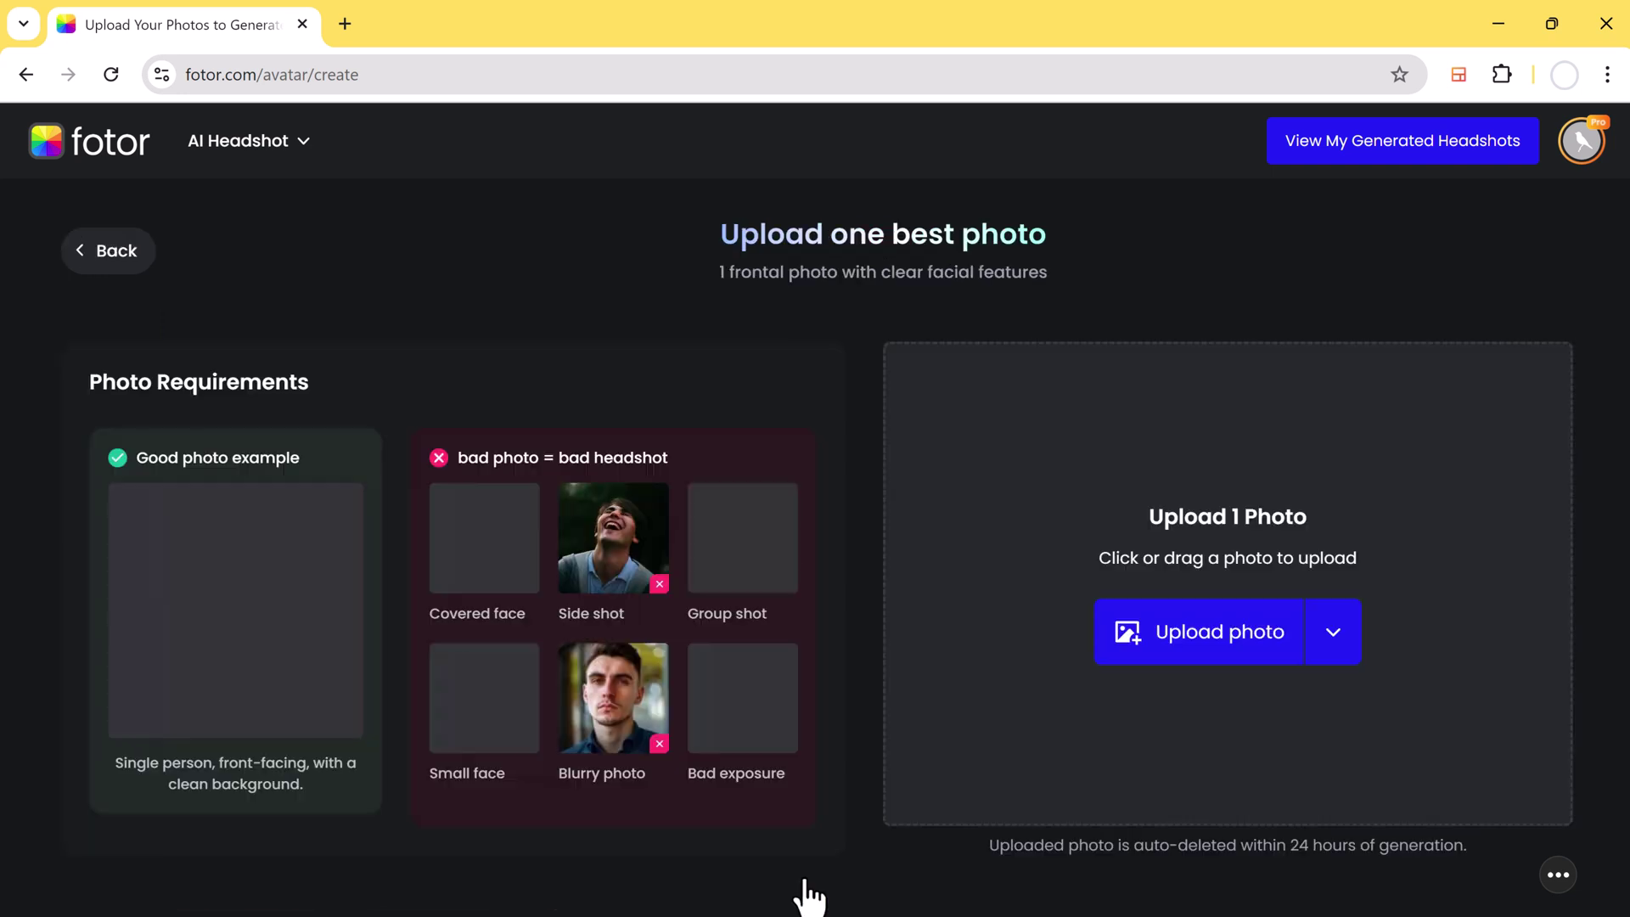
# - Upload the selfie photo and start generating the Fotor headshots
pyautogui.click(1129, 635)
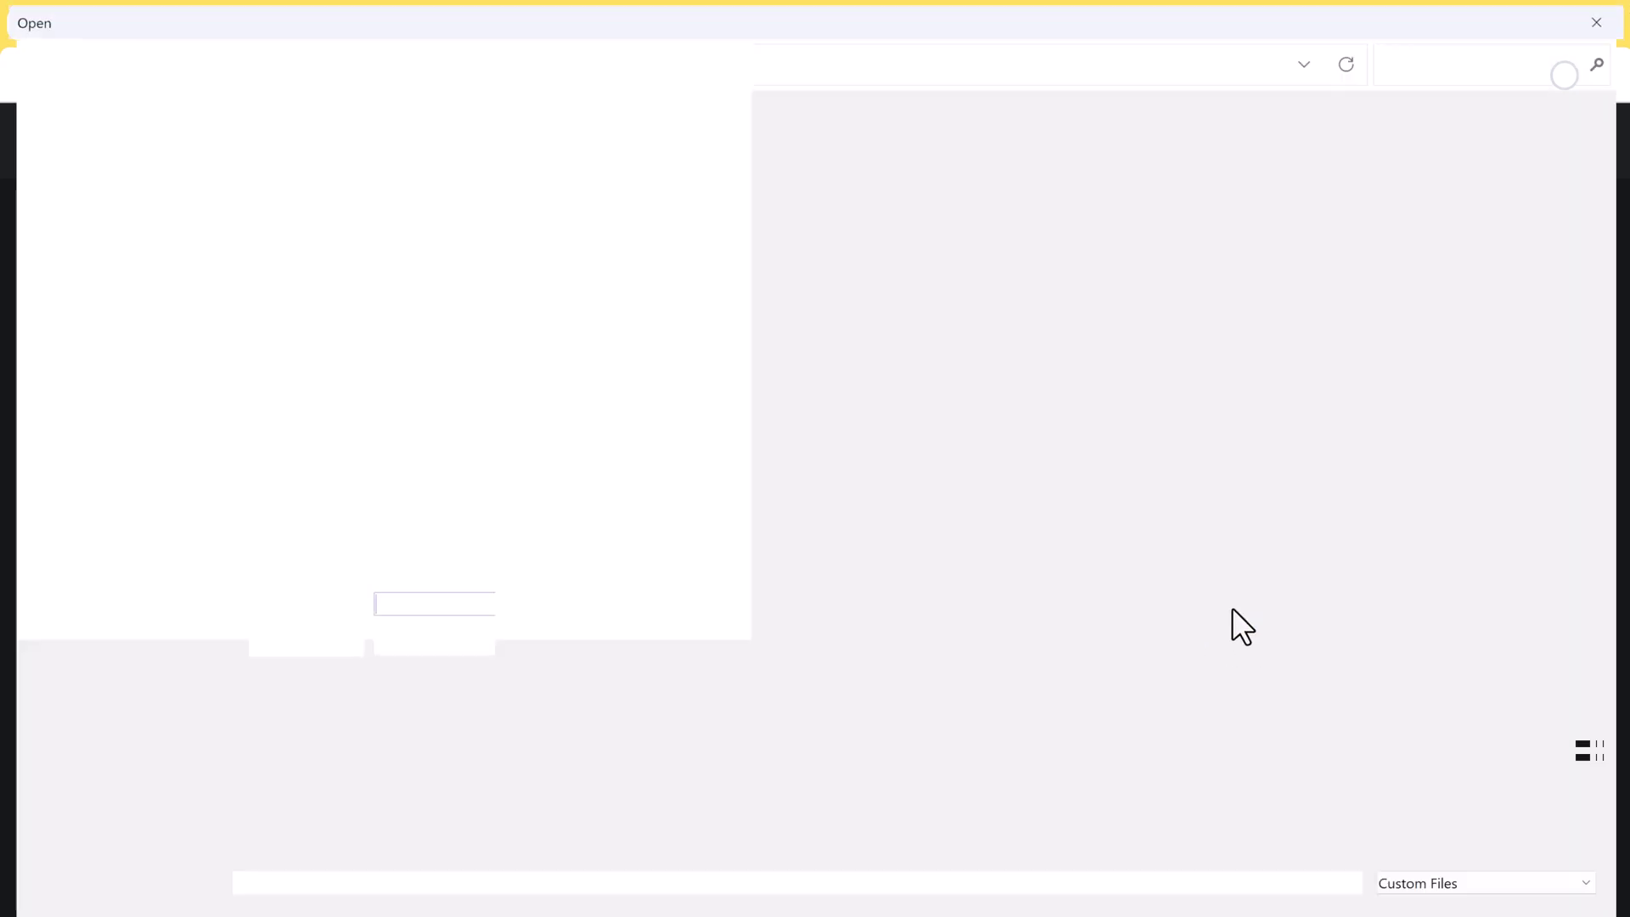
pyautogui.doubleClick(543, 154)
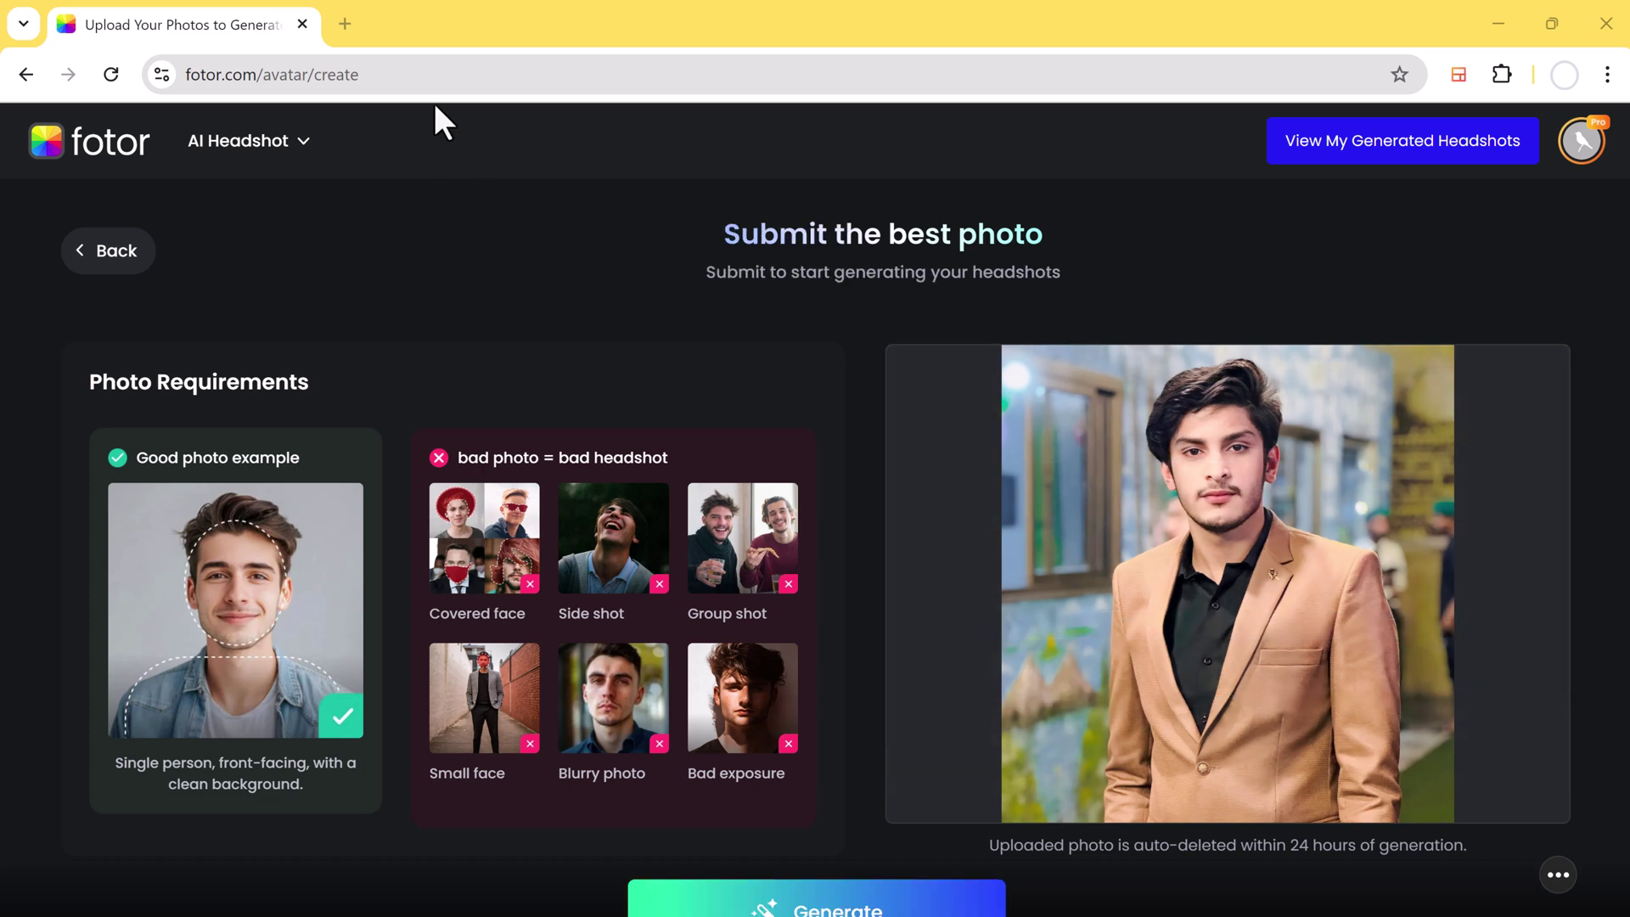
pyautogui.click(788, 909)
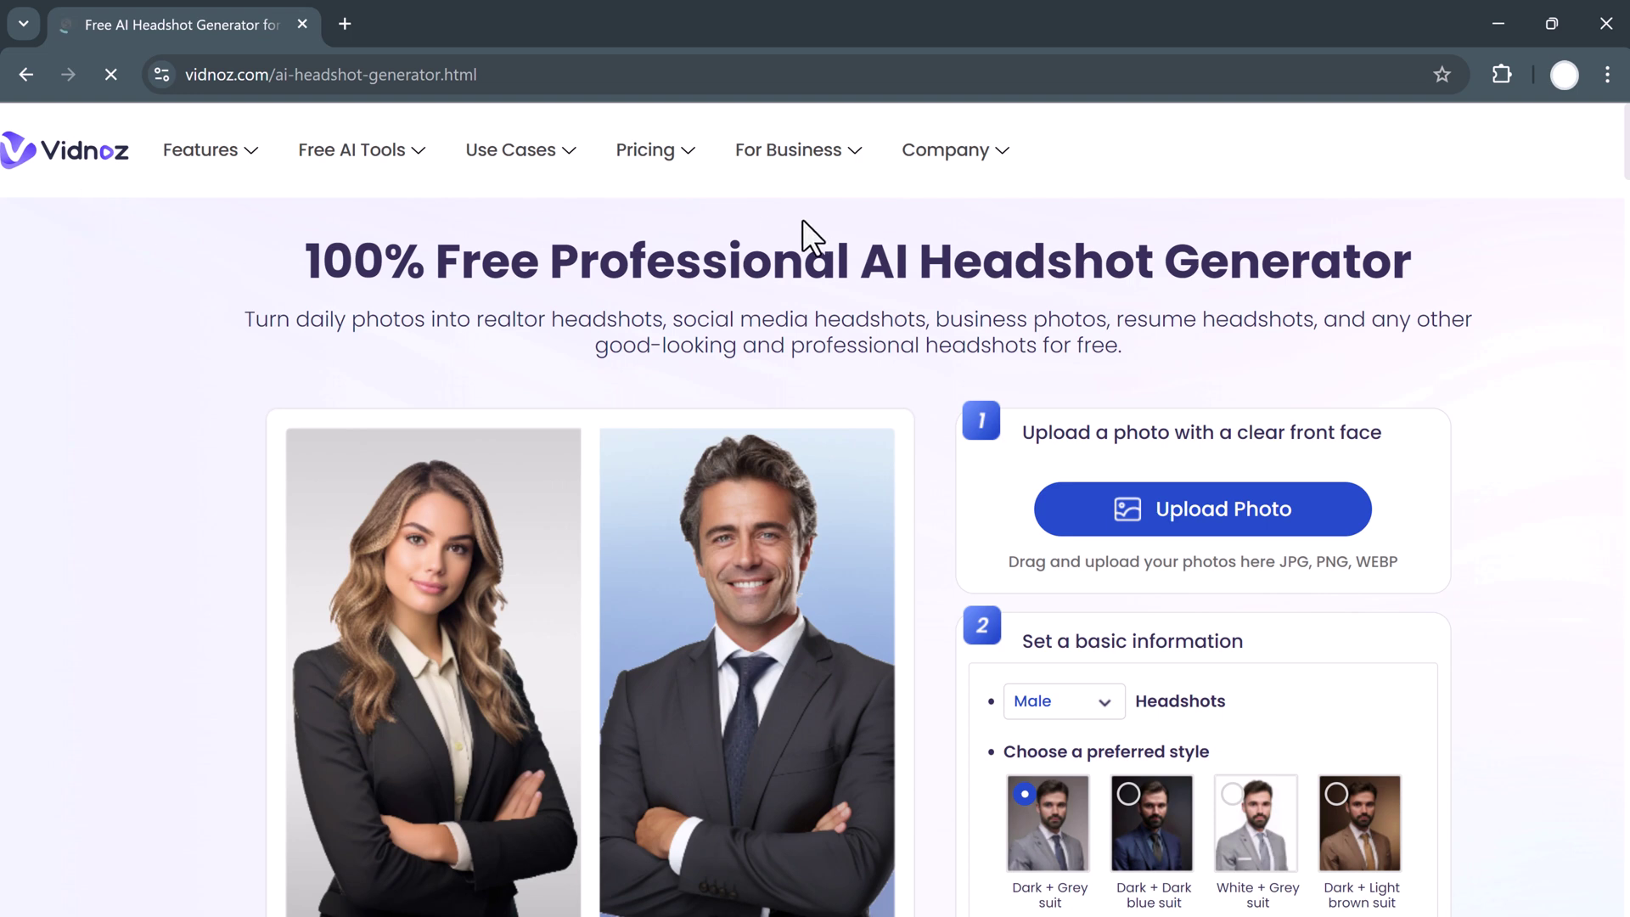
# - Upload the tan-suit selfie (third WhatsApp image) to Vidnoz
pyautogui.scroll(-6, 915, 378)
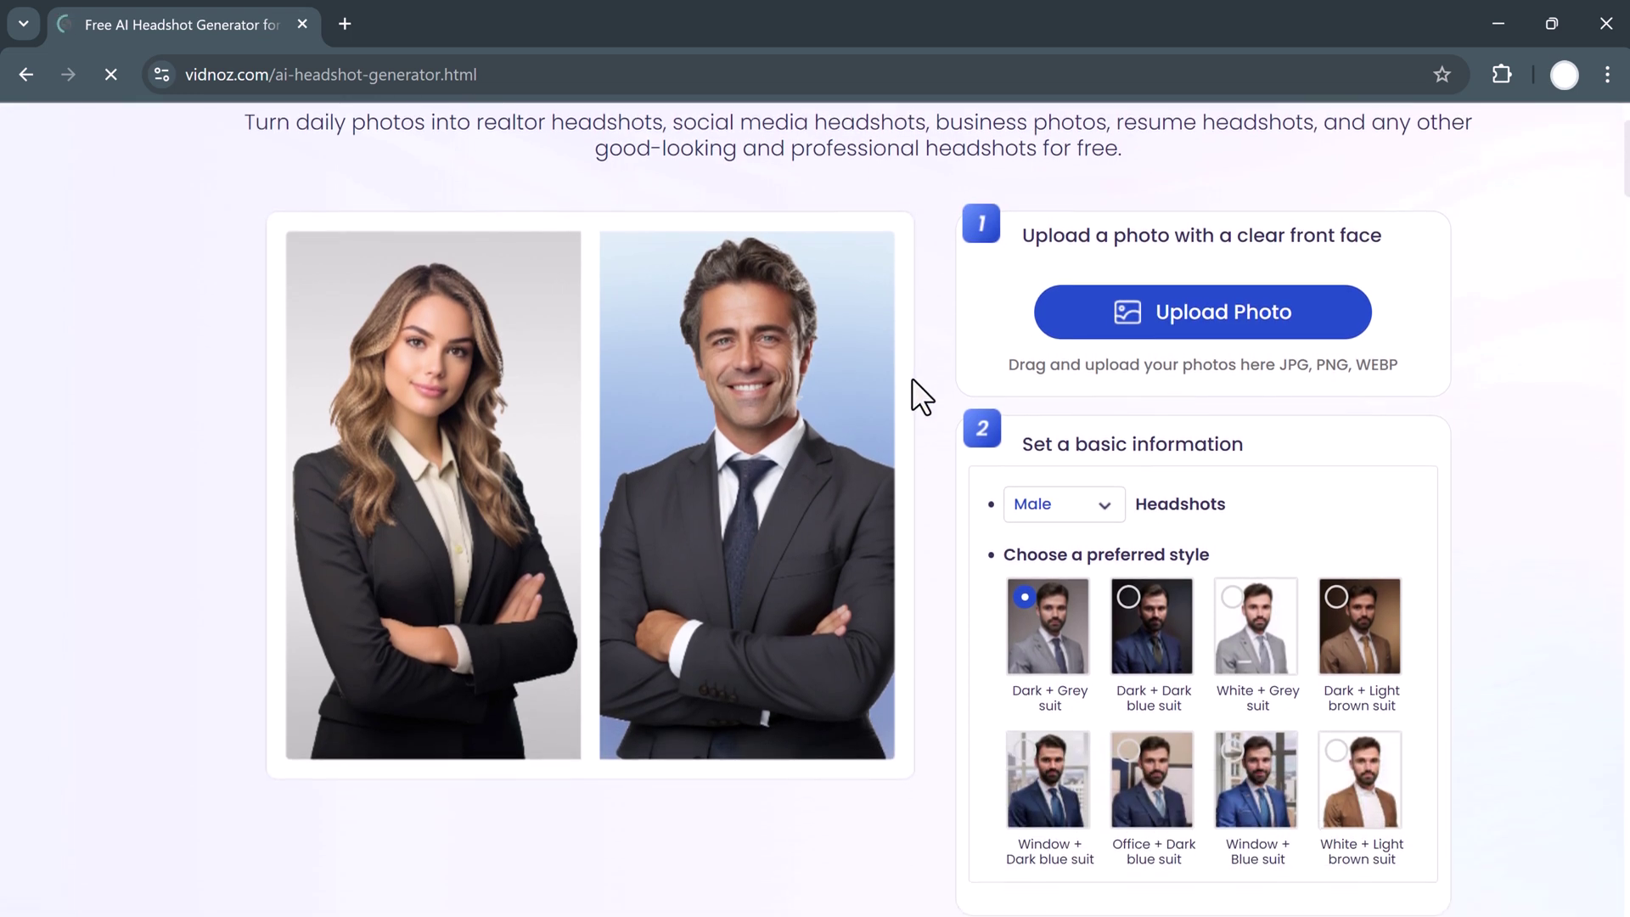
pyautogui.scroll(-9, 912, 379)
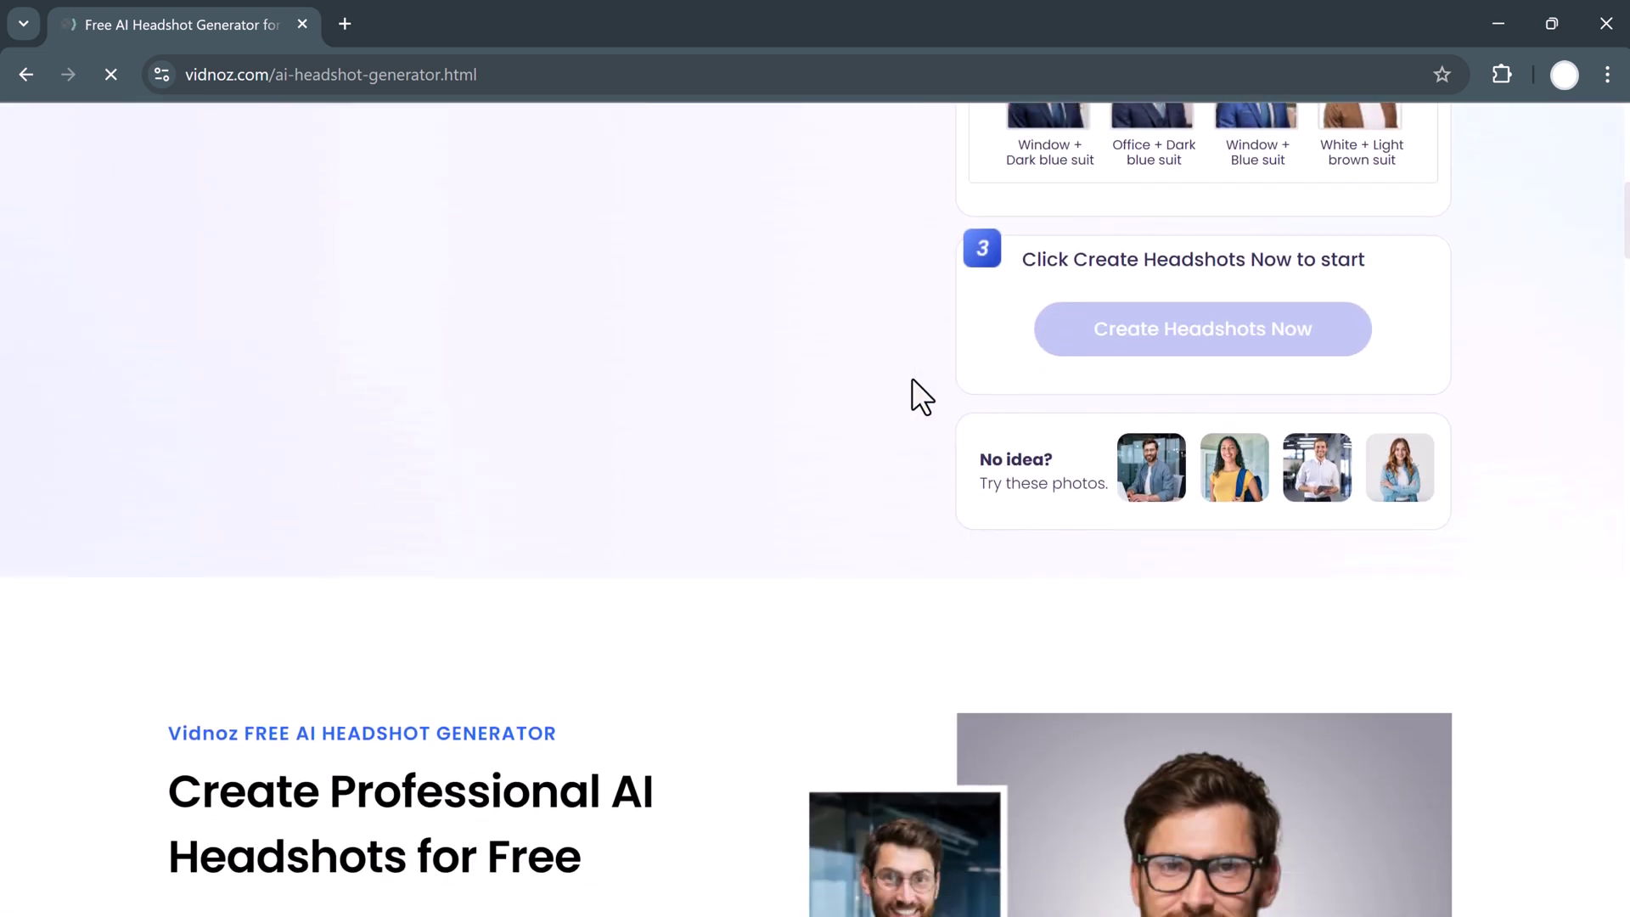
pyautogui.scroll(-1, 908, 386)
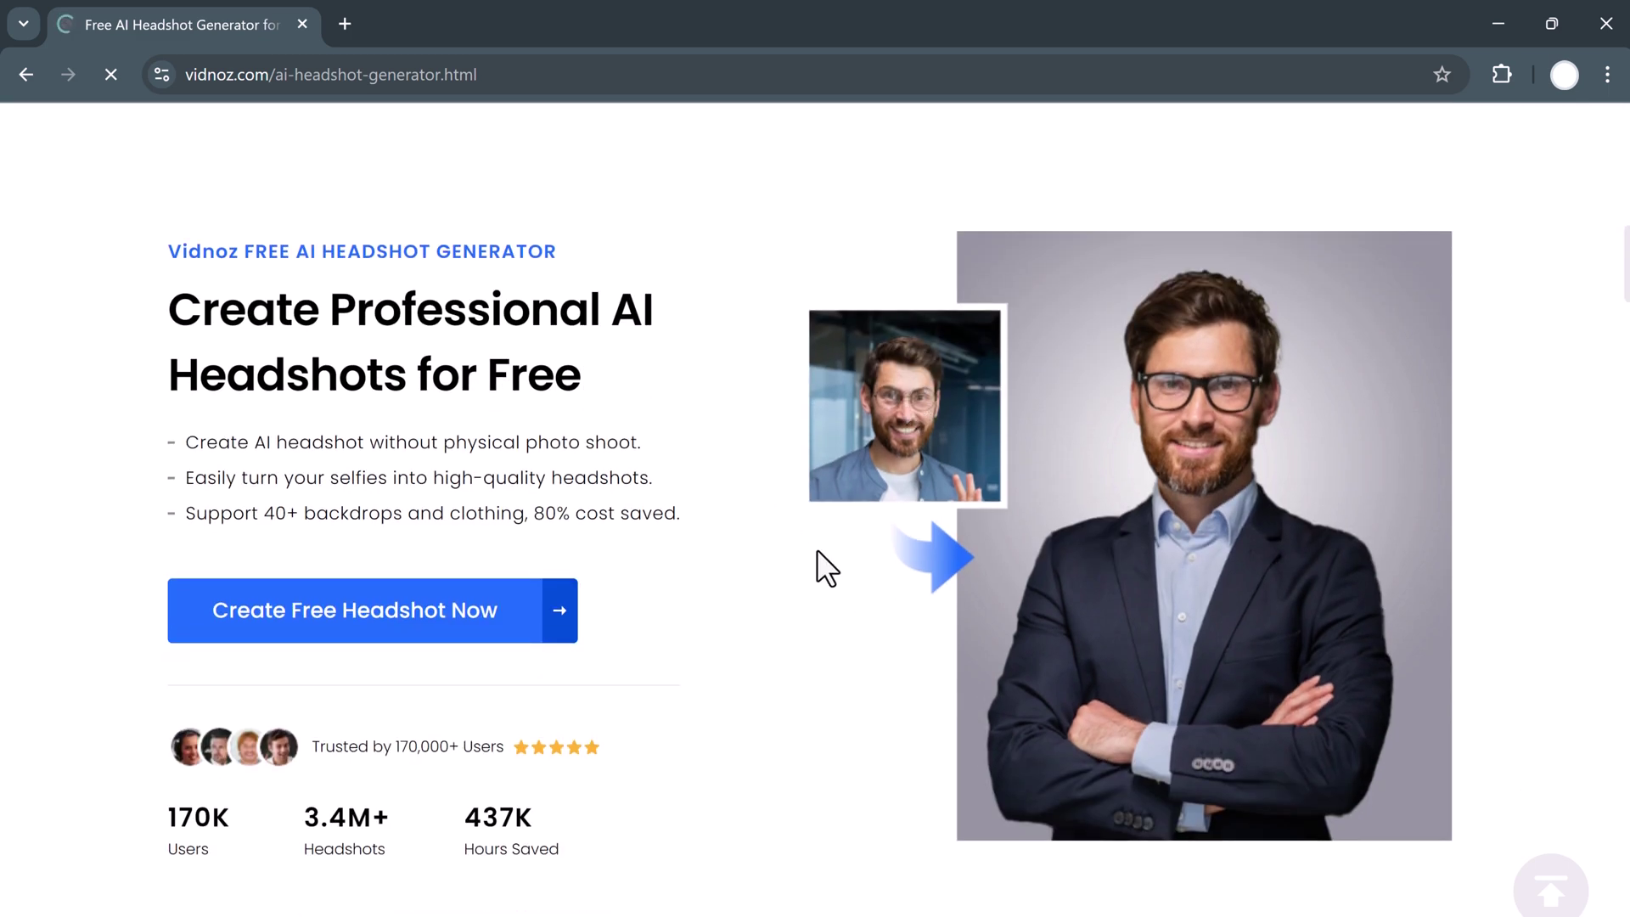
pyautogui.scroll(16, 827, 568)
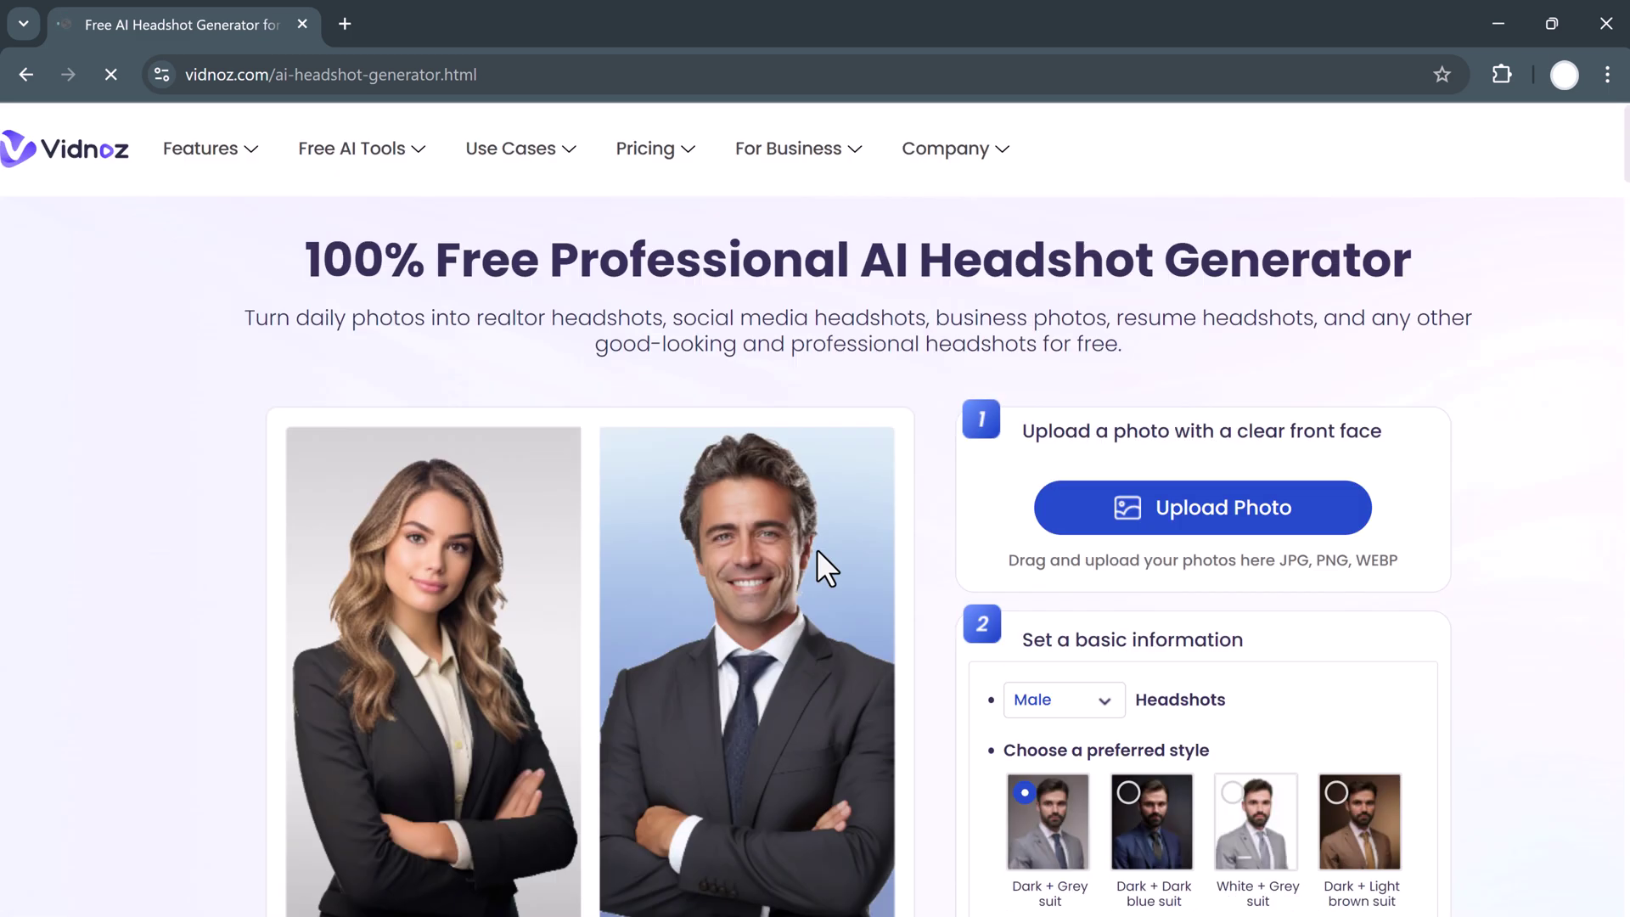
pyautogui.click(1130, 507)
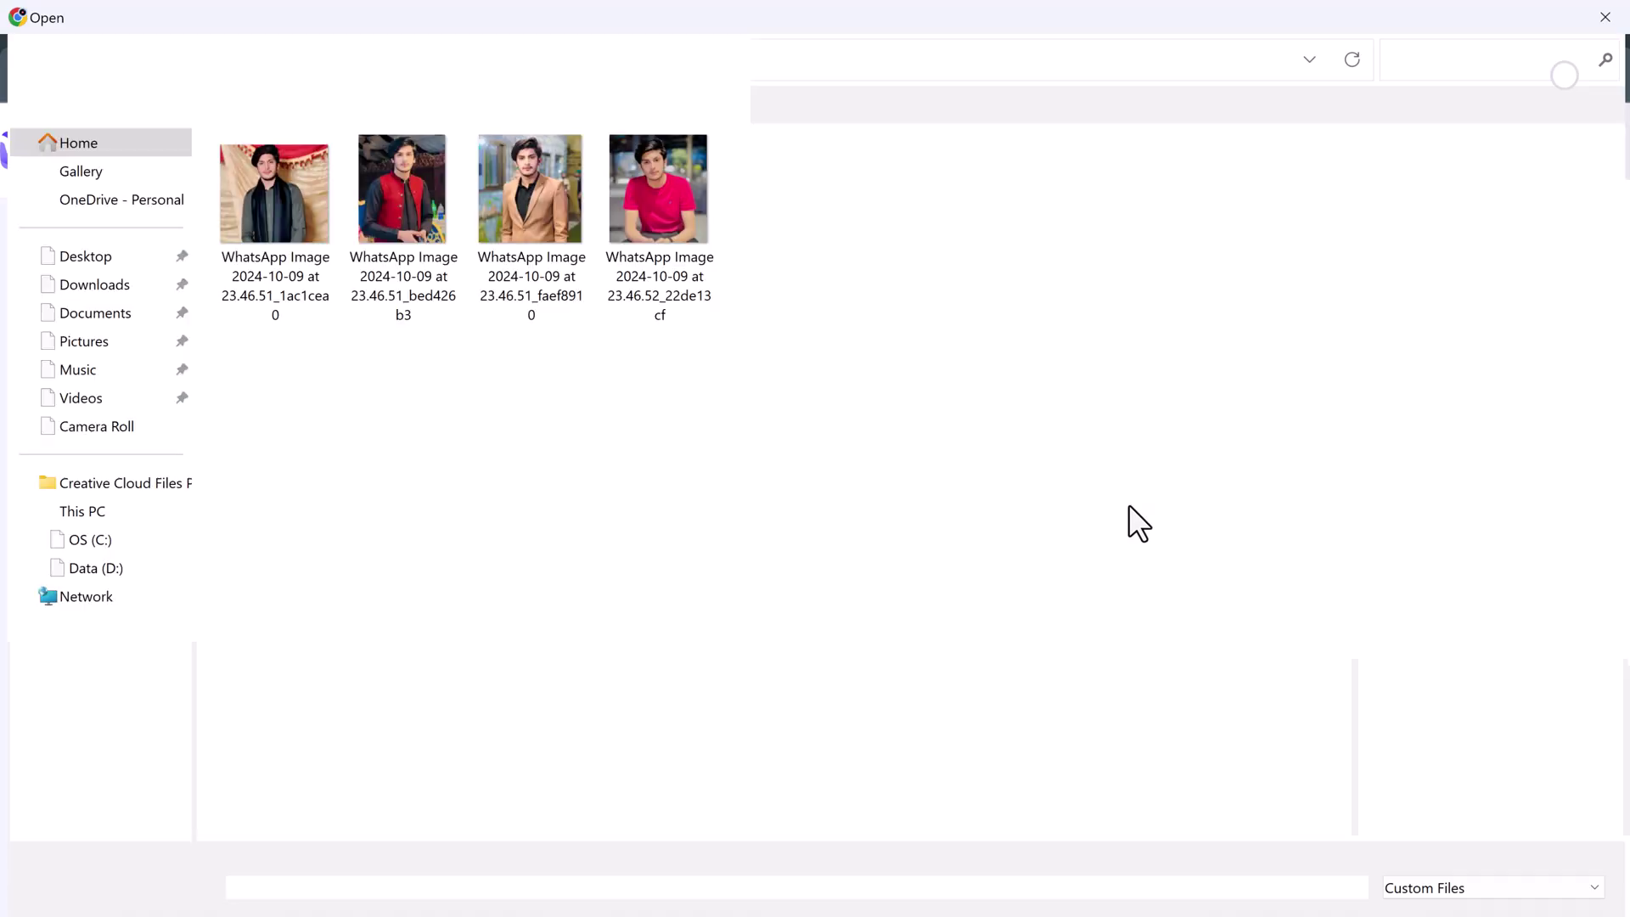
pyautogui.click(532, 174)
pyautogui.doubleClick(531, 174)
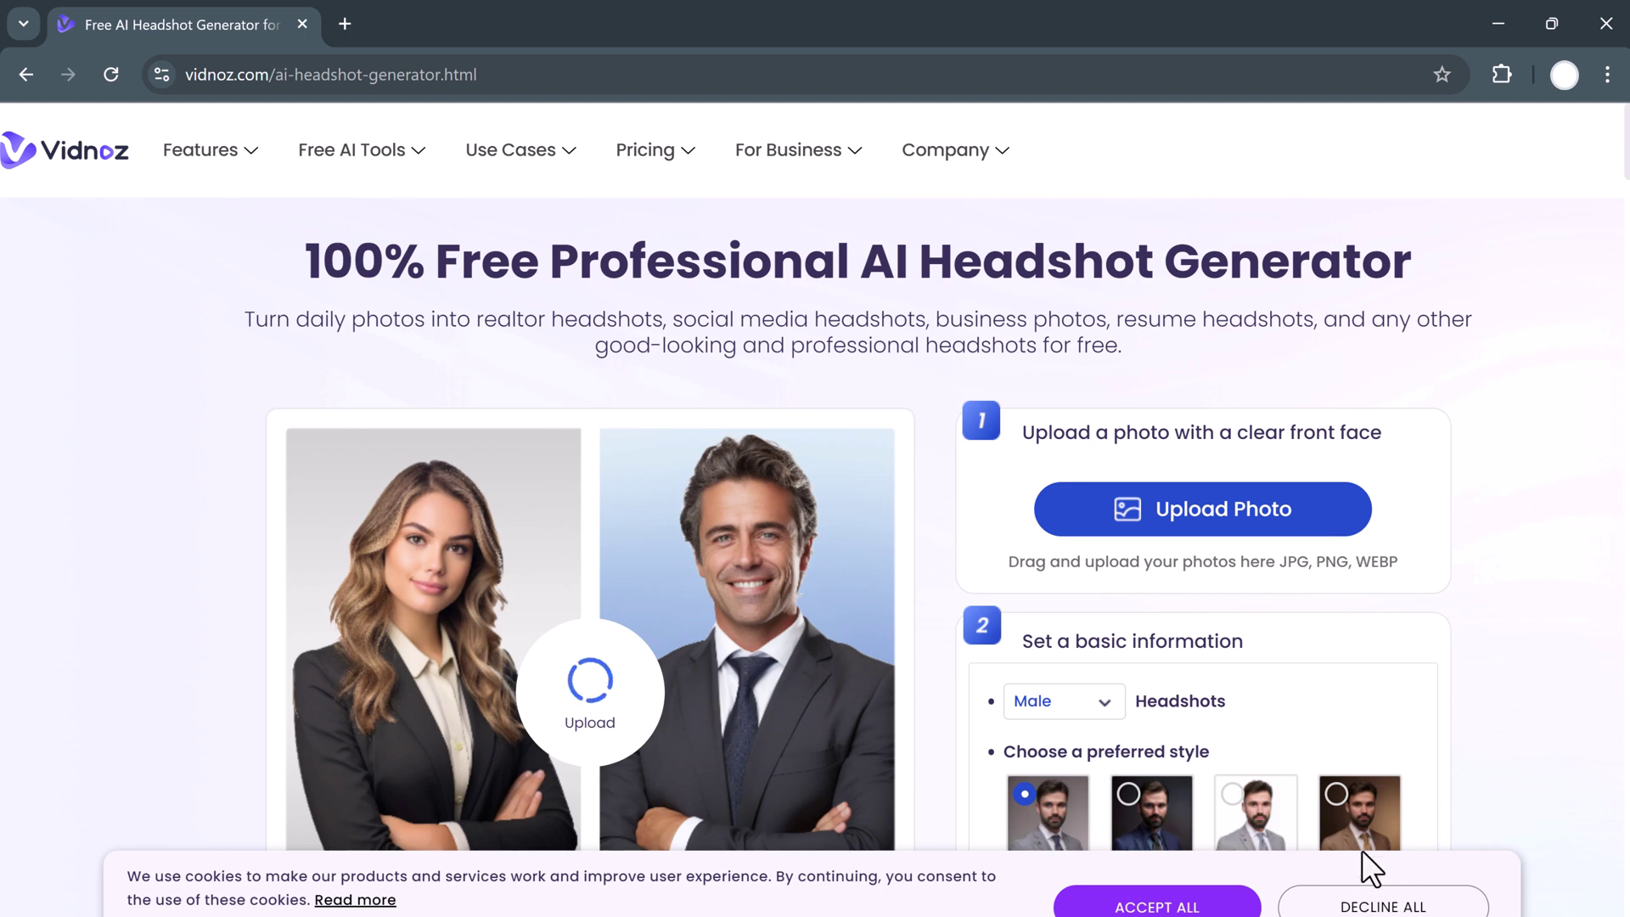
# - Decline cookies and start generating the Dark + Grey suit headshot
pyautogui.click(1376, 904)
pyautogui.scroll(-2, 1302, 568)
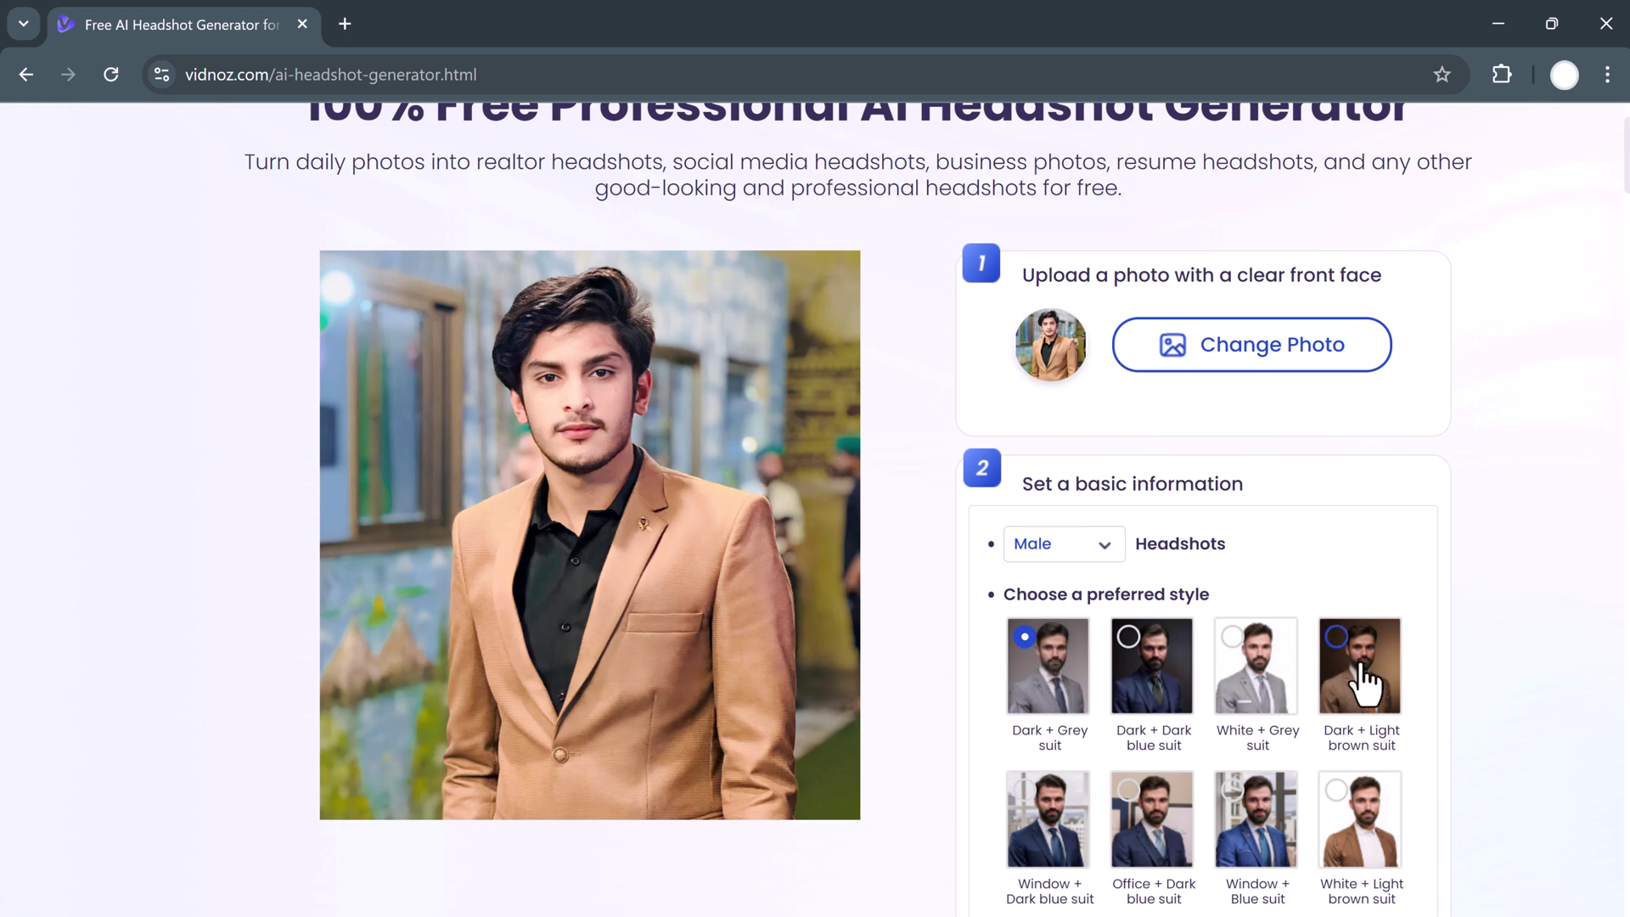
pyautogui.scroll(-3, 1235, 763)
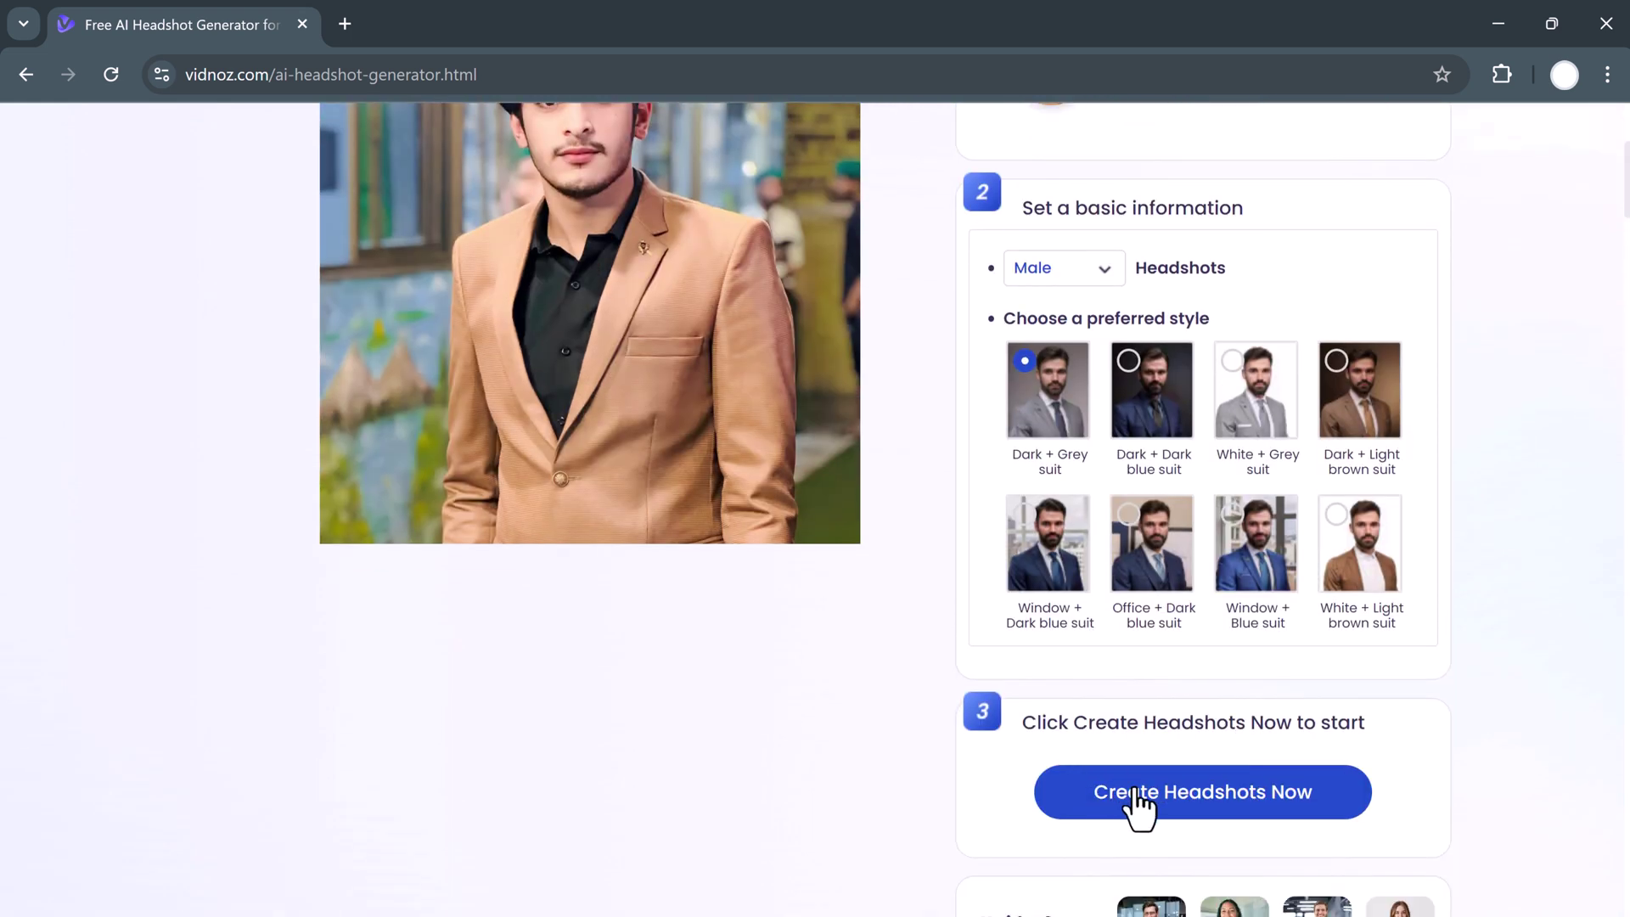
pyautogui.click(1175, 803)
pyautogui.scroll(3, 953, 608)
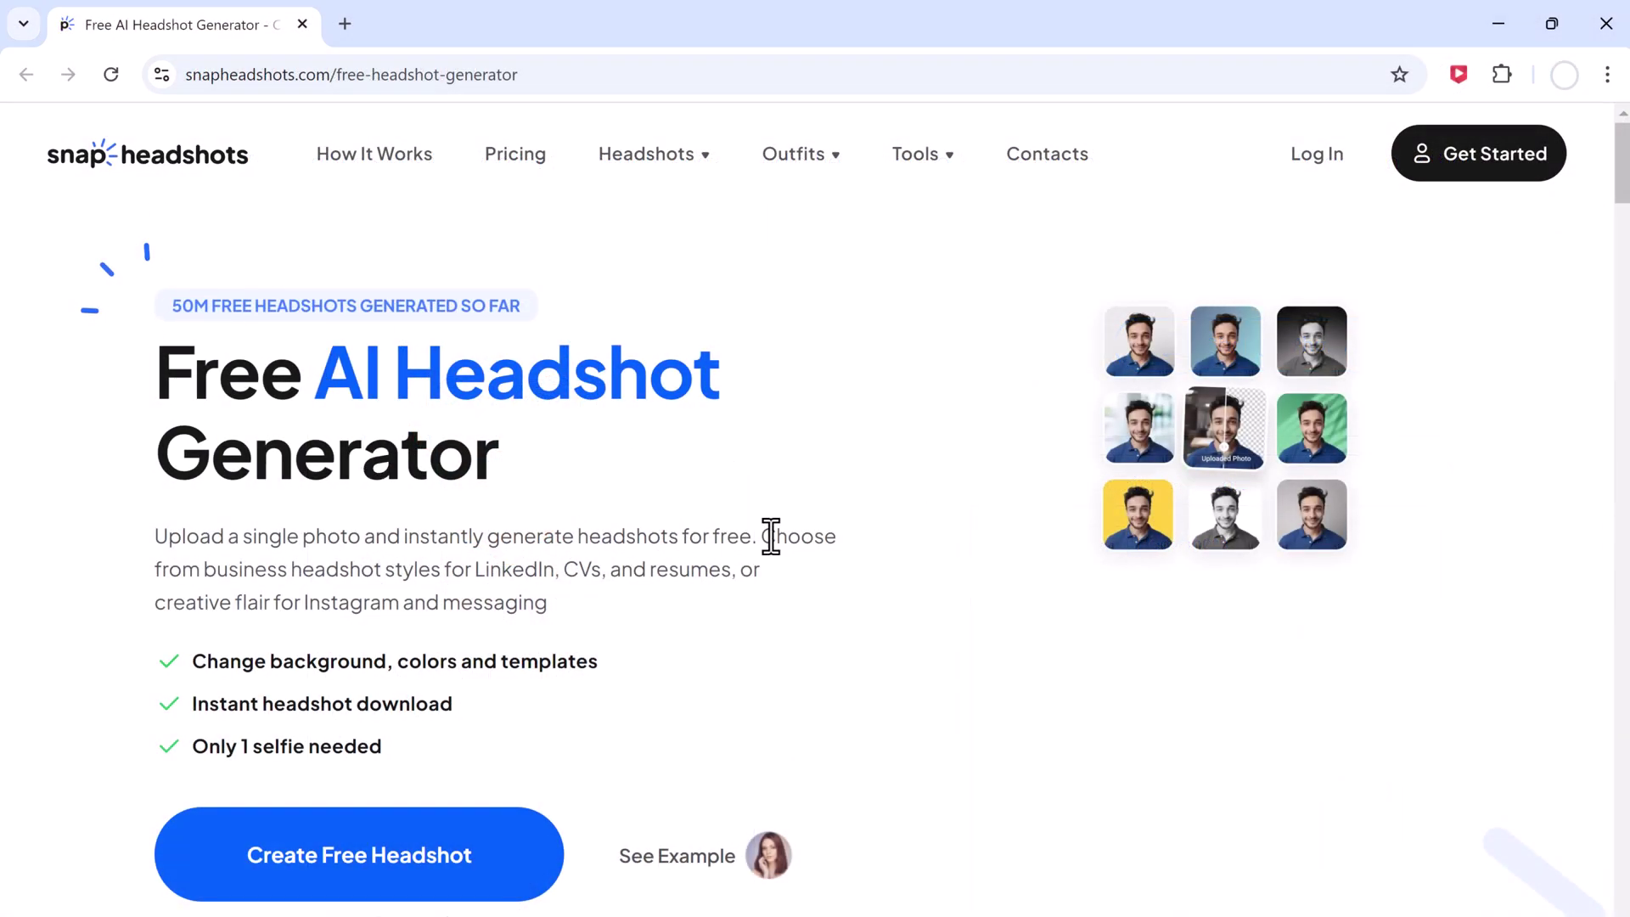
# - Upload the tan-suit selfie to SnapHeadshots via Create Free Headshot to start generation
pyautogui.scroll(-10, 773, 639)
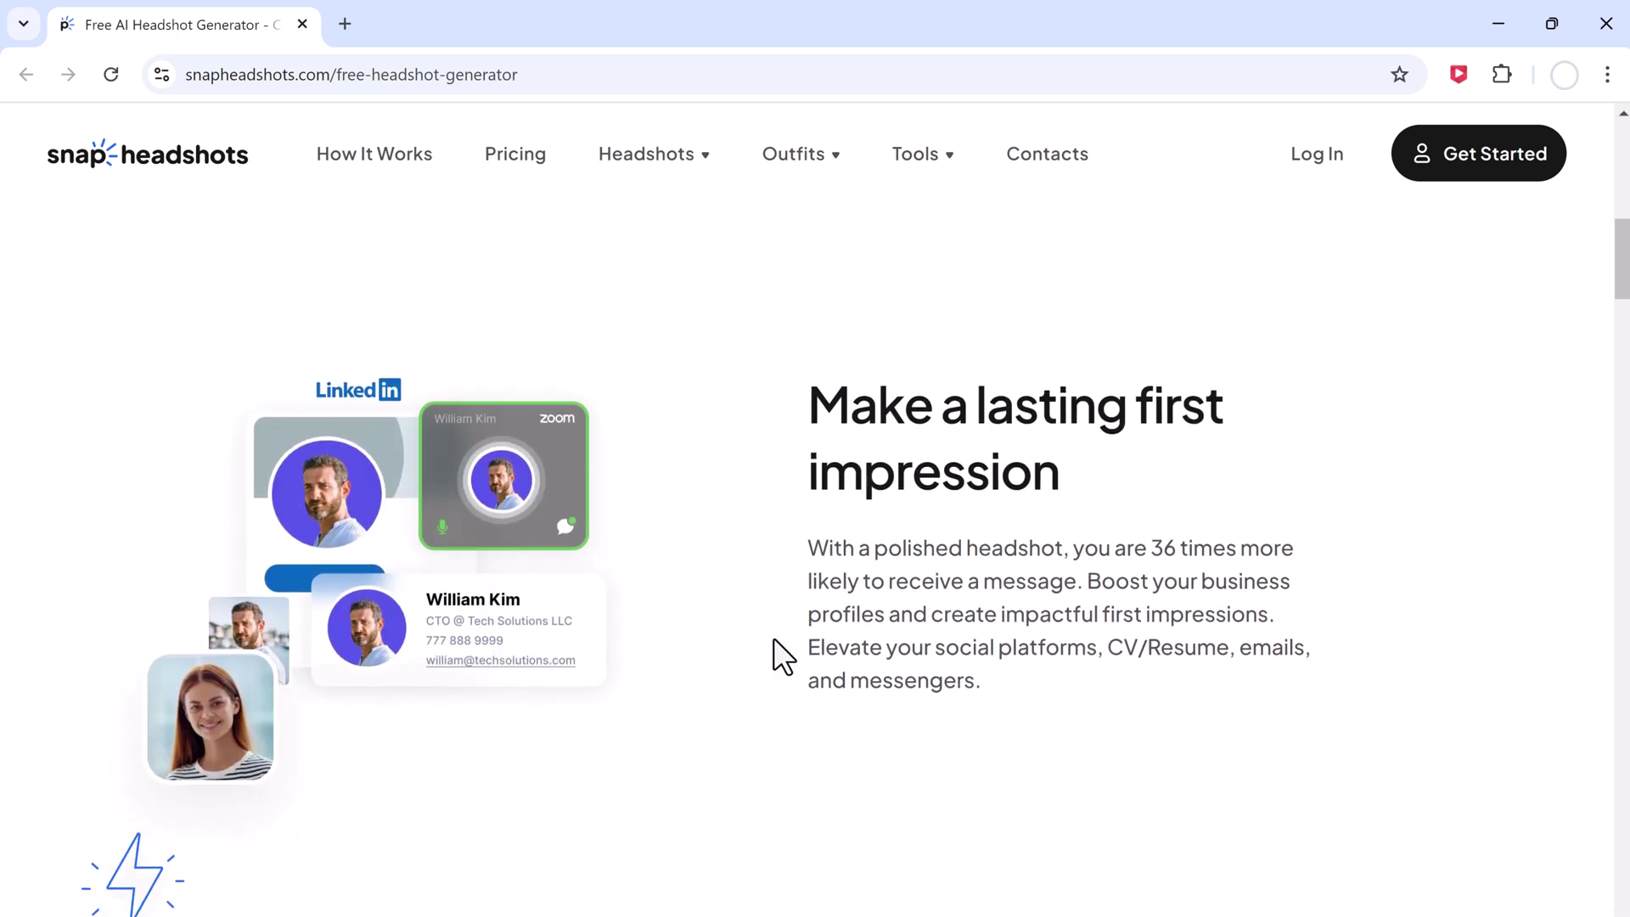
pyautogui.scroll(-8, 773, 639)
pyautogui.scroll(-2, 773, 639)
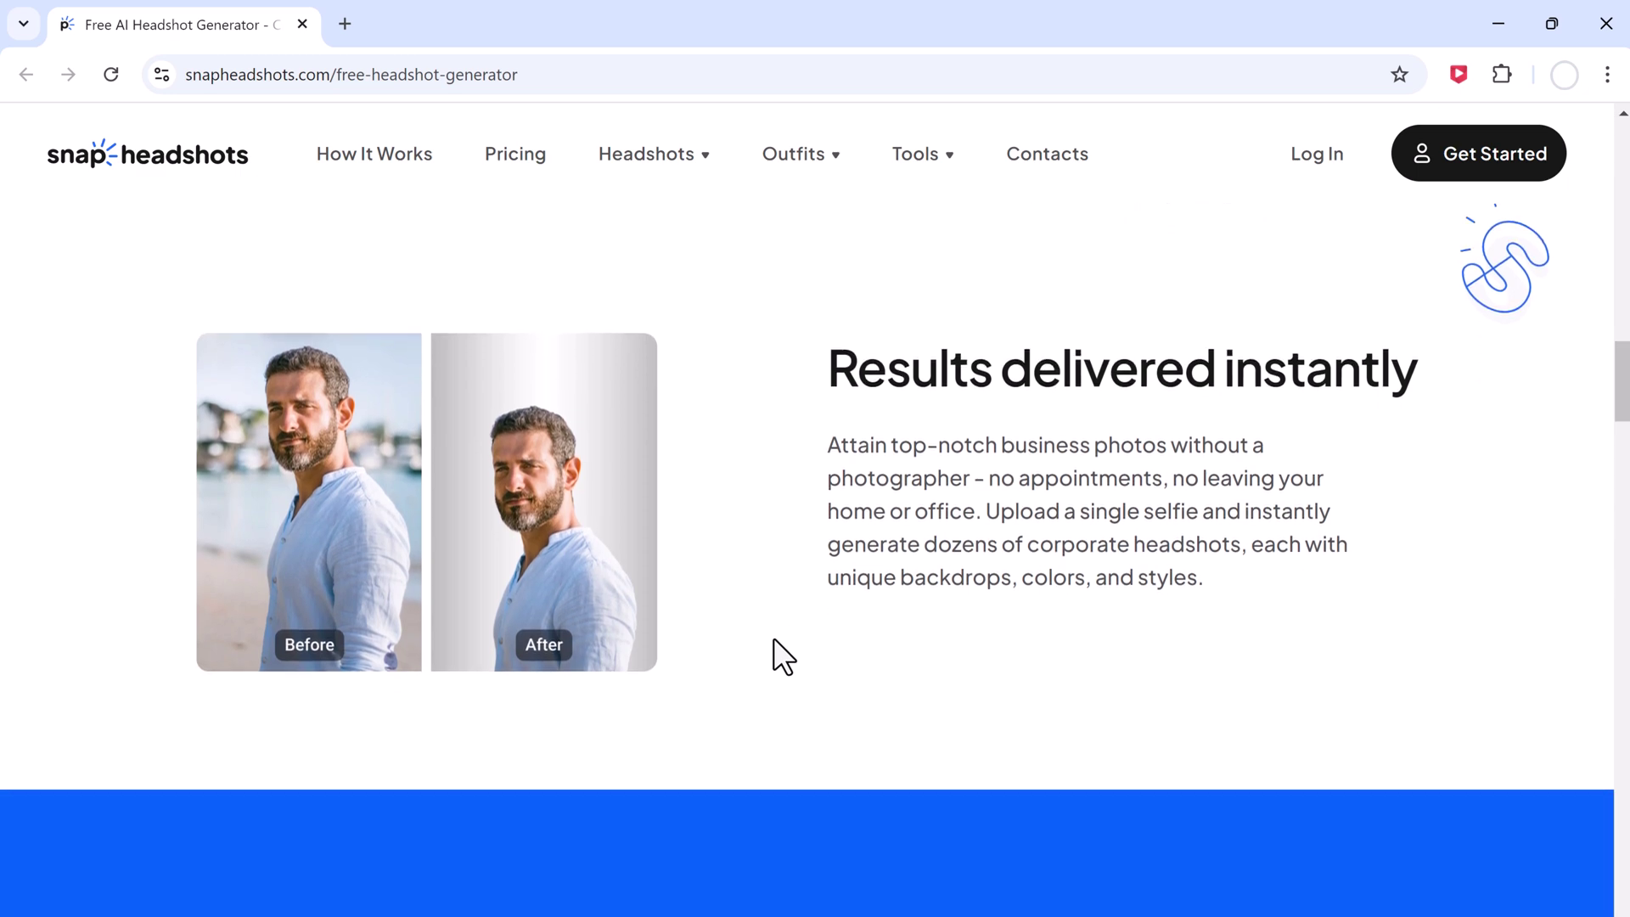
pyautogui.scroll(20, 952, 677)
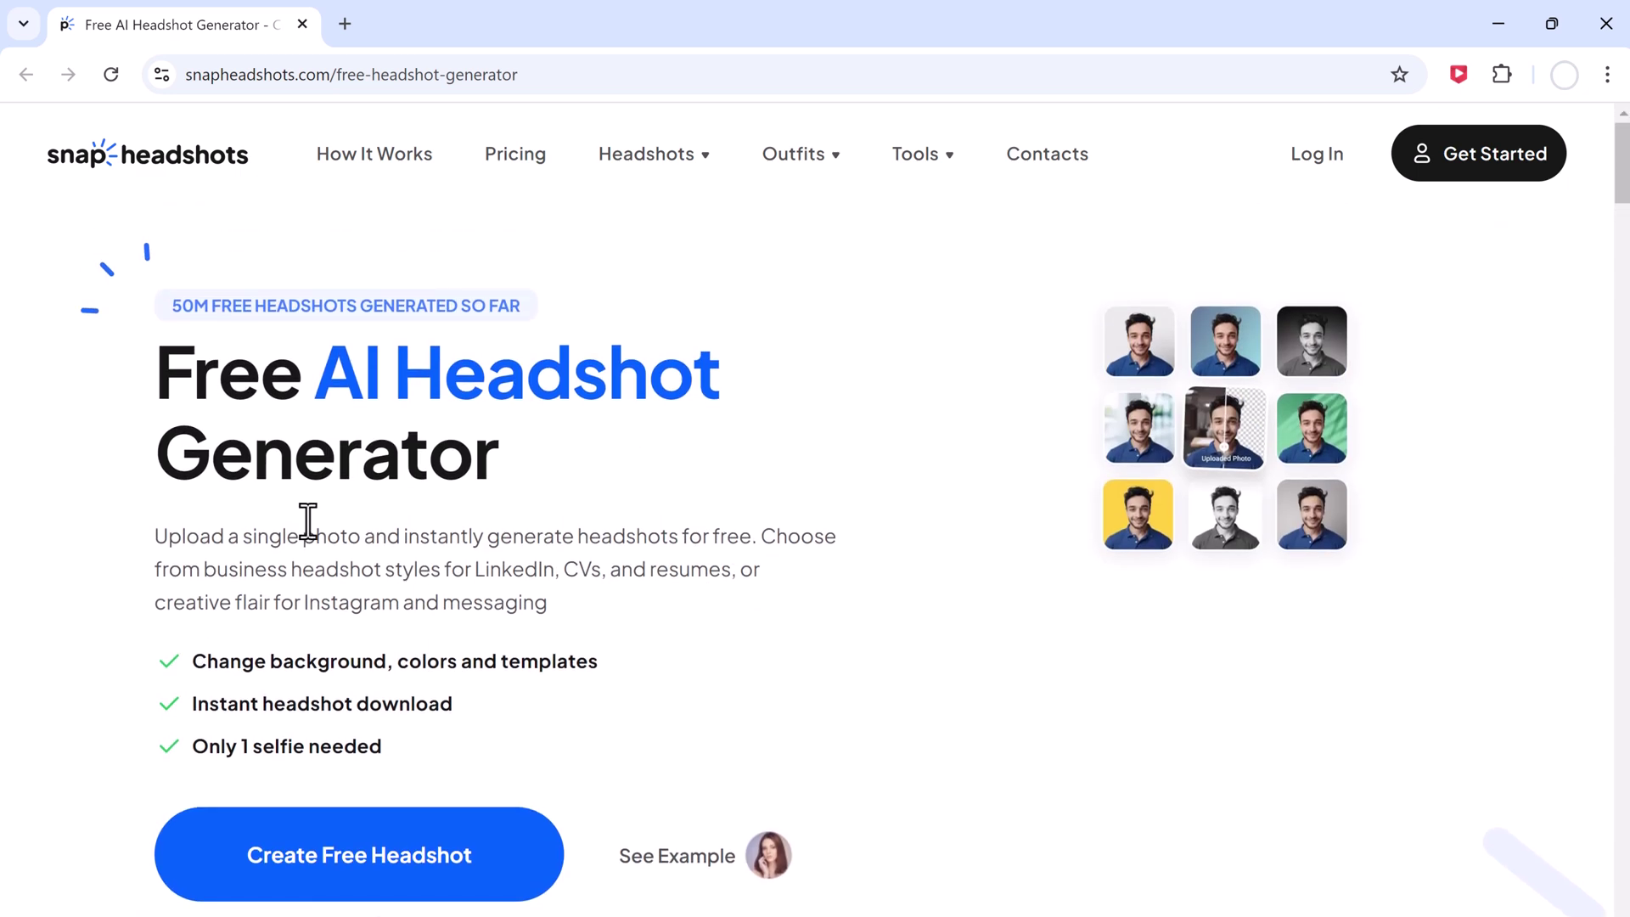
pyautogui.click(367, 891)
pyautogui.click(526, 203)
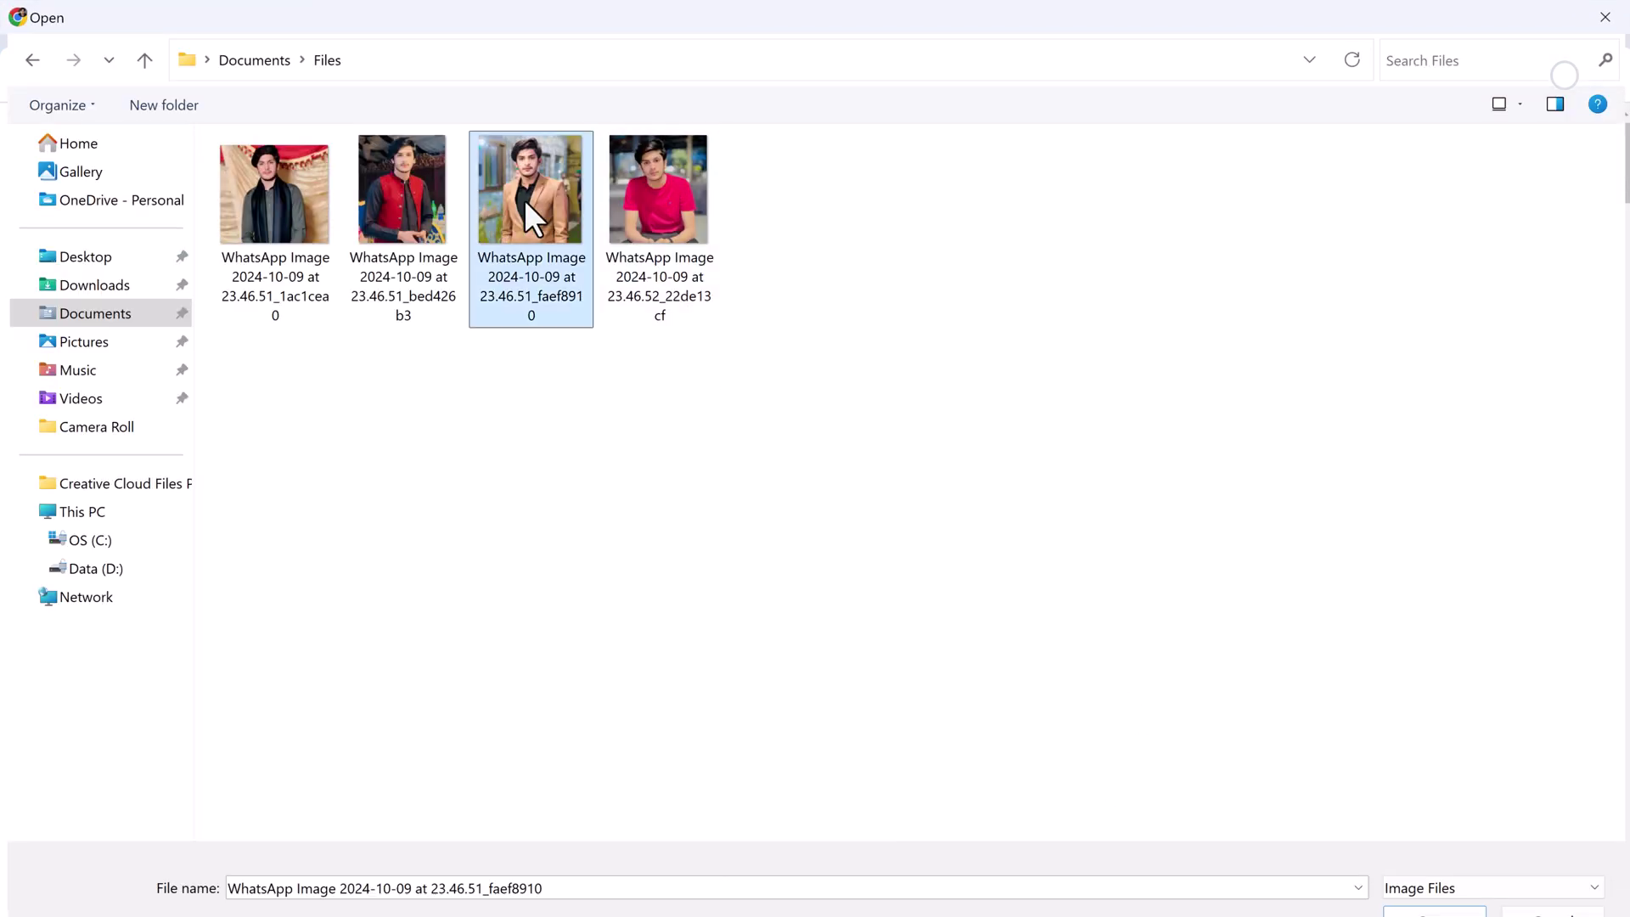
pyautogui.doubleClick(525, 204)
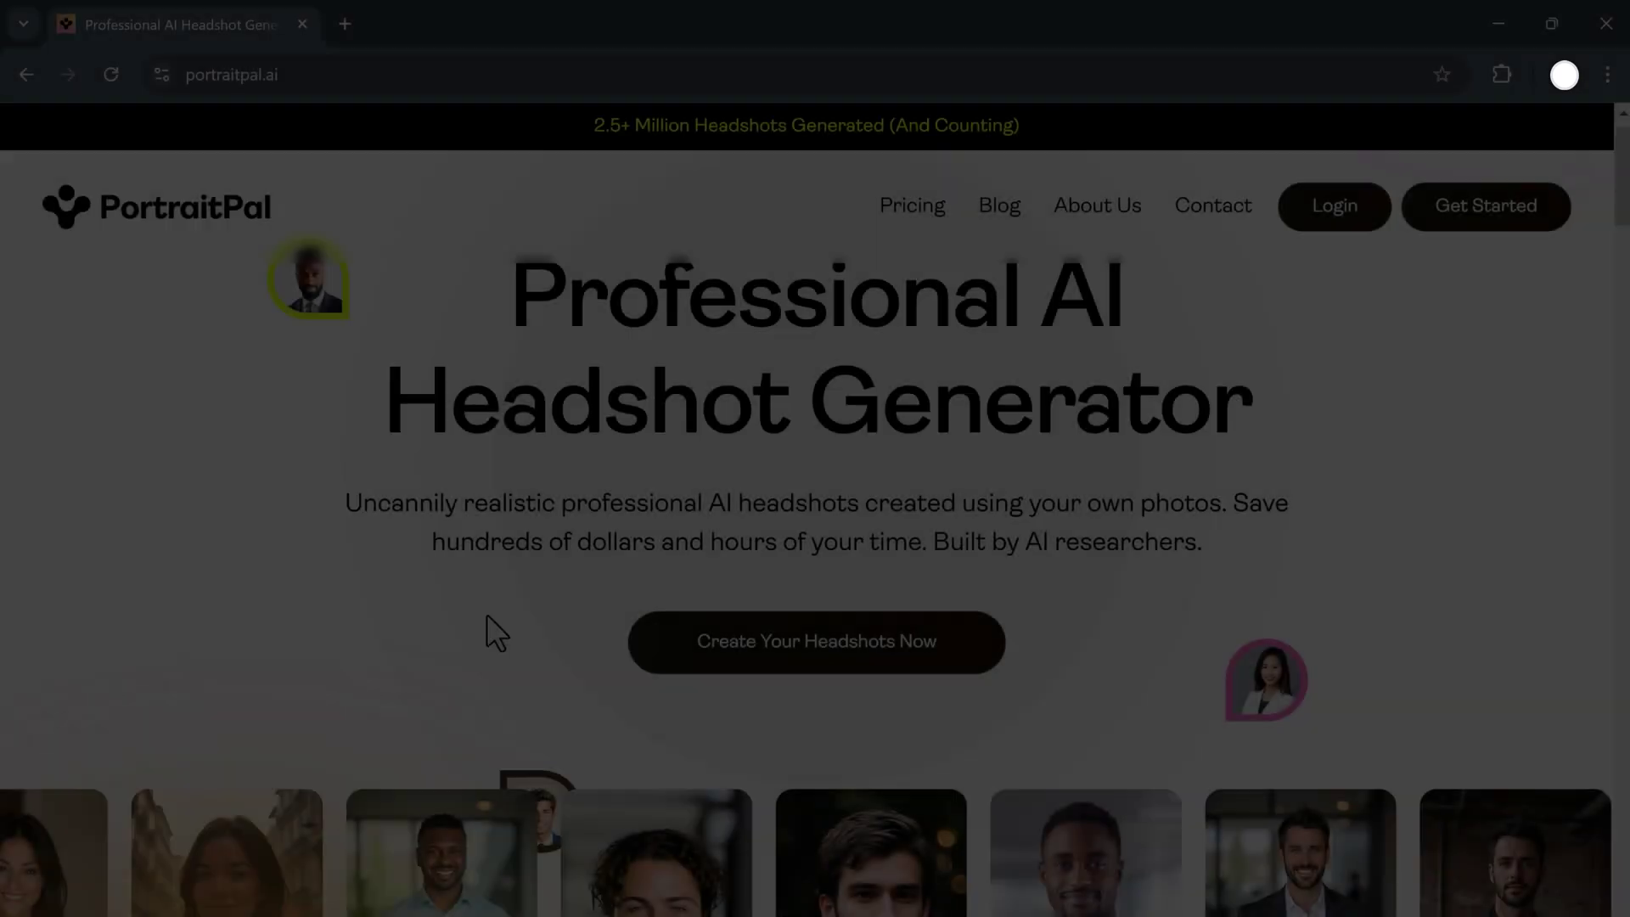
pyautogui.scroll(-2, 1301, 568)
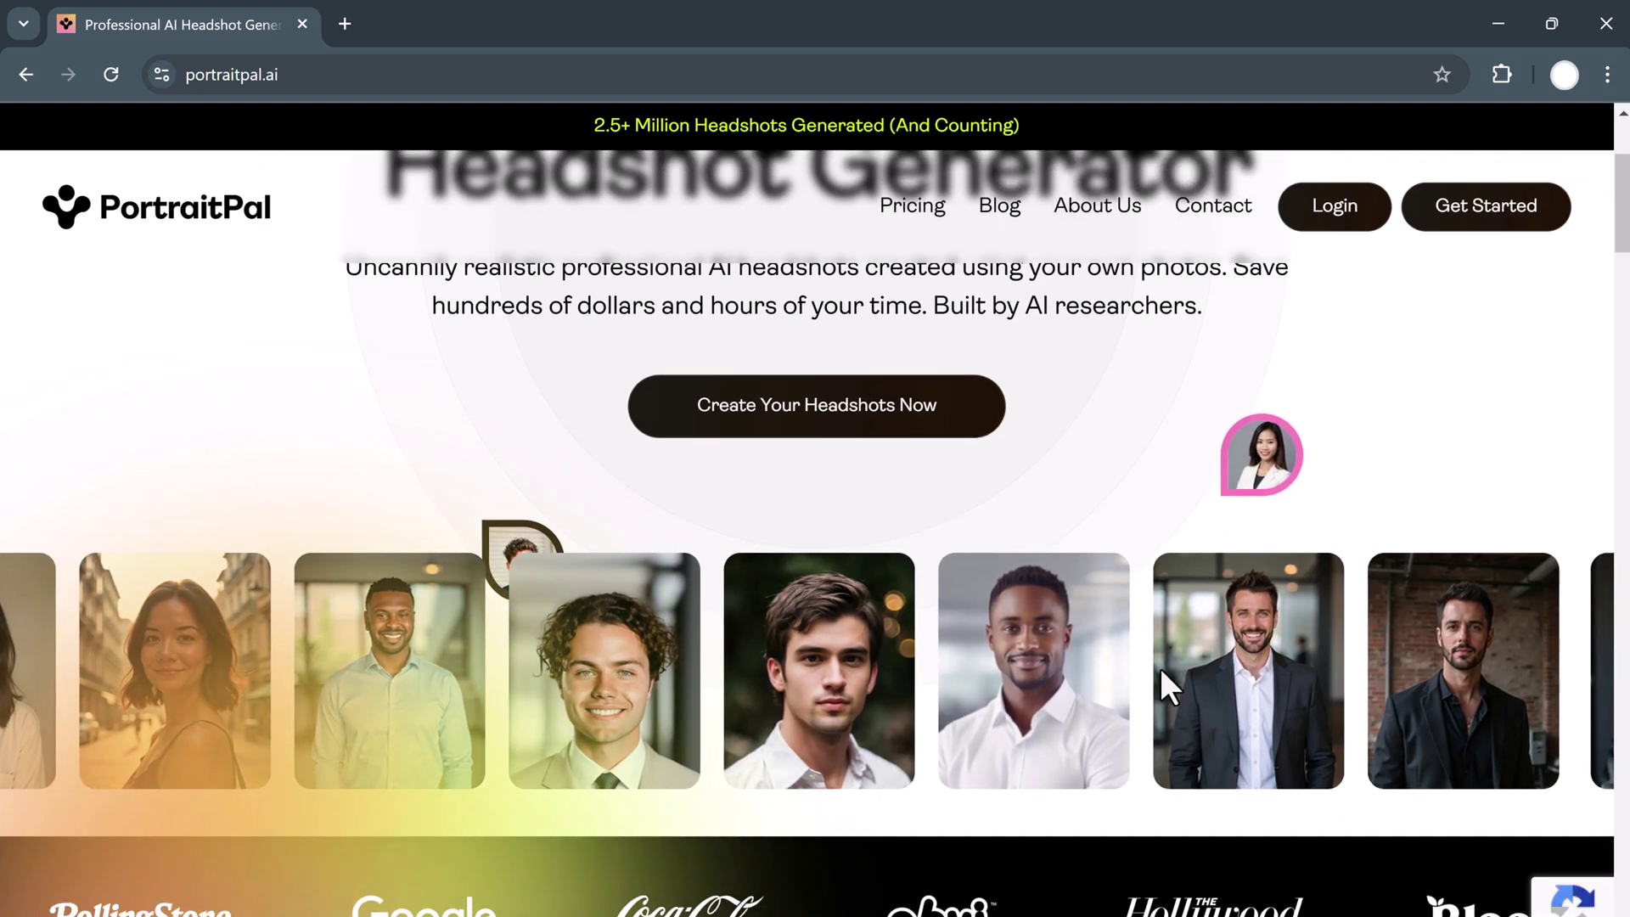
pyautogui.scroll(-1, 1160, 675)
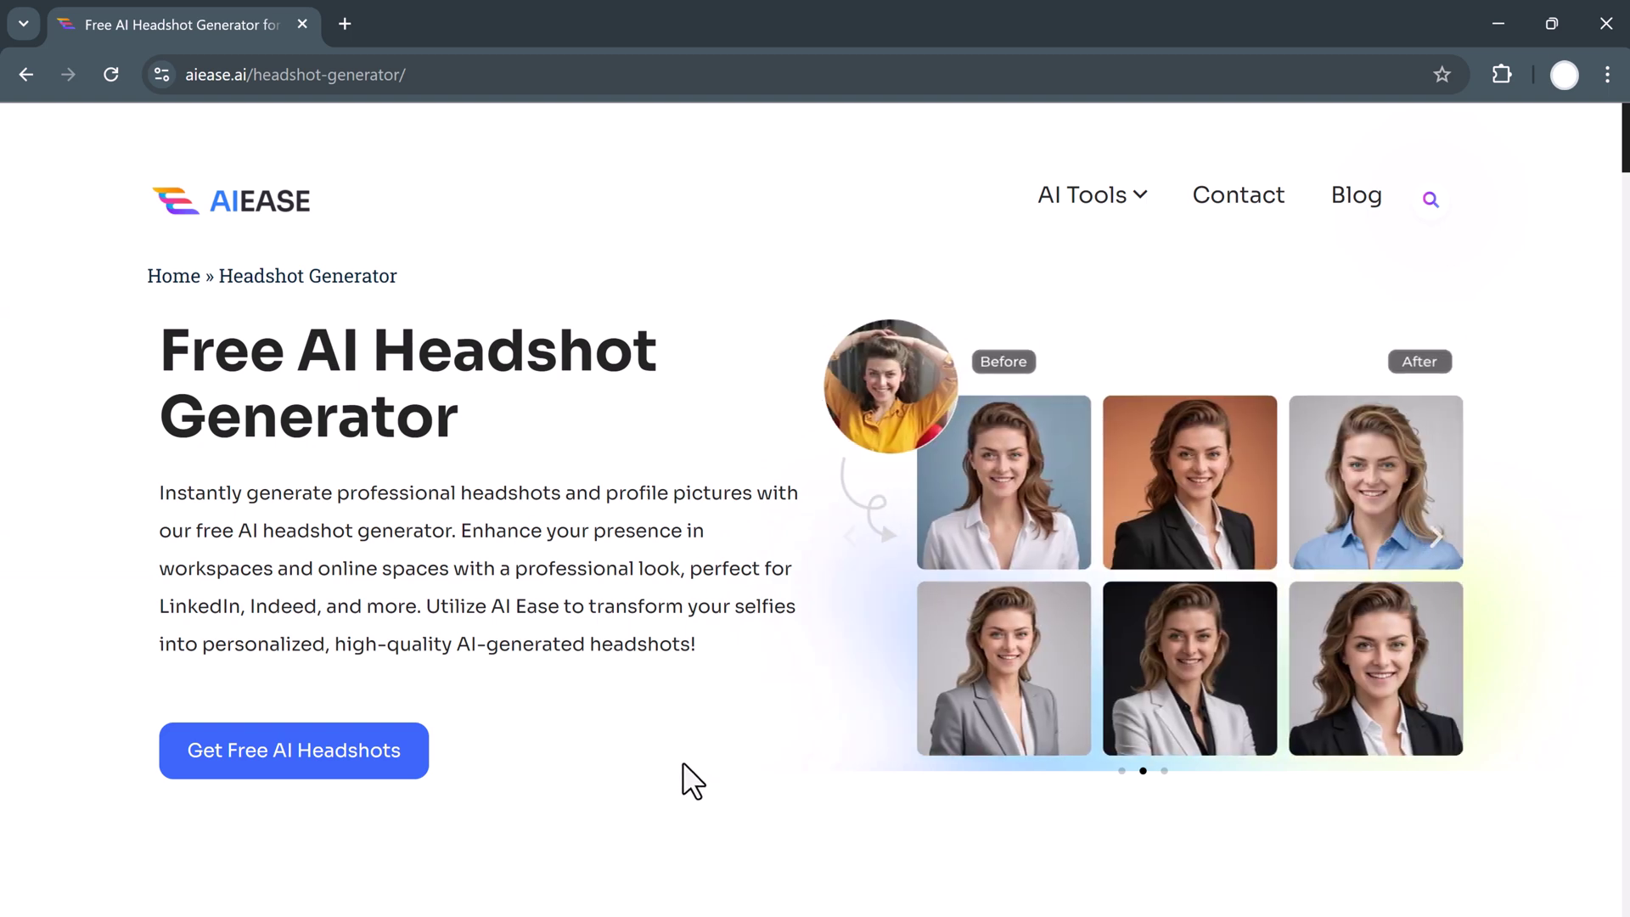
# - Open AI Ease's headshot generator and try the second Professional man style card
pyautogui.click(352, 767)
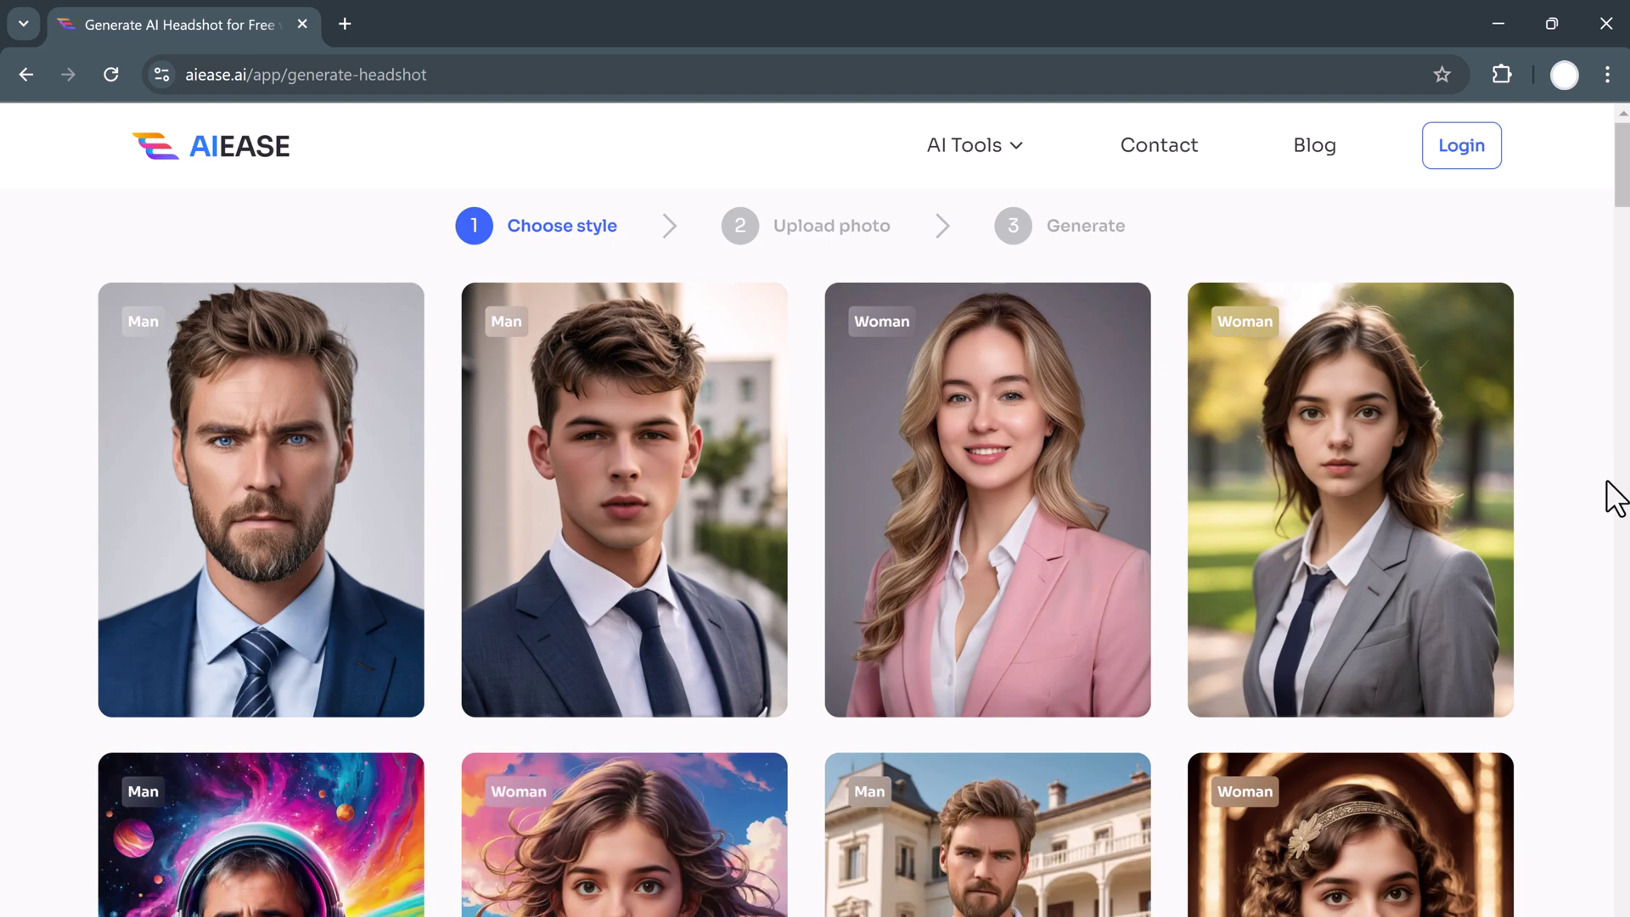
pyautogui.scroll(-4, 1604, 492)
pyautogui.scroll(5, 1605, 492)
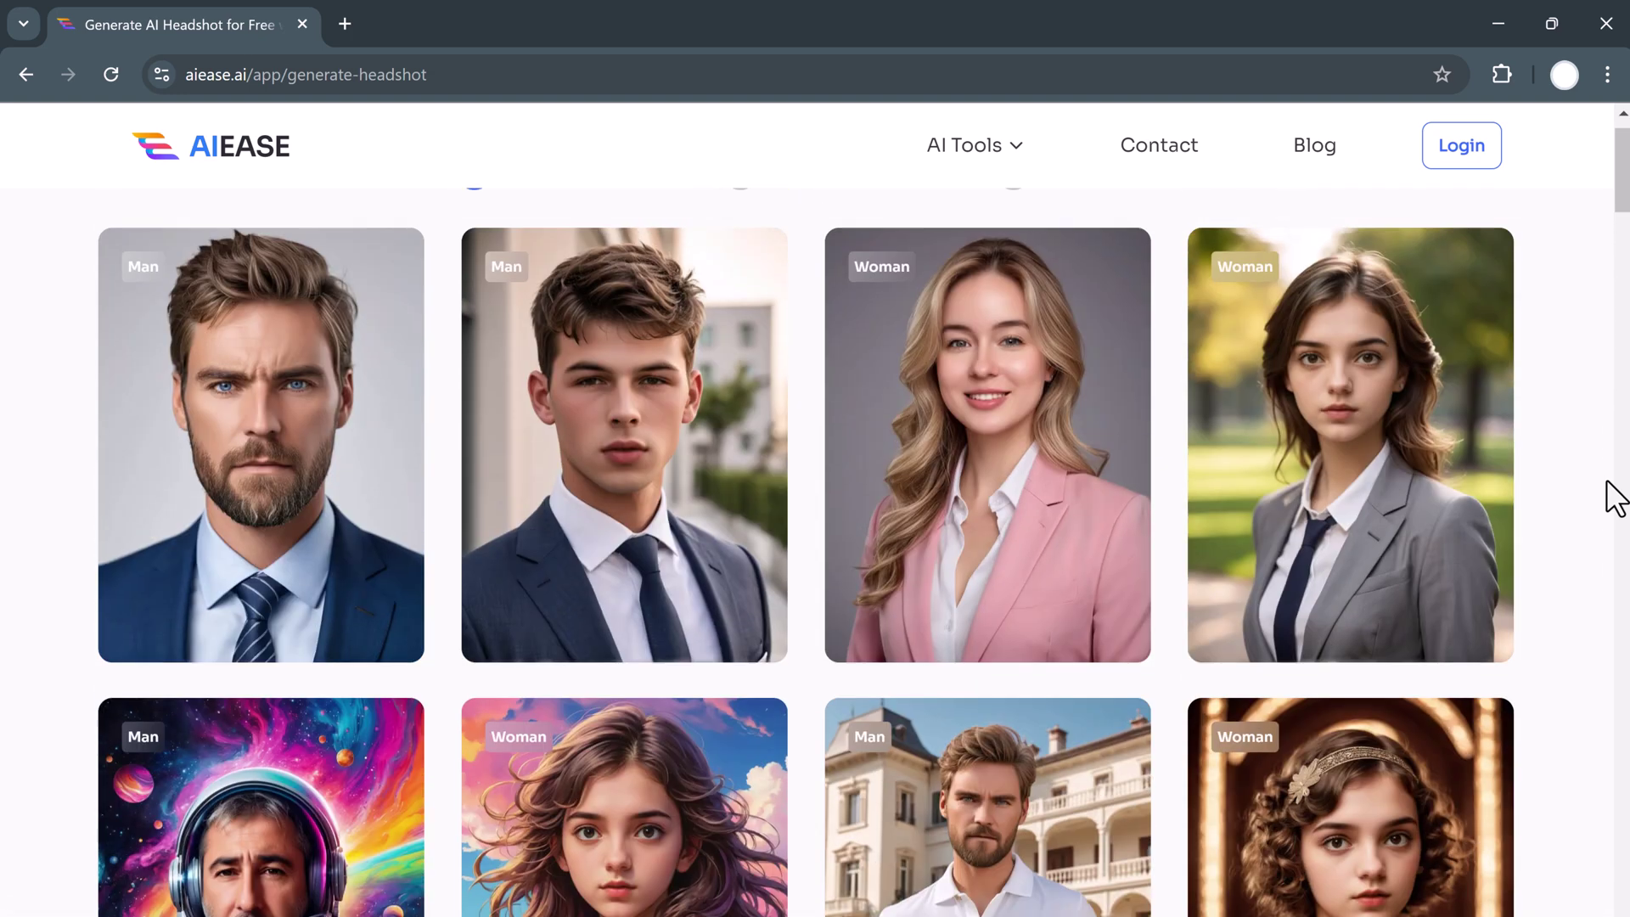
pyautogui.click(686, 450)
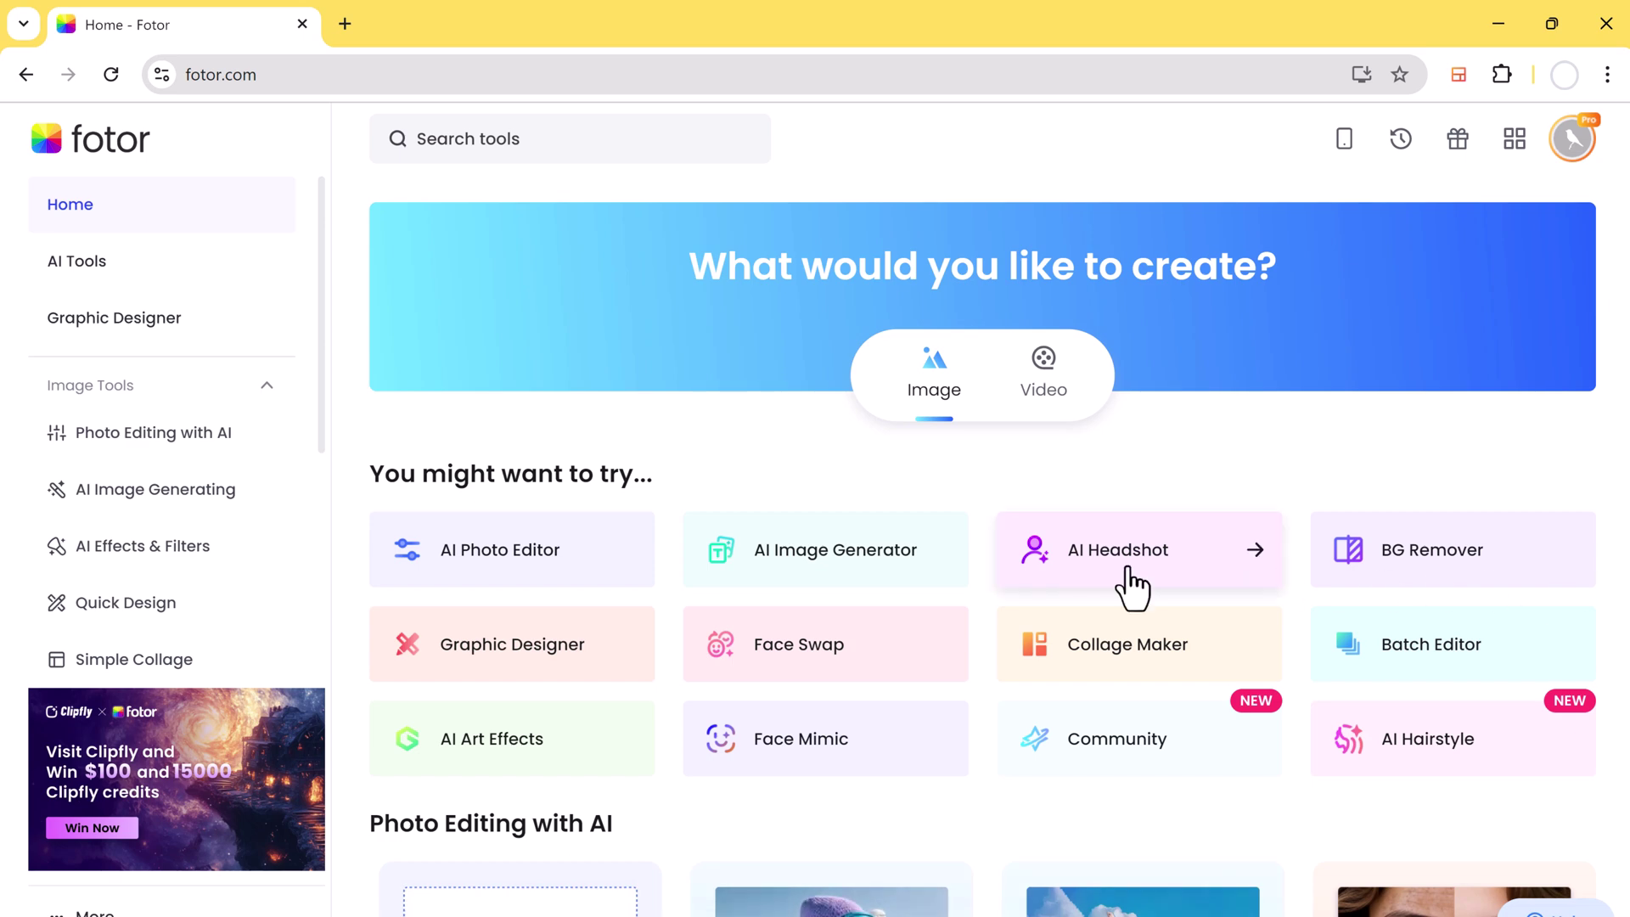
# - Open Fotor's AI Headshot generator and start generating with the Male type
pyautogui.click(1131, 586)
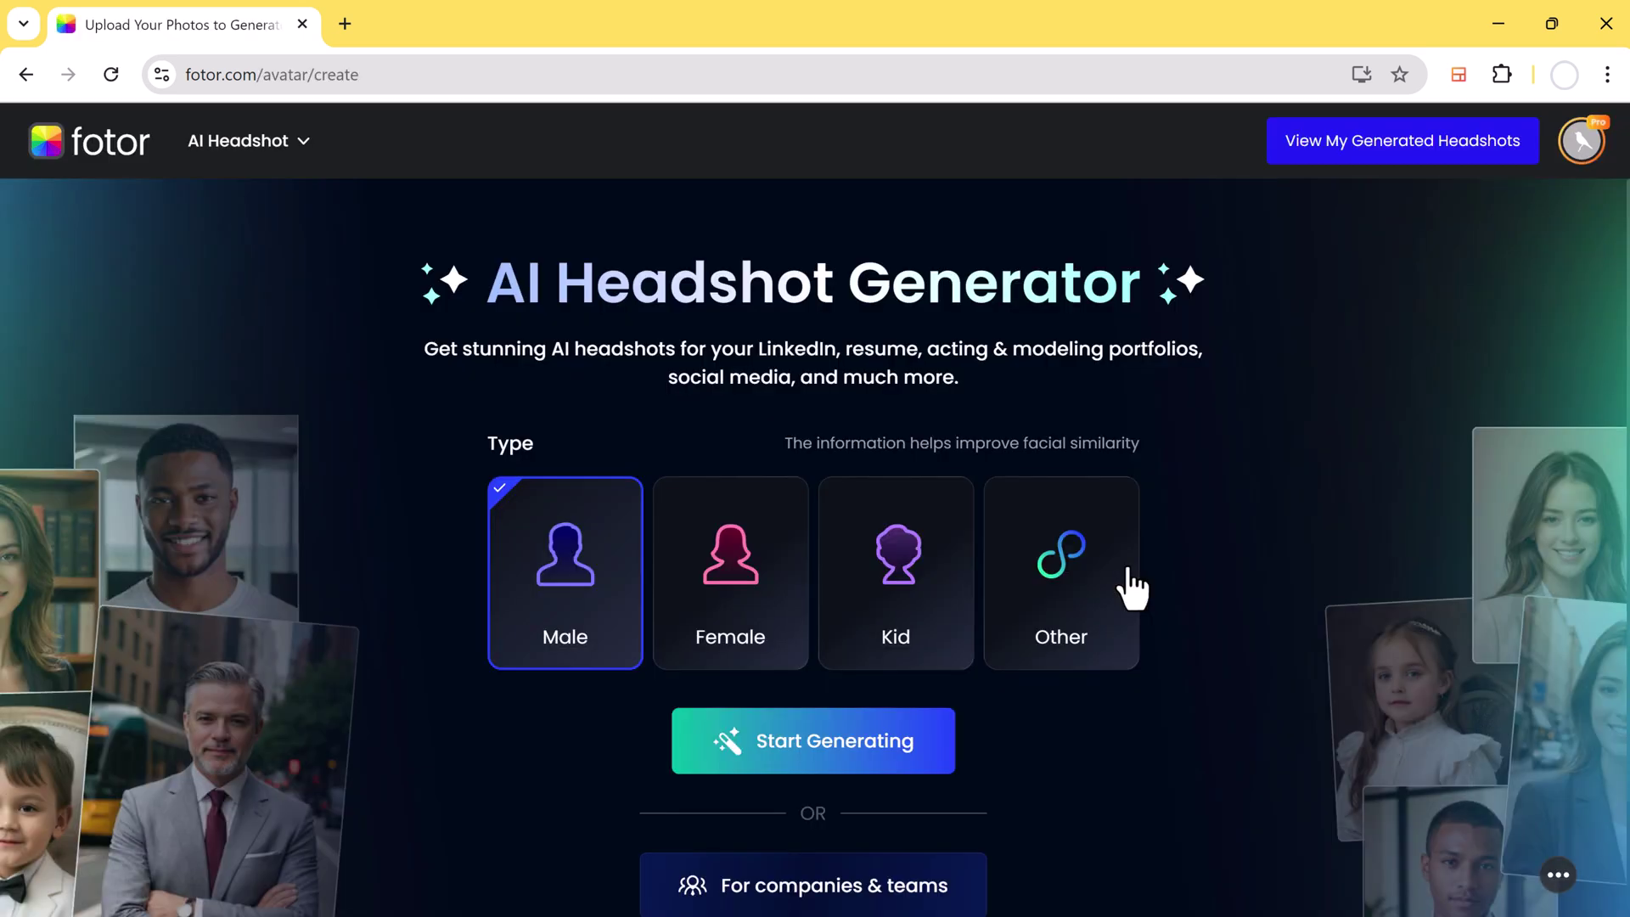
pyautogui.click(849, 758)
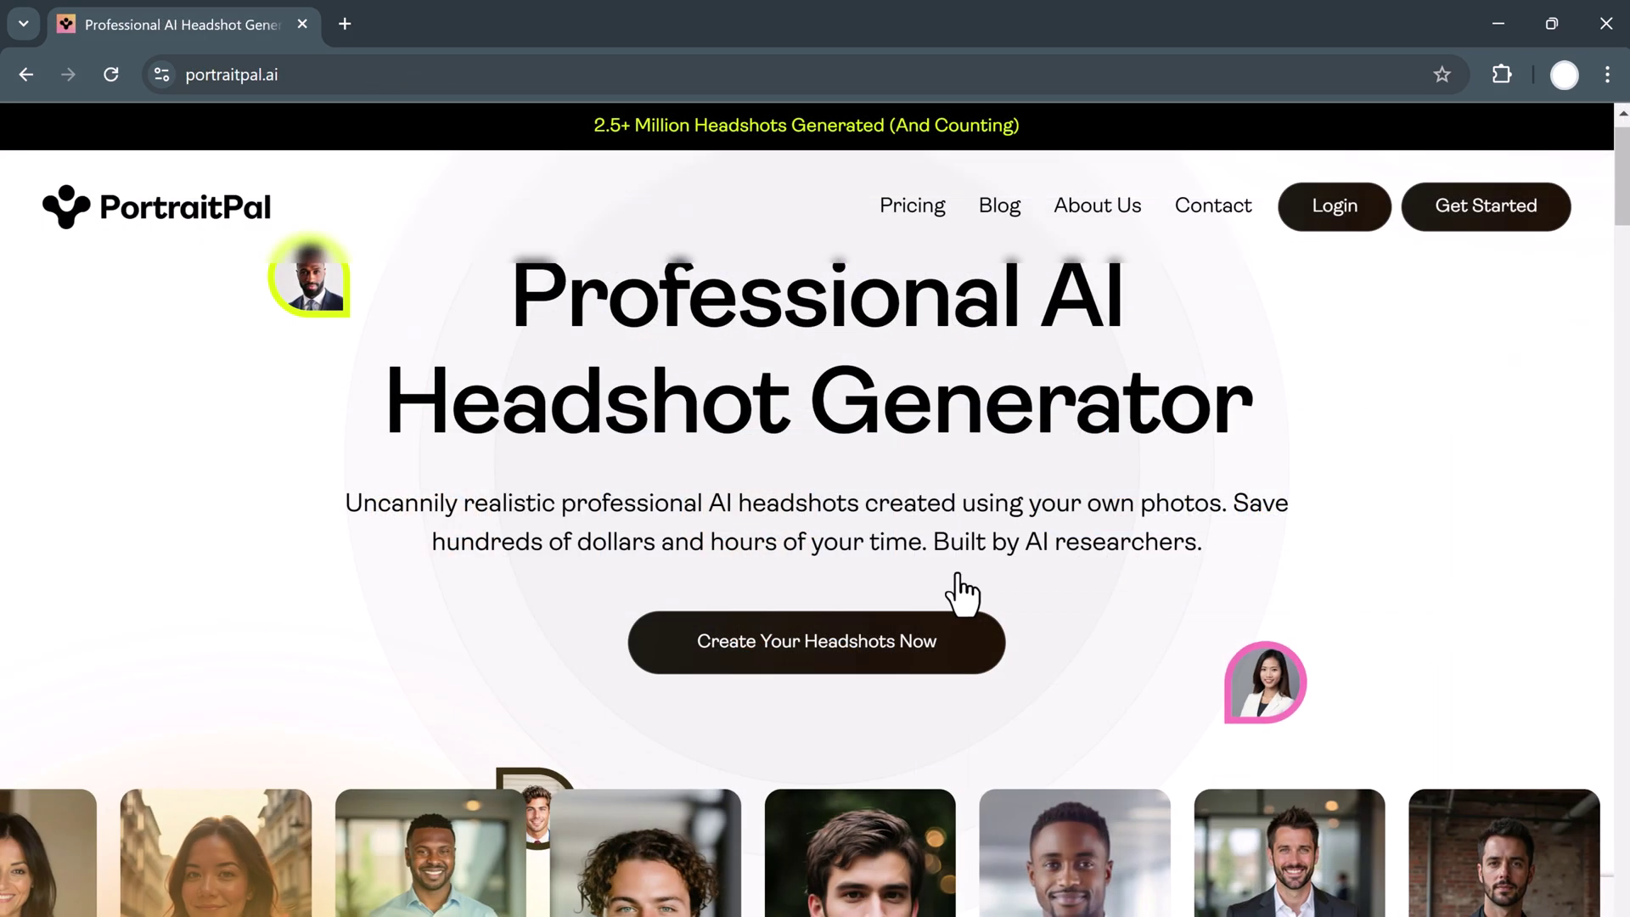
pyautogui.scroll(-3, 1304, 585)
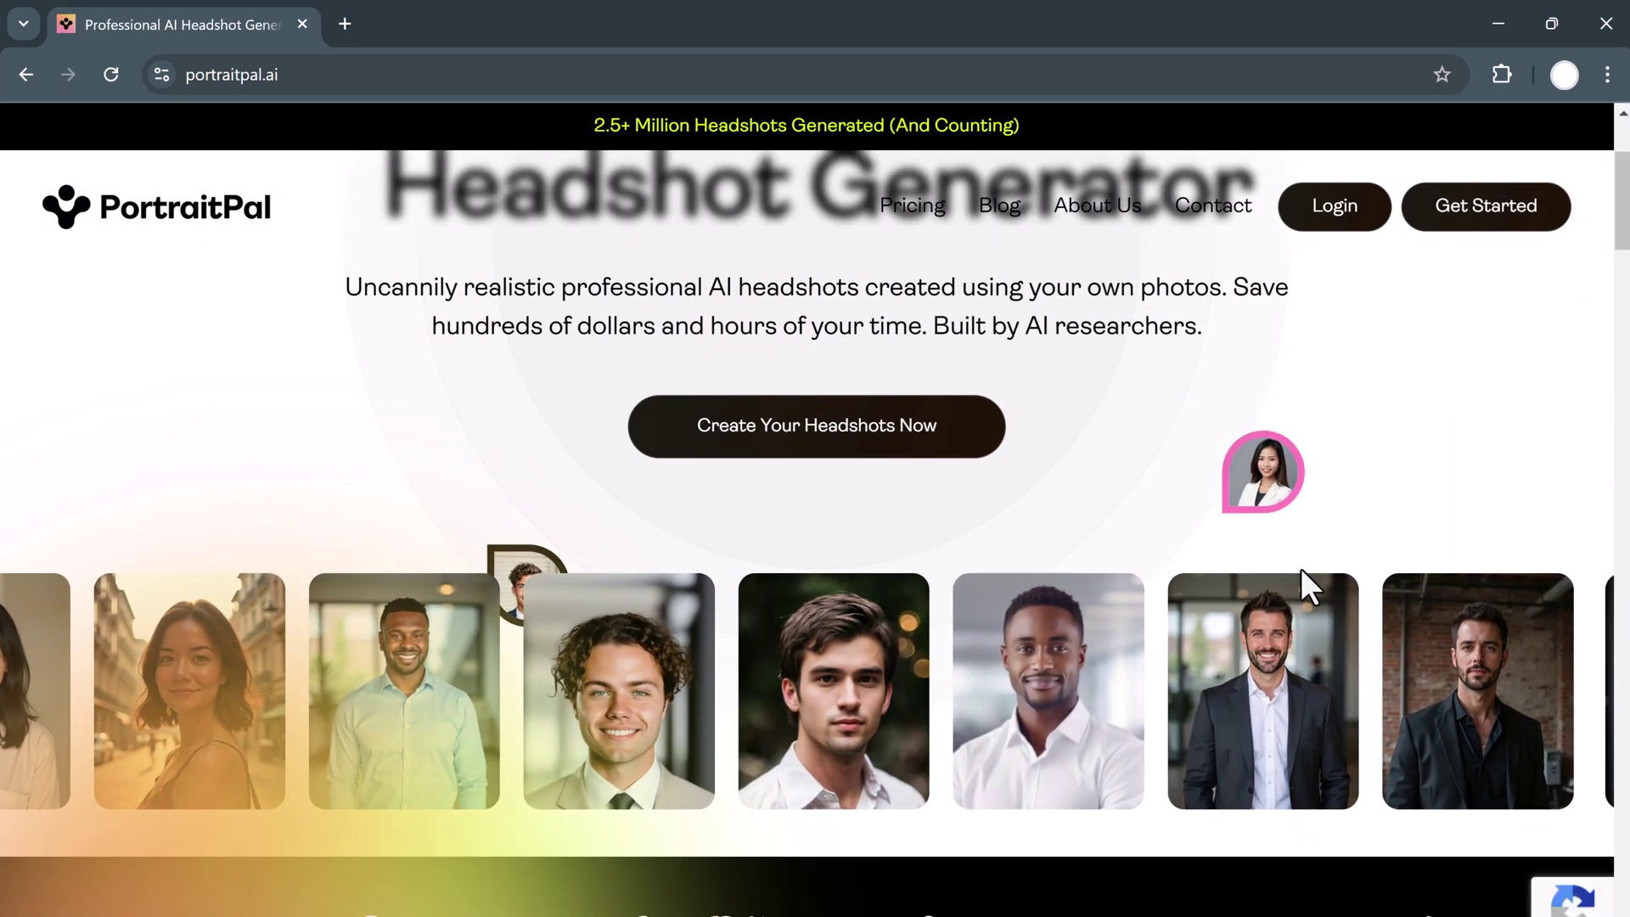
pyautogui.scroll(-2, 1164, 683)
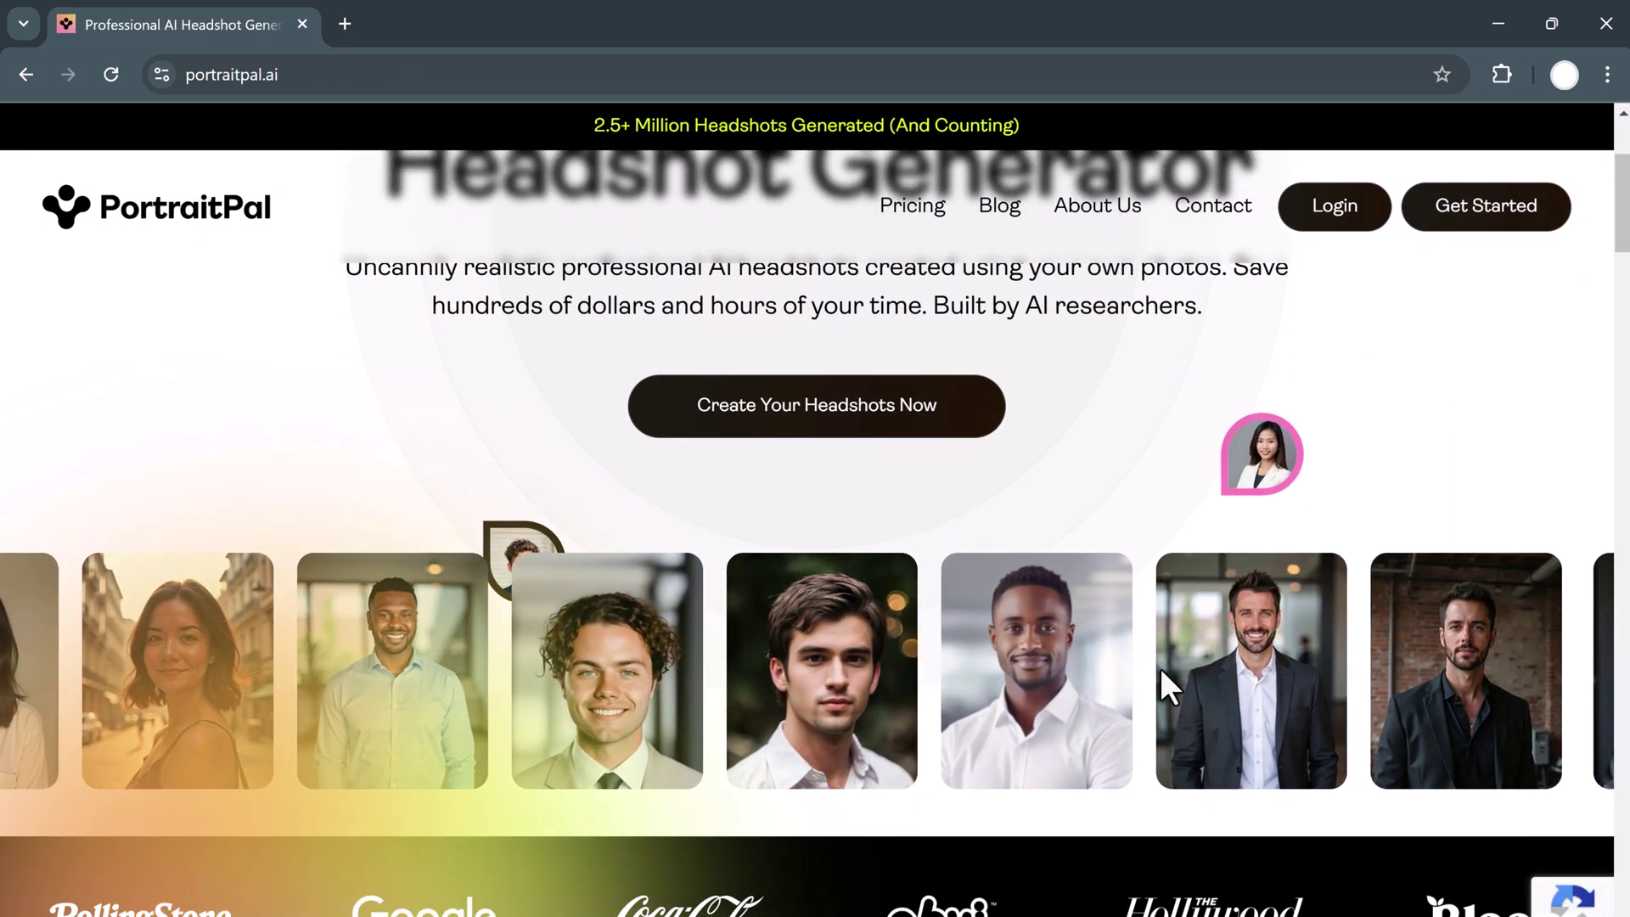